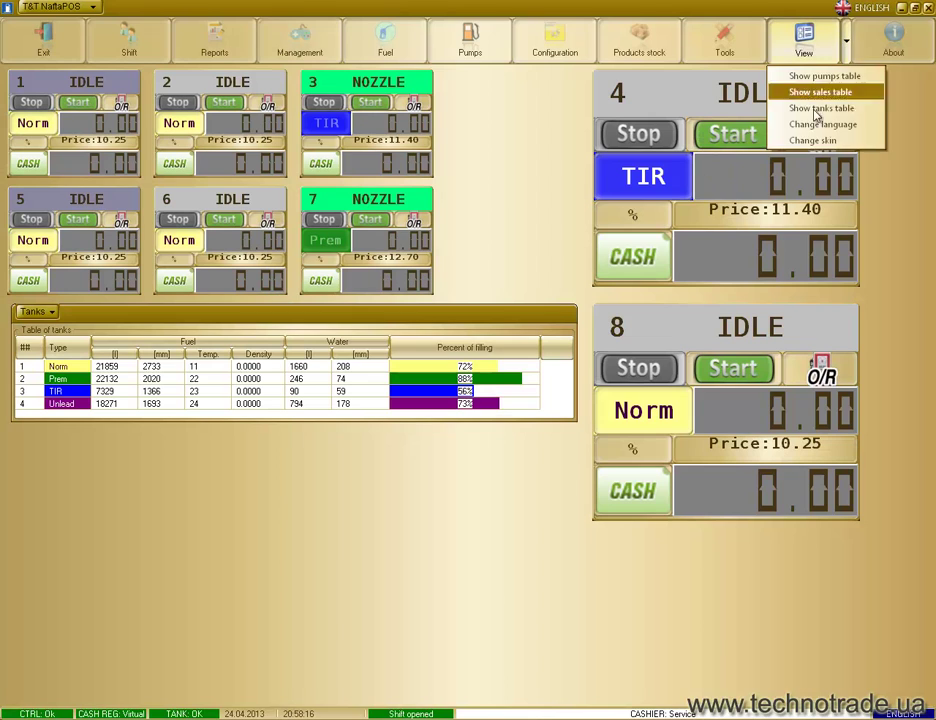
# Step: Change the interface skin from the skin list to Office2010 Blue and apply it
pyautogui.click(802, 140)
pyautogui.click(538, 389)
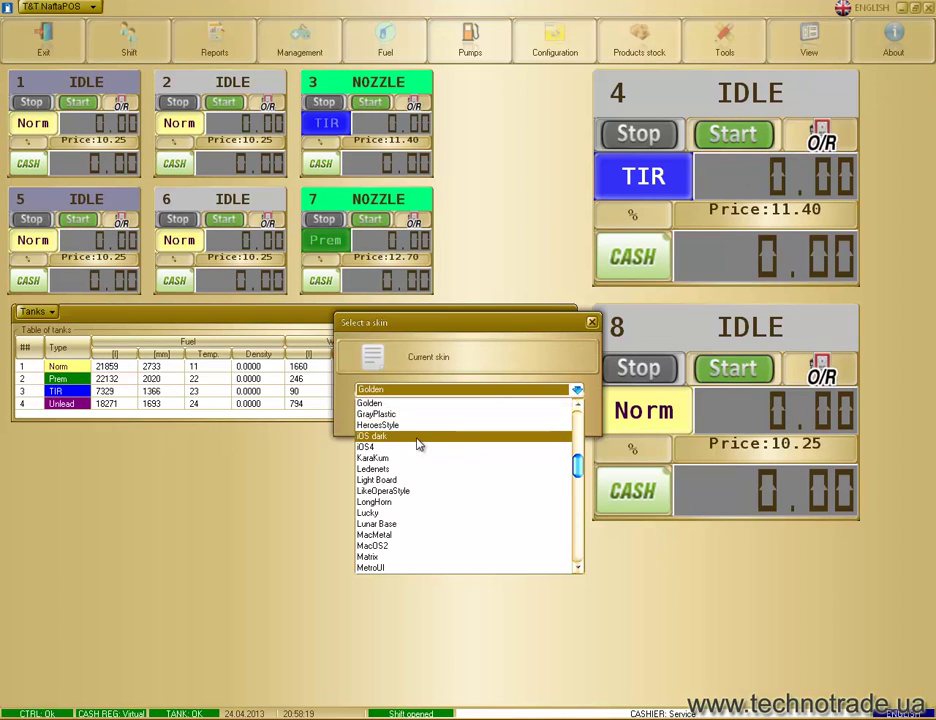
pyautogui.scroll(-8, 440, 458)
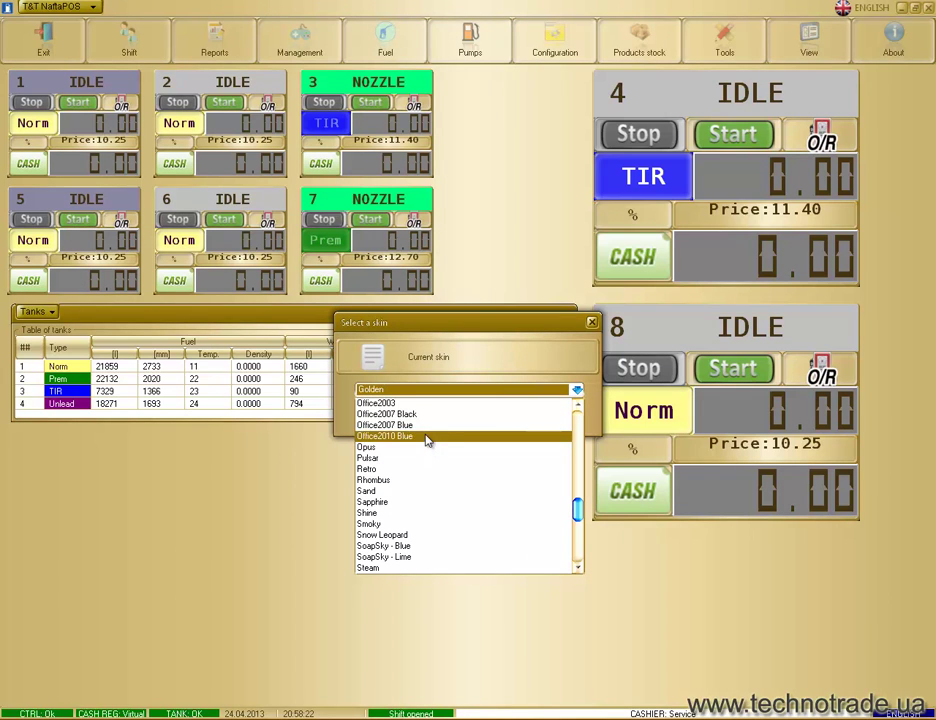
pyautogui.click(421, 436)
pyautogui.click(418, 418)
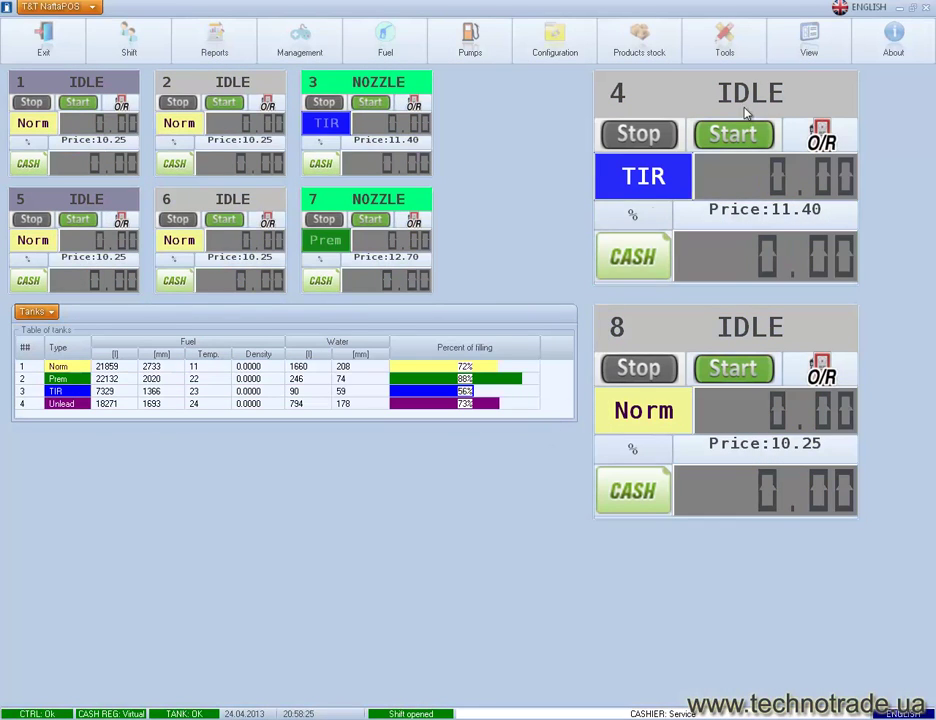
# Step: Nudge the tanks table slightly up and to the left, below the pump displays
pyautogui.click(845, 44)
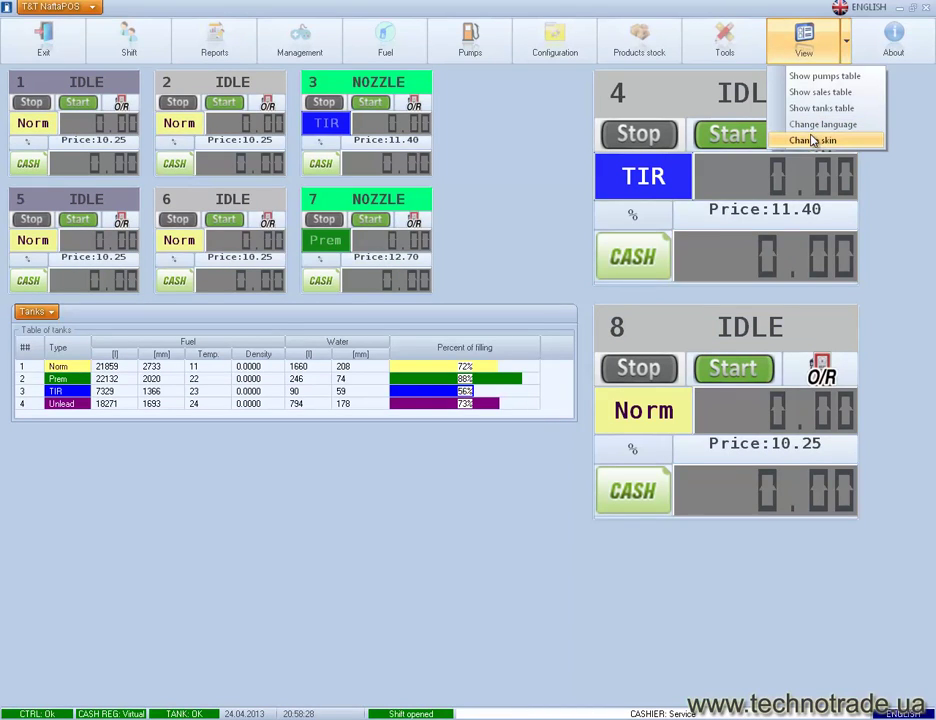
pyautogui.click(522, 211)
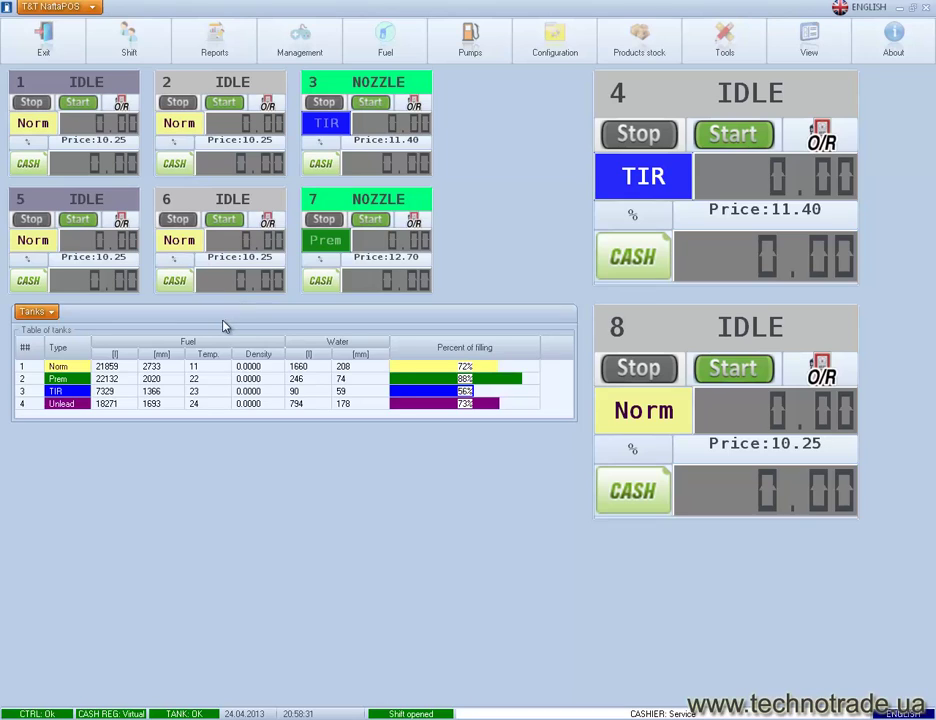
pyautogui.moveTo(224, 324); pyautogui.dragTo(222, 319)
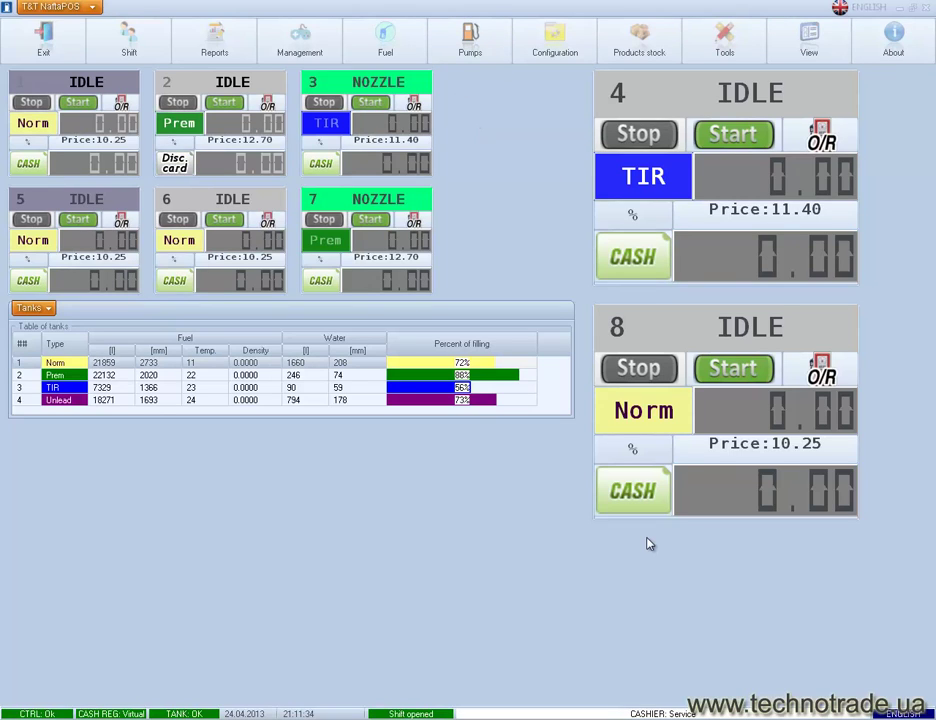
# Step: Lift nozzle 2 of pump 2 in the UniPump protocol simulator and set pump 2 to Preset mode in NaftaPOS
pyautogui.click(522, 714)
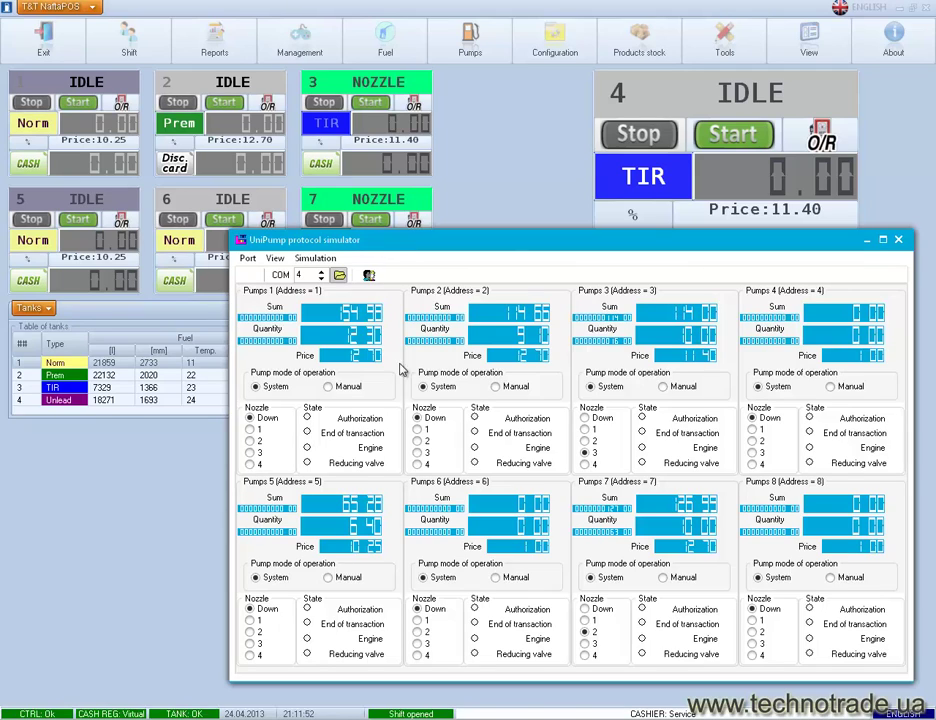
pyautogui.click(418, 441)
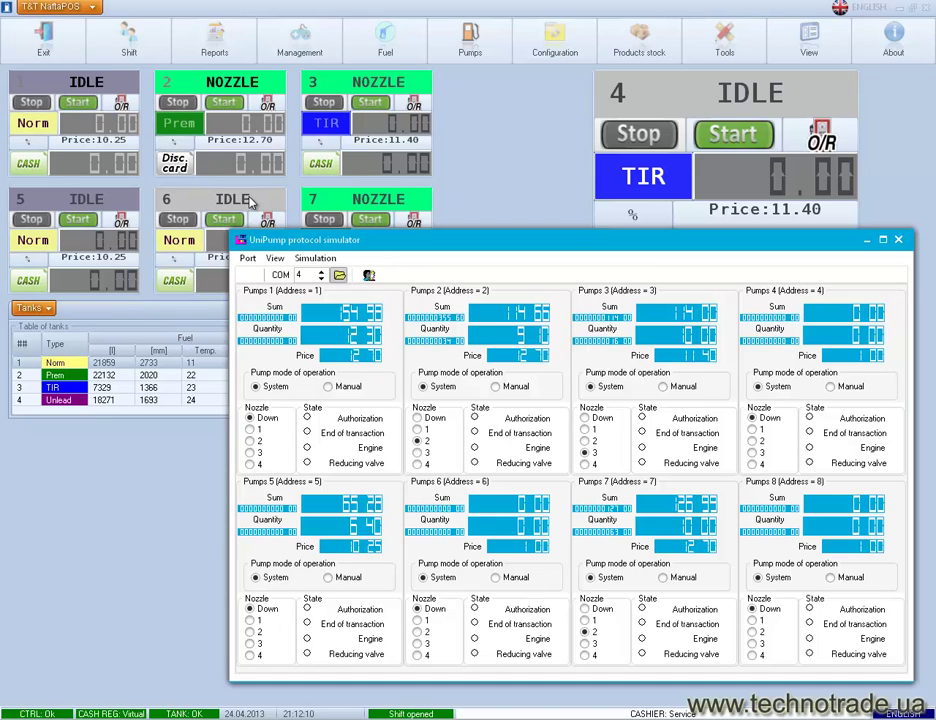
pyautogui.click(266, 103)
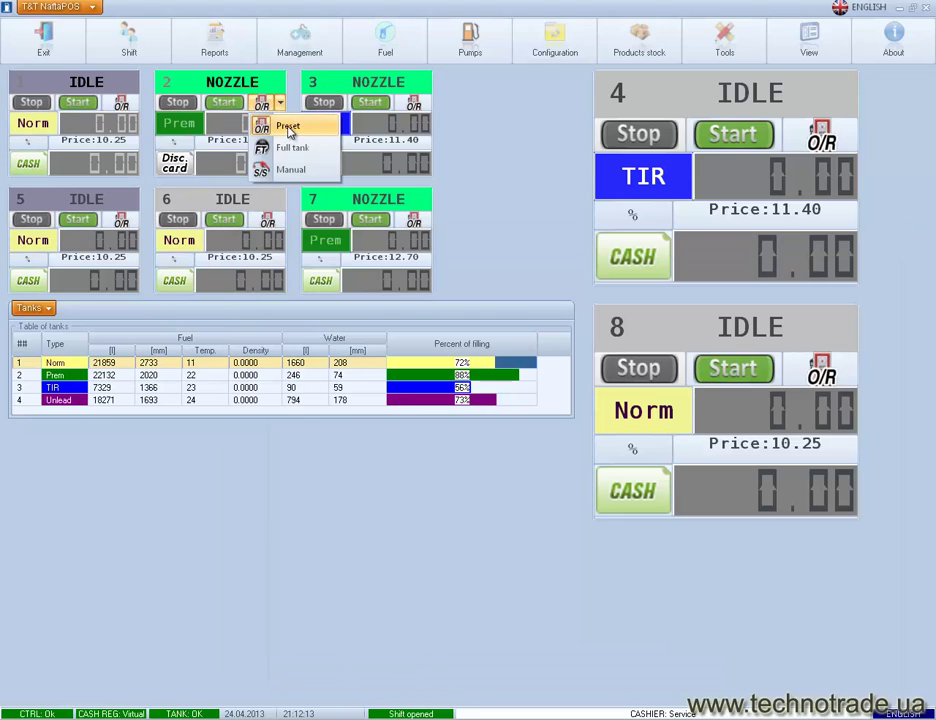
pyautogui.click(290, 127)
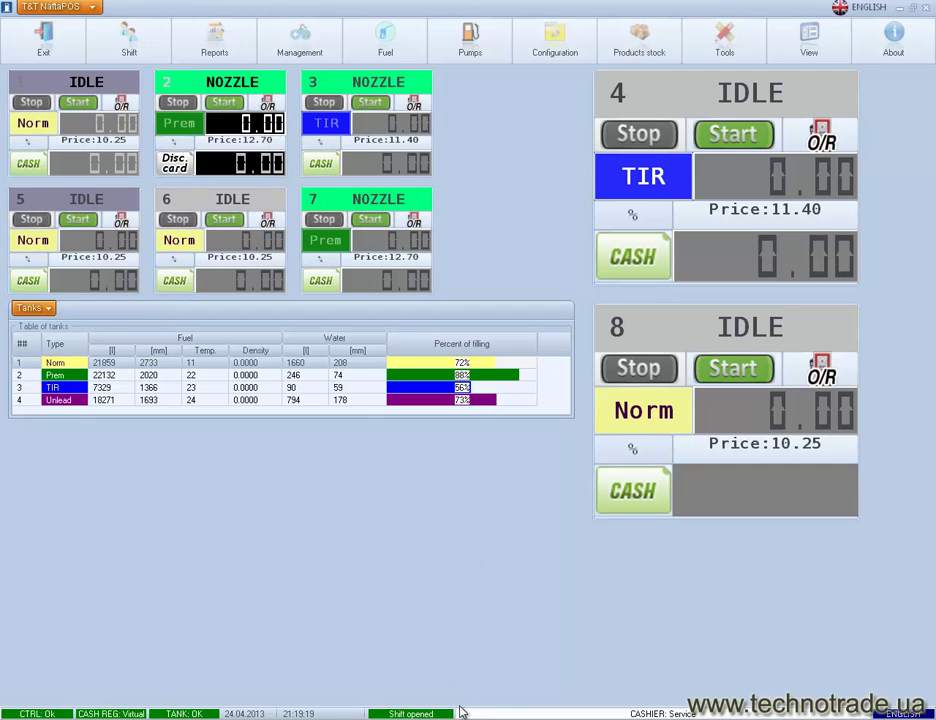
# Step: Order 20 litres of Prem on pump 2, start the fuelling and bring up the pump simulator
pyautogui.hotkey('alt', 'Tab')
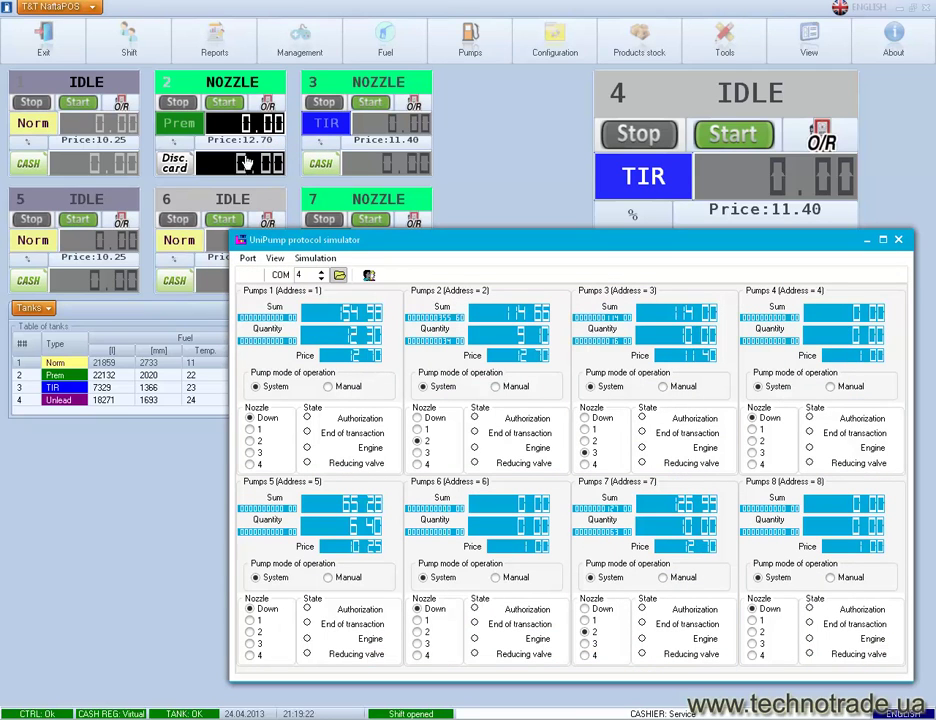
pyautogui.hotkey('alt', 'Tab')
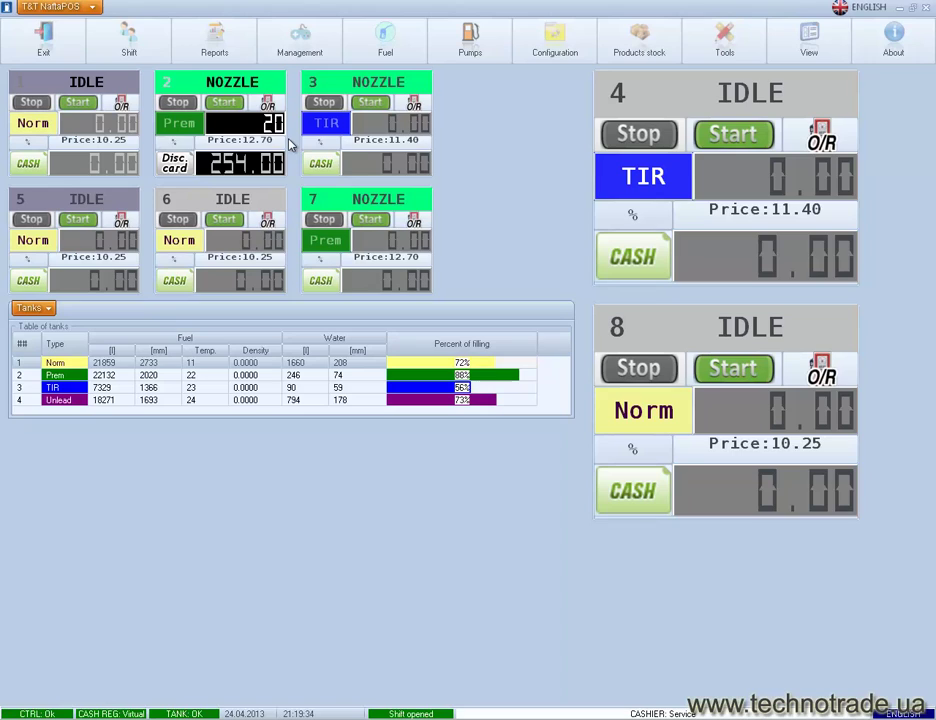
pyautogui.click(228, 104)
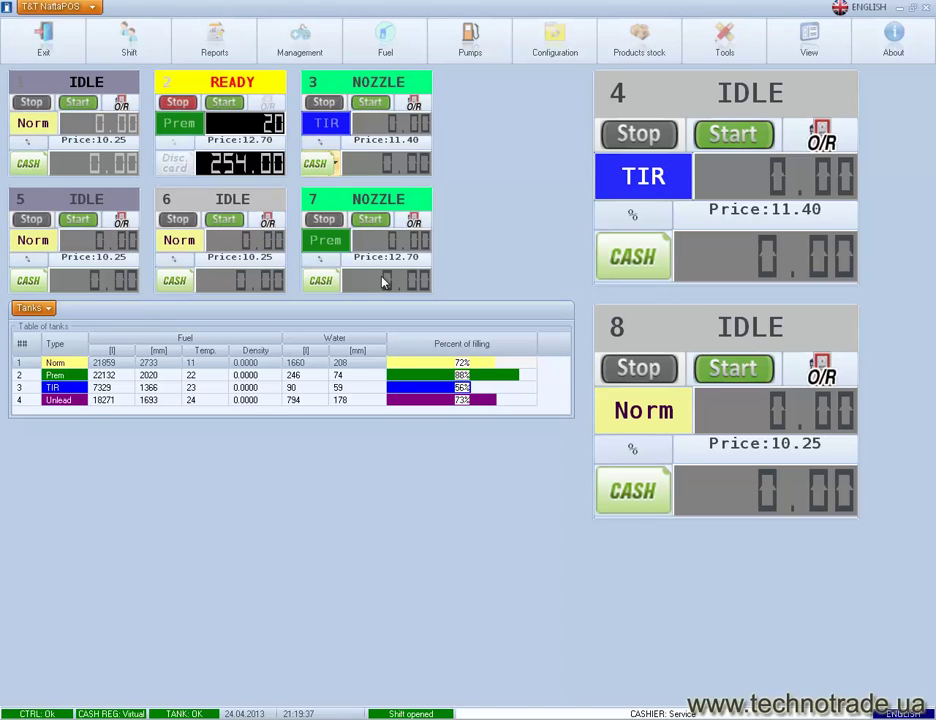
pyautogui.click(478, 708)
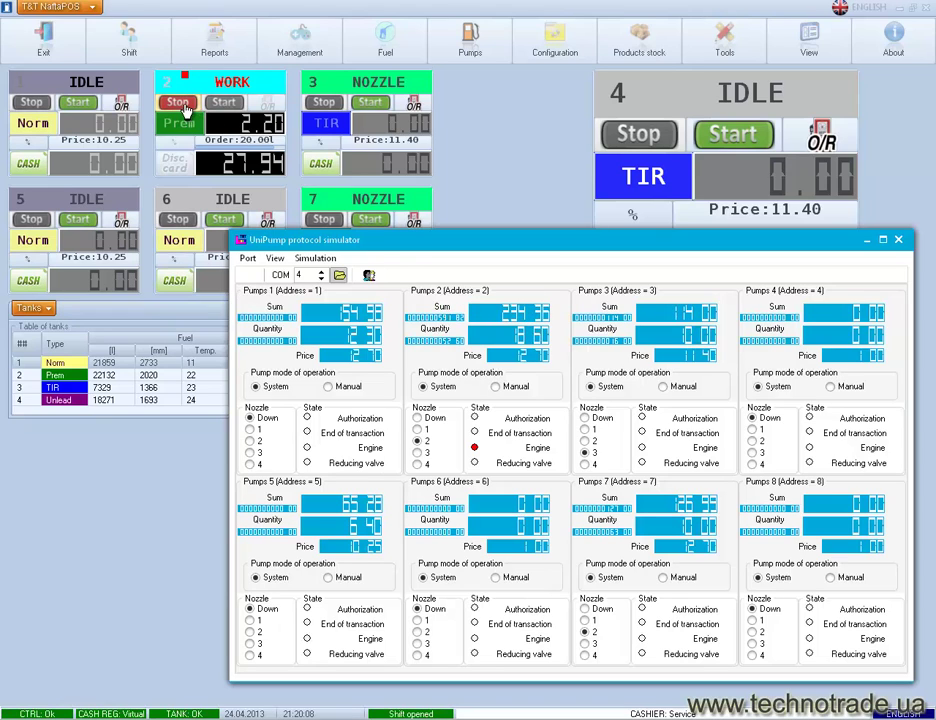
pyautogui.click(296, 40)
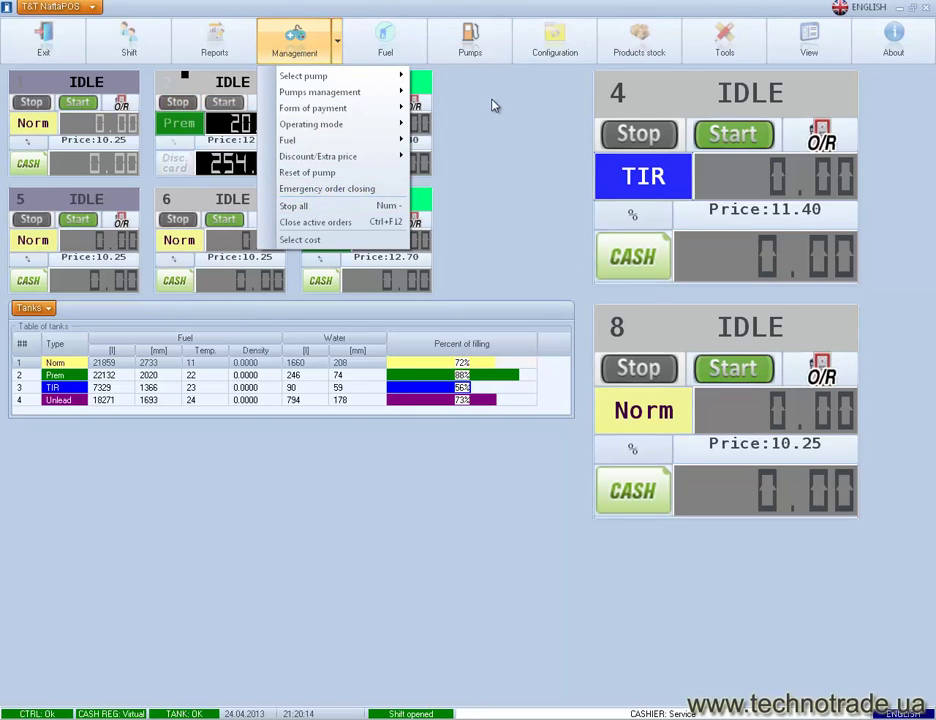
pyautogui.click(473, 197)
# Step: Return pump 2's nozzle to Down in the simulator and switch pump 2 to Manual operating mode in NaftaPOS
pyautogui.click(474, 711)
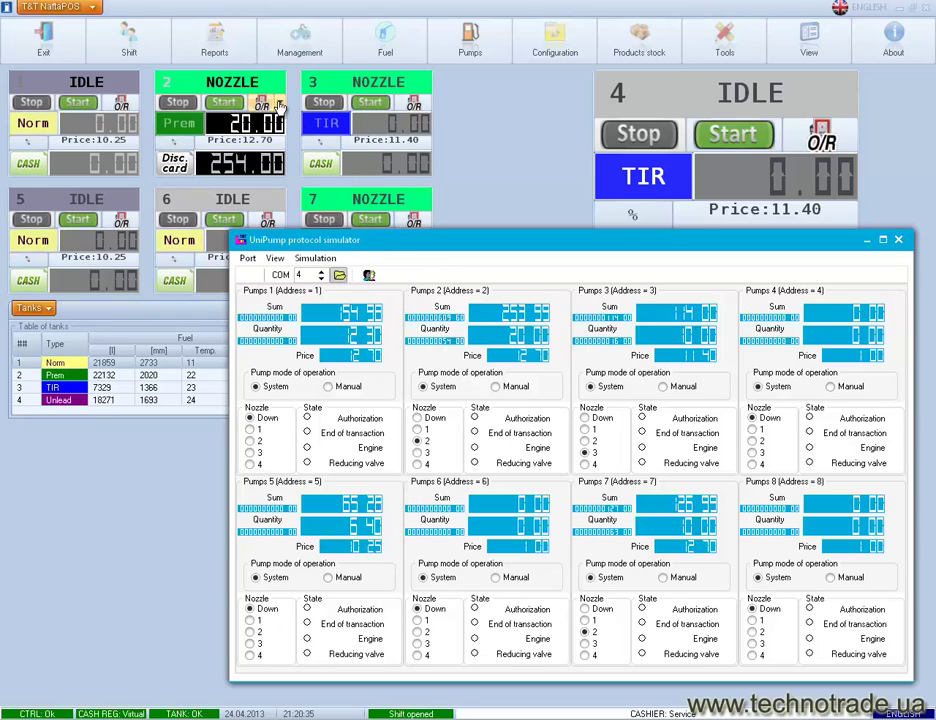
pyautogui.click(280, 104)
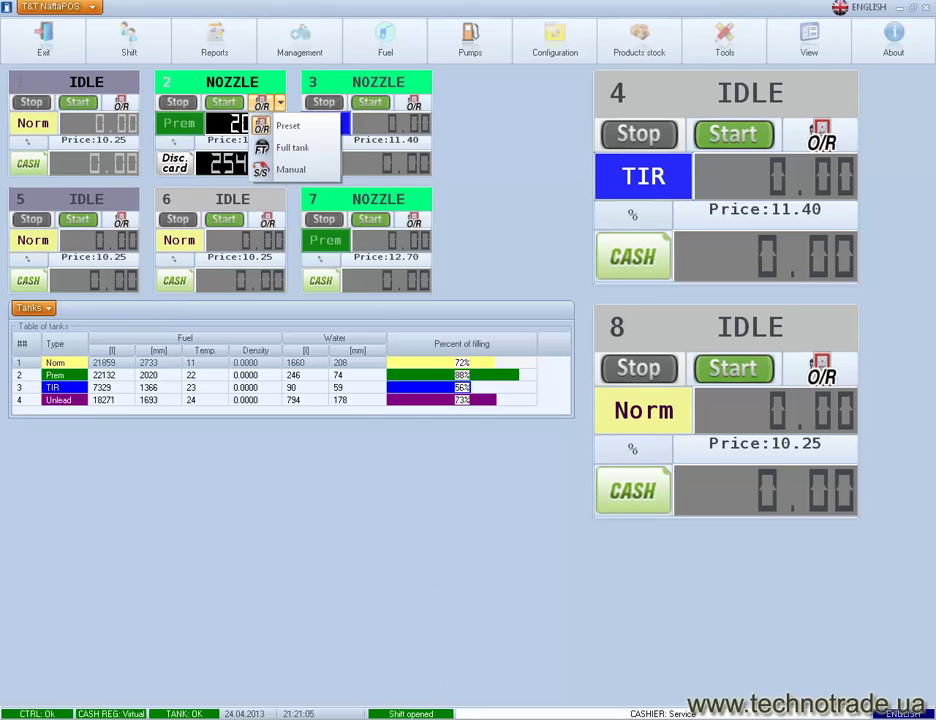
pyautogui.hotkey('alt', 'Tab')
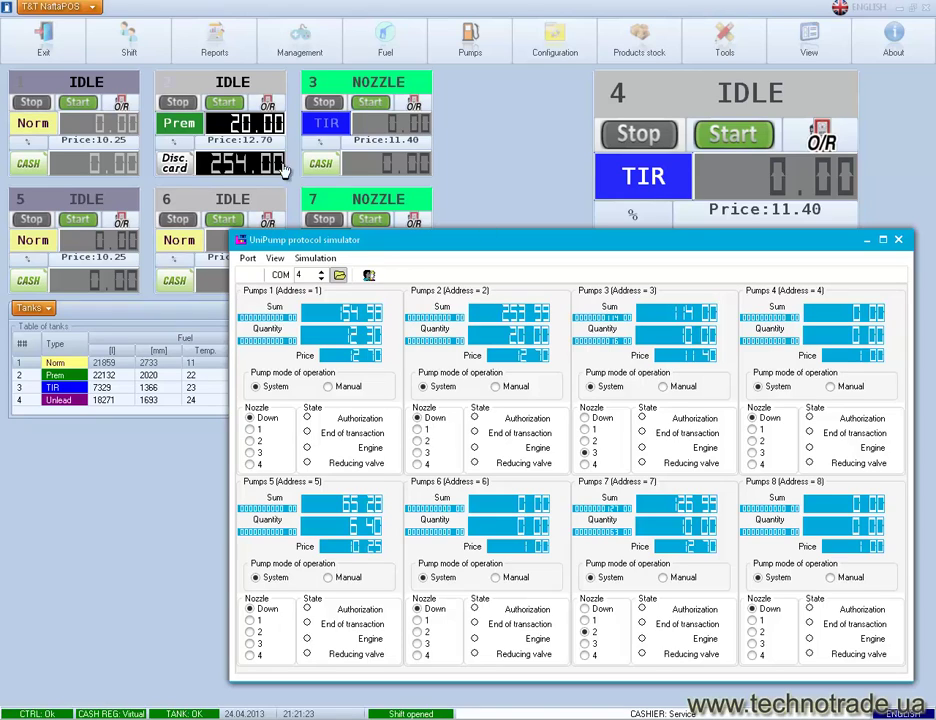
pyautogui.click(280, 105)
pyautogui.click(284, 168)
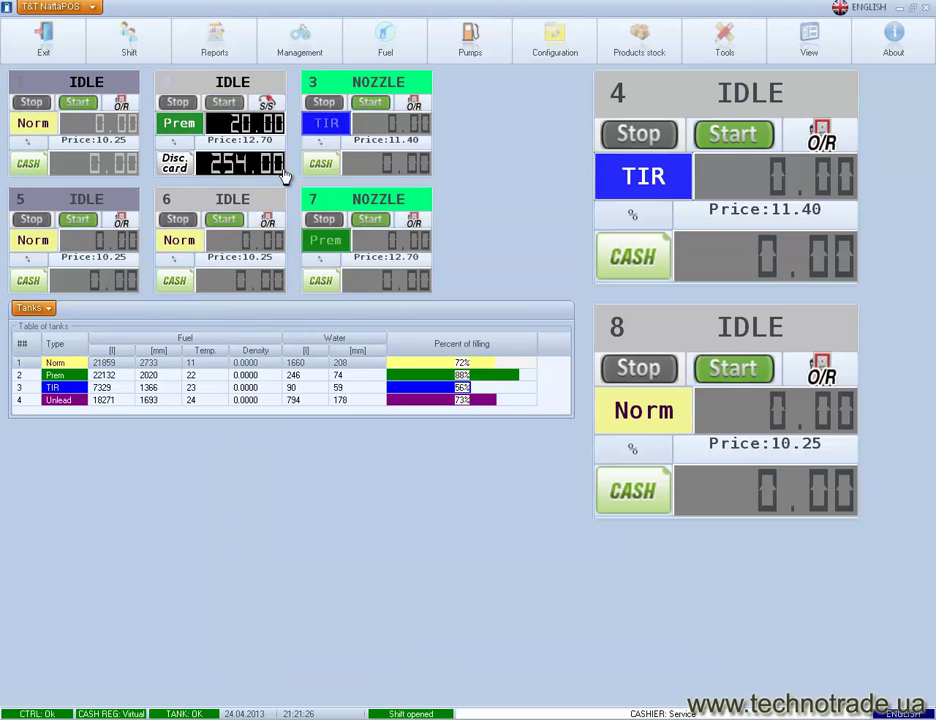
# Step: Lift nozzle 3 of pump 2 in the simulator to dispense TIR fuel, return it to Down and go back to NaftaPOS
pyautogui.hotkey('alt', 'Tab')
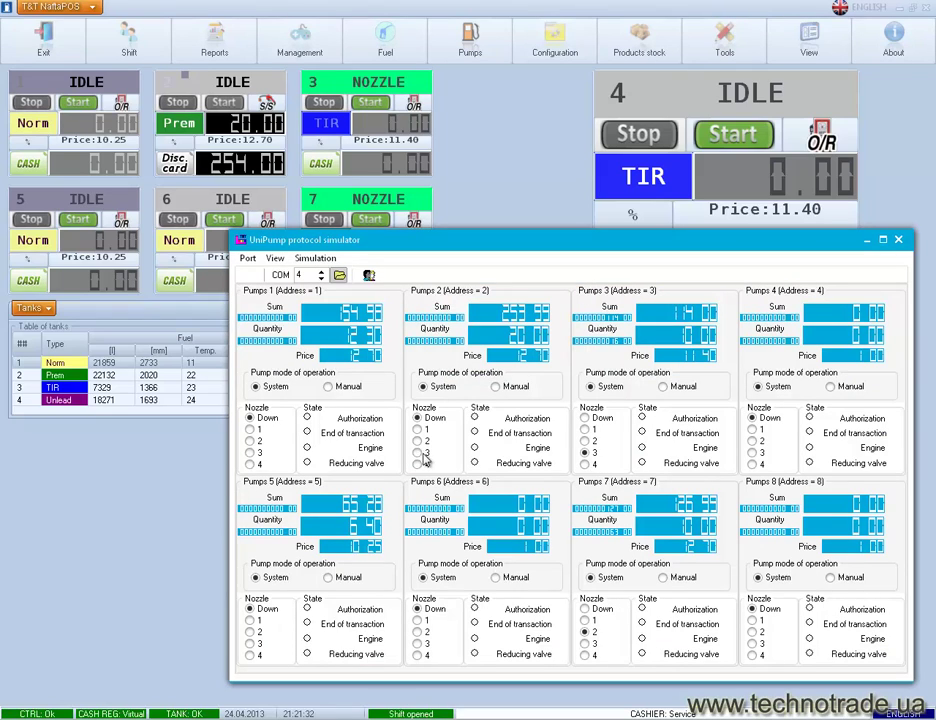
pyautogui.click(417, 453)
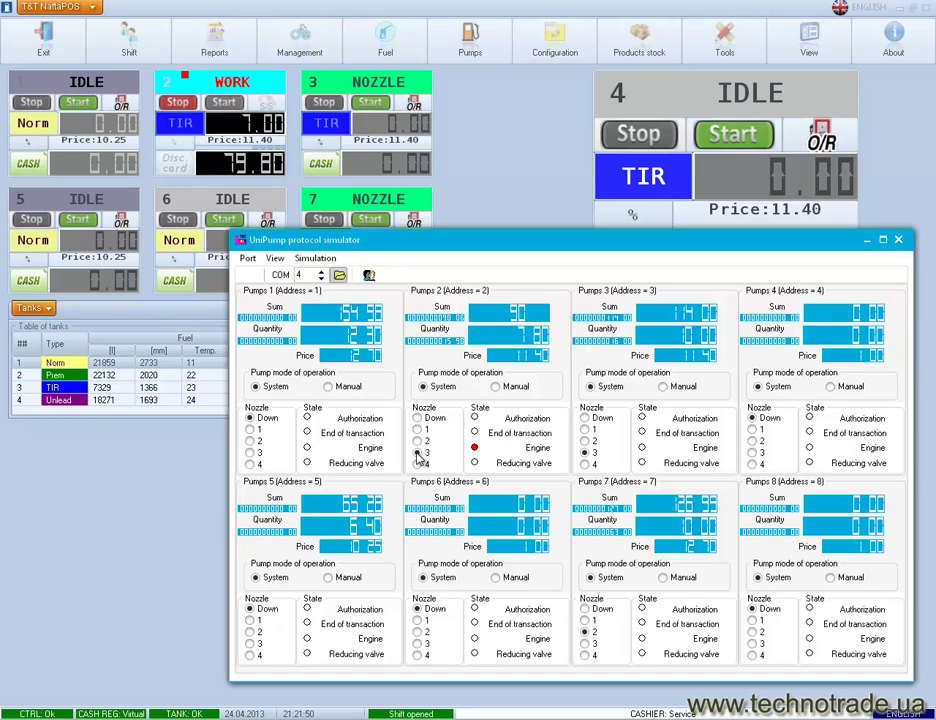
pyautogui.click(418, 418)
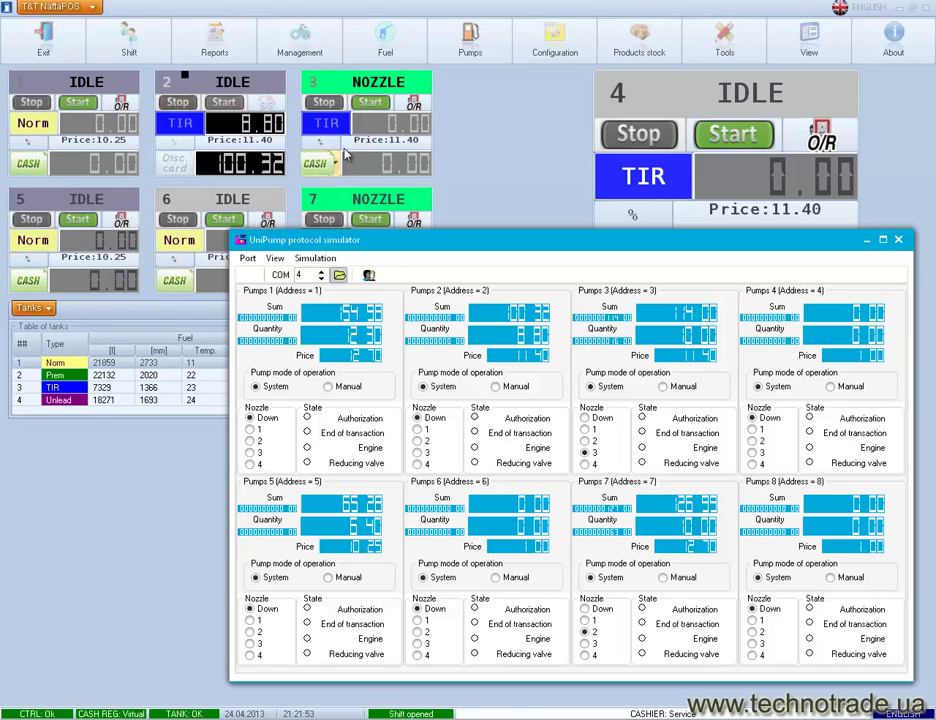
pyautogui.click(476, 152)
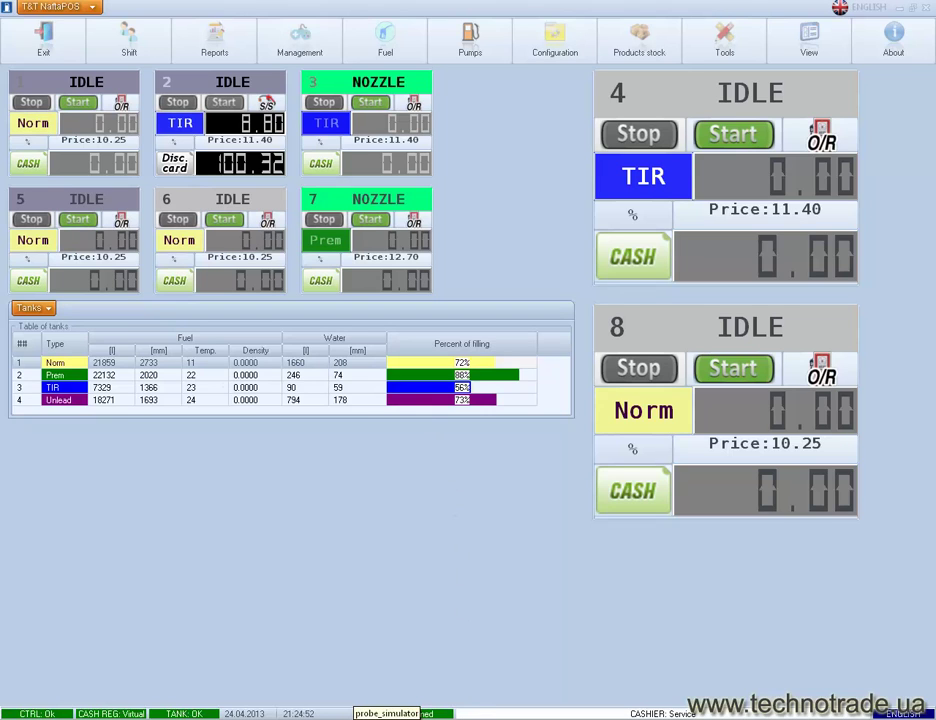
# Step: In the probe simulator, set the product levels of probes 1 to 4 to about 19307, 8762, 26139 and 27921, and return to NaftaPOS
pyautogui.click(390, 713)
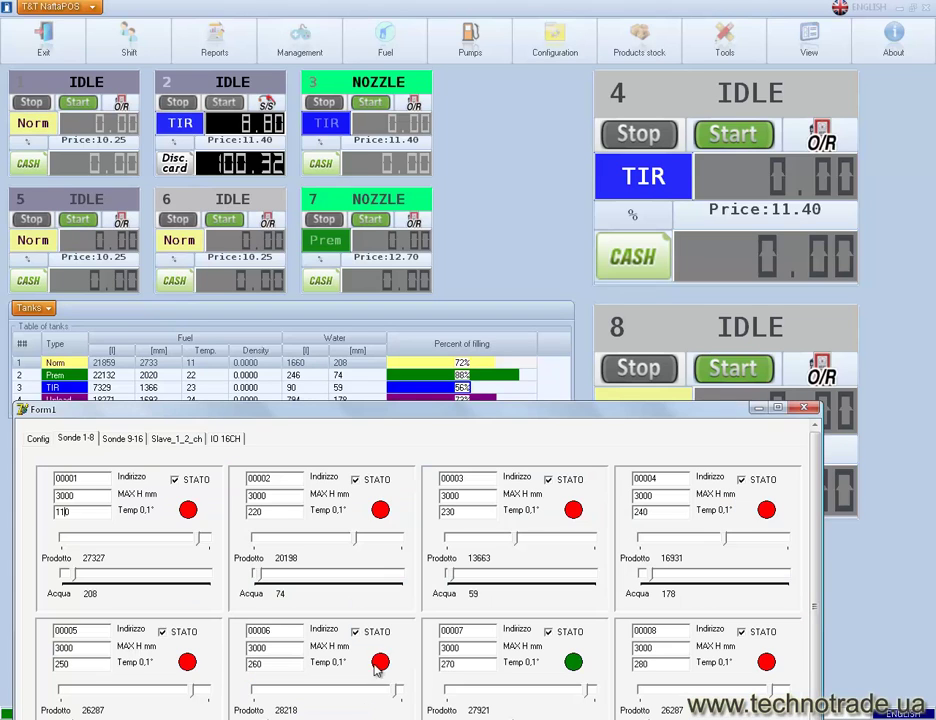
pyautogui.moveTo(340, 583); pyautogui.dragTo(334, 495)
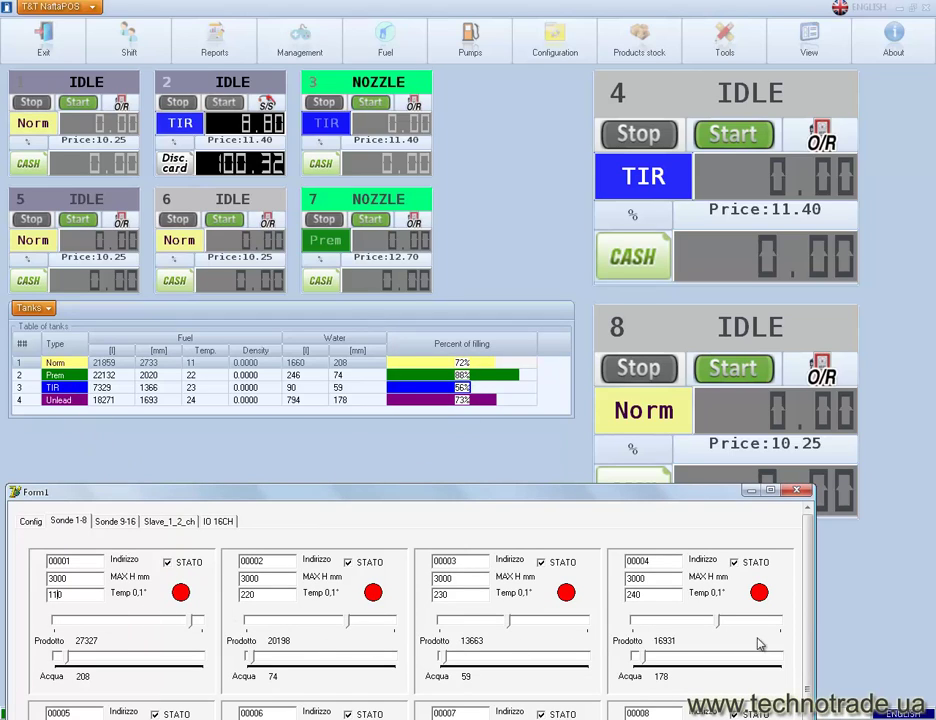
pyautogui.click(180, 622)
pyautogui.moveTo(180, 622); pyautogui.dragTo(152, 621)
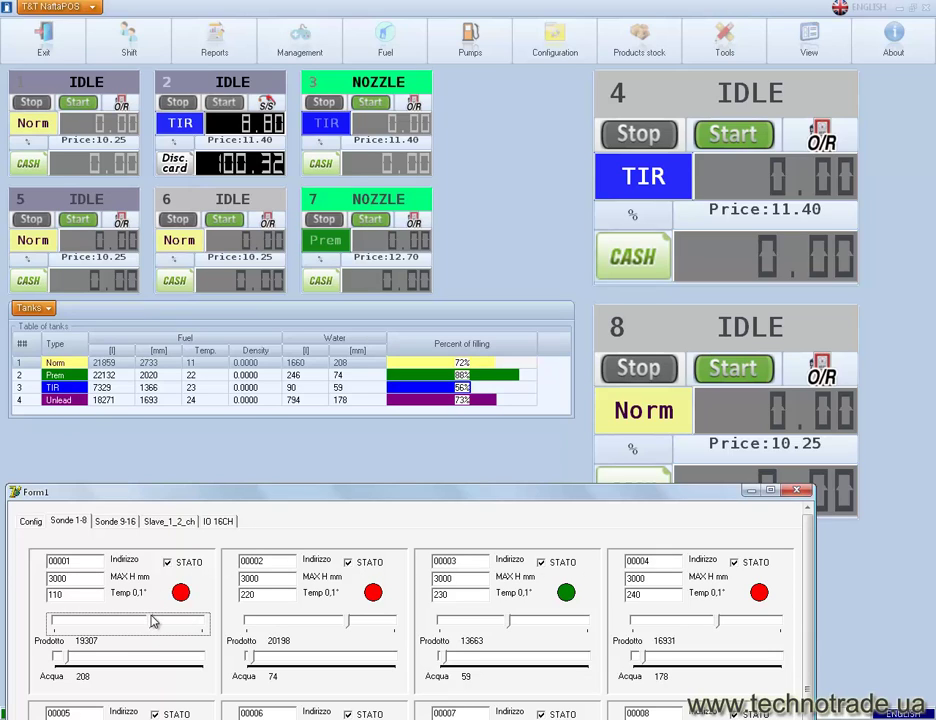
pyautogui.moveTo(333, 625); pyautogui.dragTo(290, 625)
pyautogui.moveTo(510, 625); pyautogui.dragTo(585, 626)
pyautogui.moveTo(719, 627); pyautogui.dragTo(767, 625)
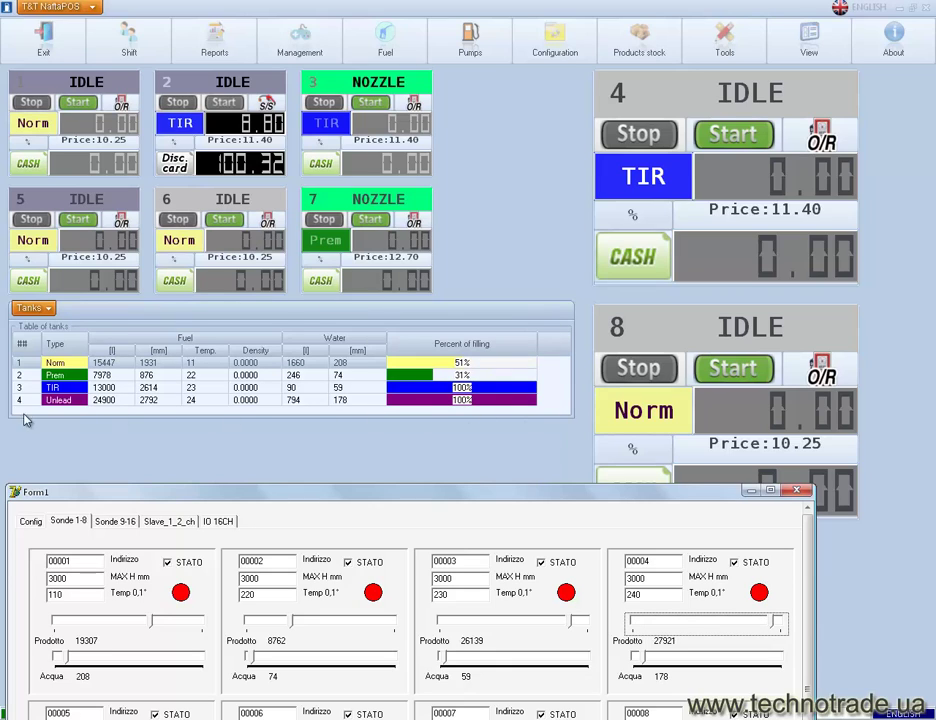
pyautogui.click(342, 442)
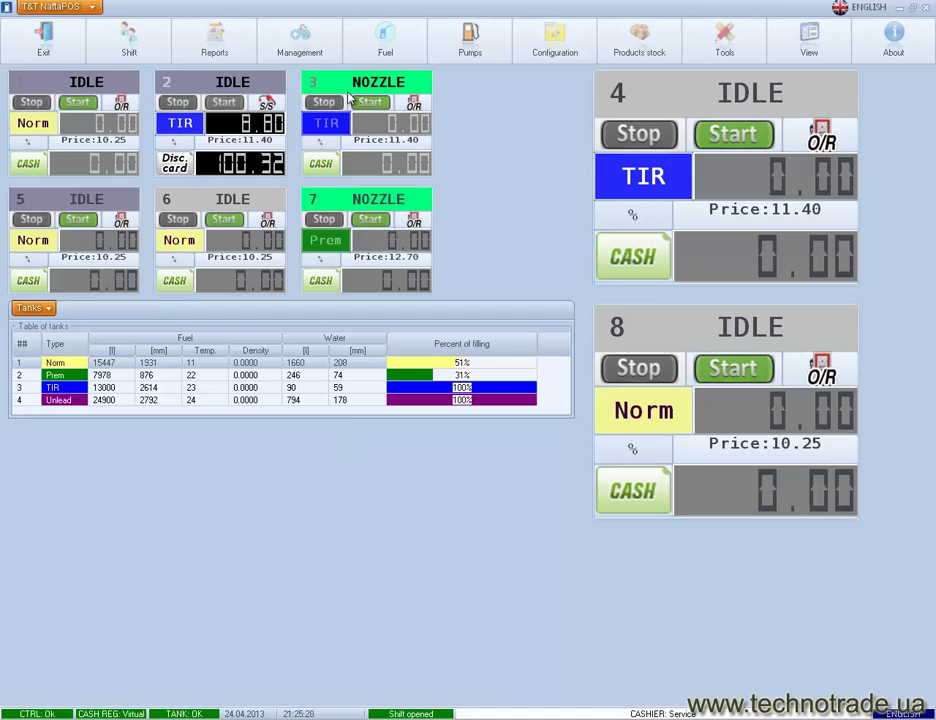
# Step: Review the level, volume, water and temperature data of all four tanks in the Fuel in tanks window, and close it
pyautogui.click(423, 60)
pyautogui.click(416, 77)
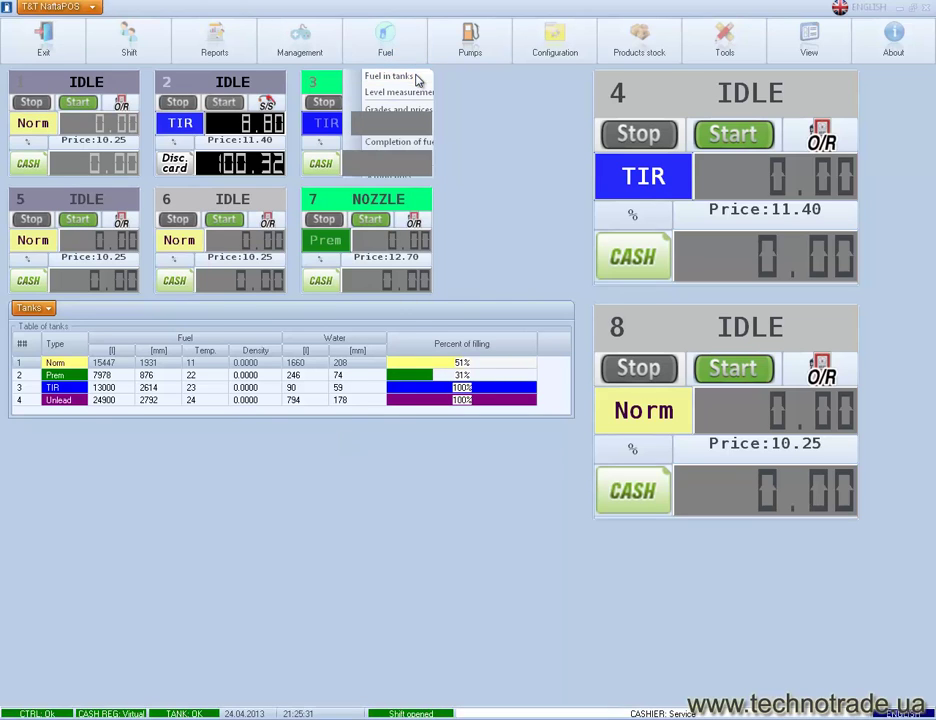
pyautogui.doubleClick(438, 15)
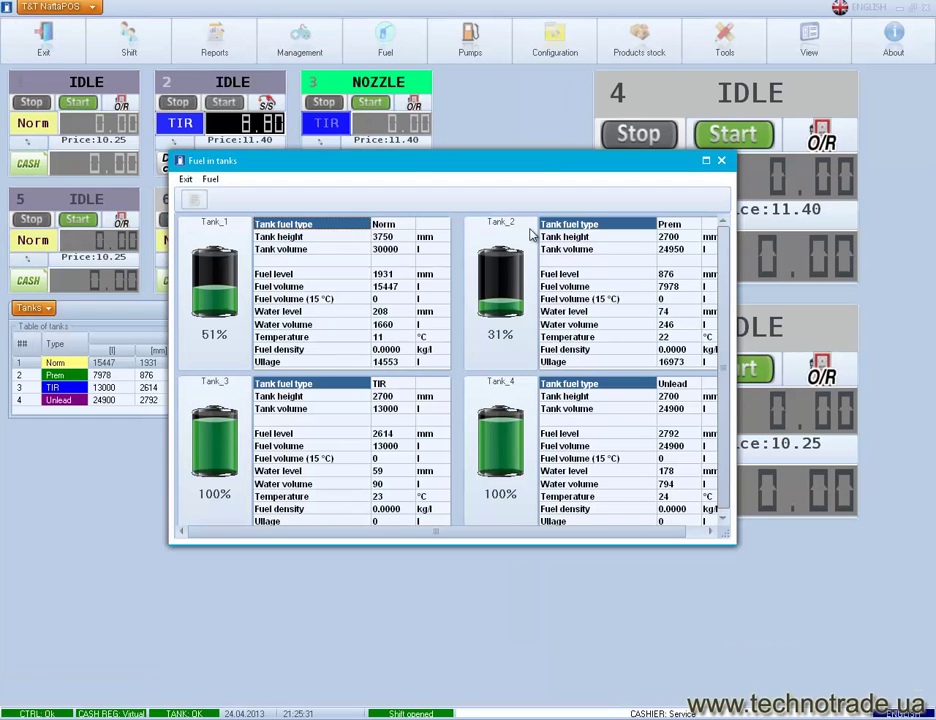
pyautogui.moveTo(462, 161); pyautogui.dragTo(392, 116)
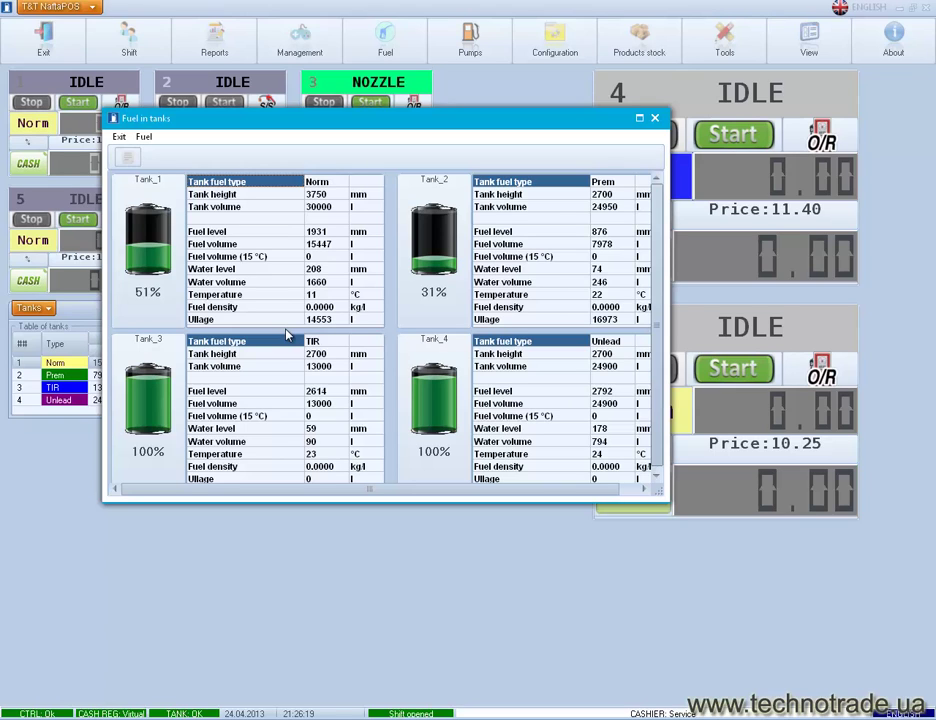
pyautogui.click(656, 119)
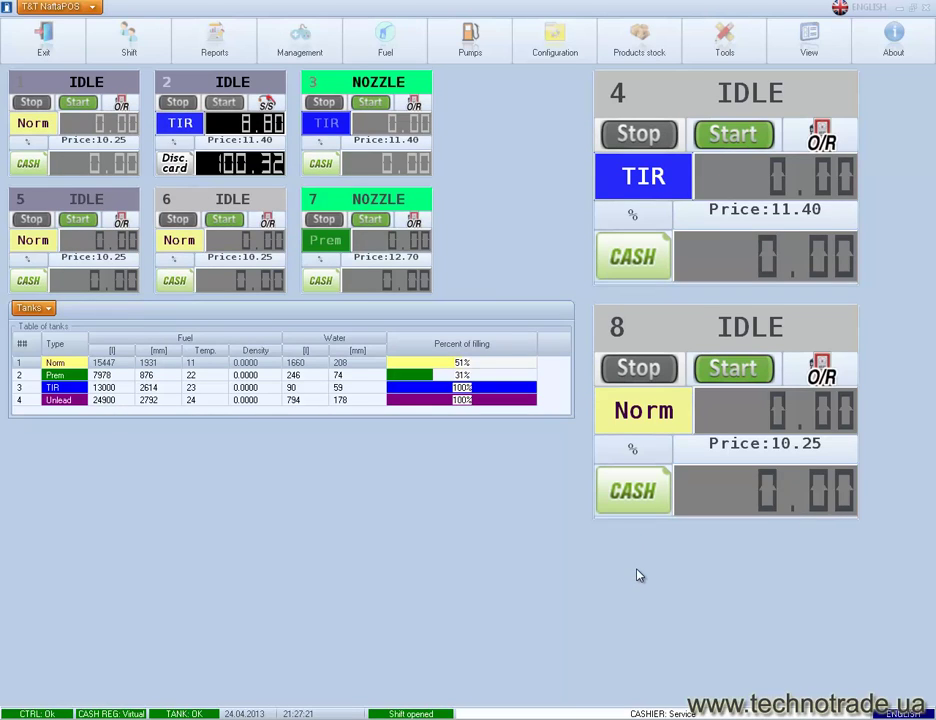
# Step: Record a fuel reception of 1000 litres on the waybill for Tank_2 and confirm it
pyautogui.click(421, 60)
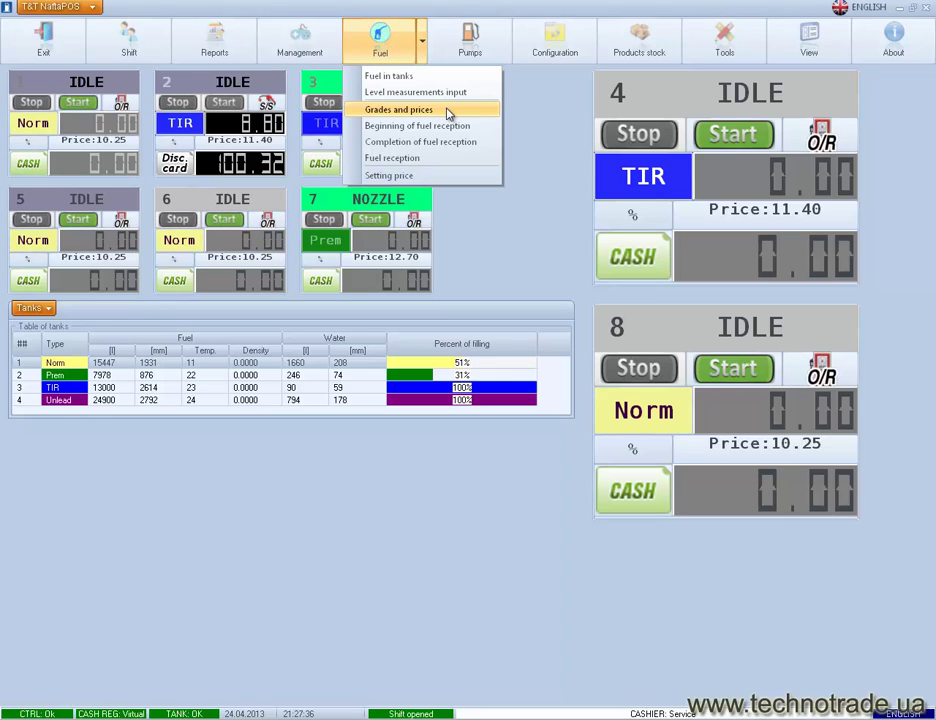
pyautogui.click(424, 158)
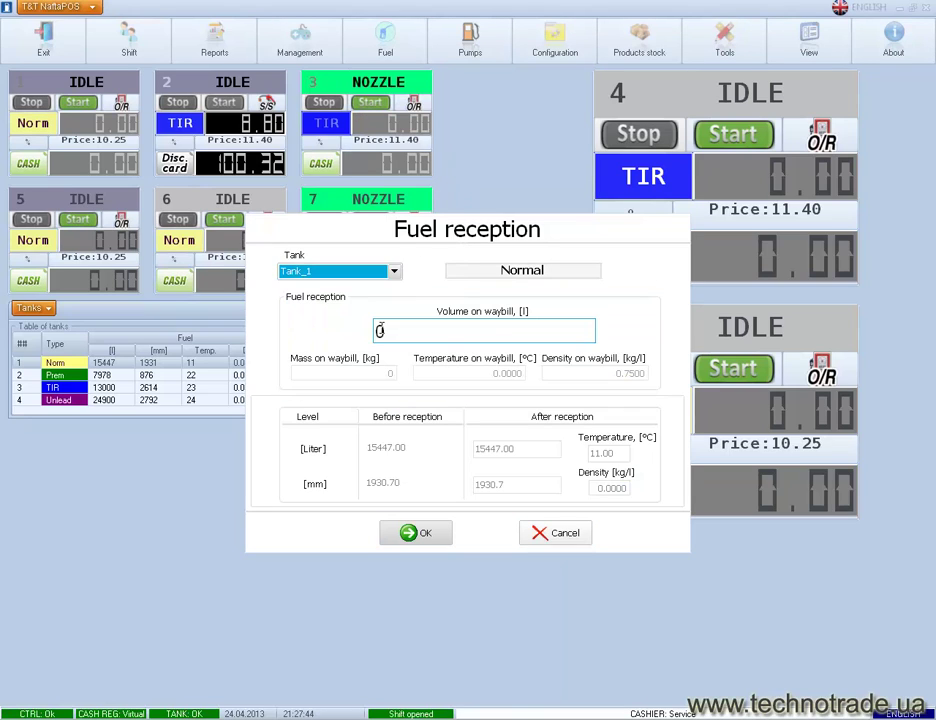
pyautogui.click(511, 325)
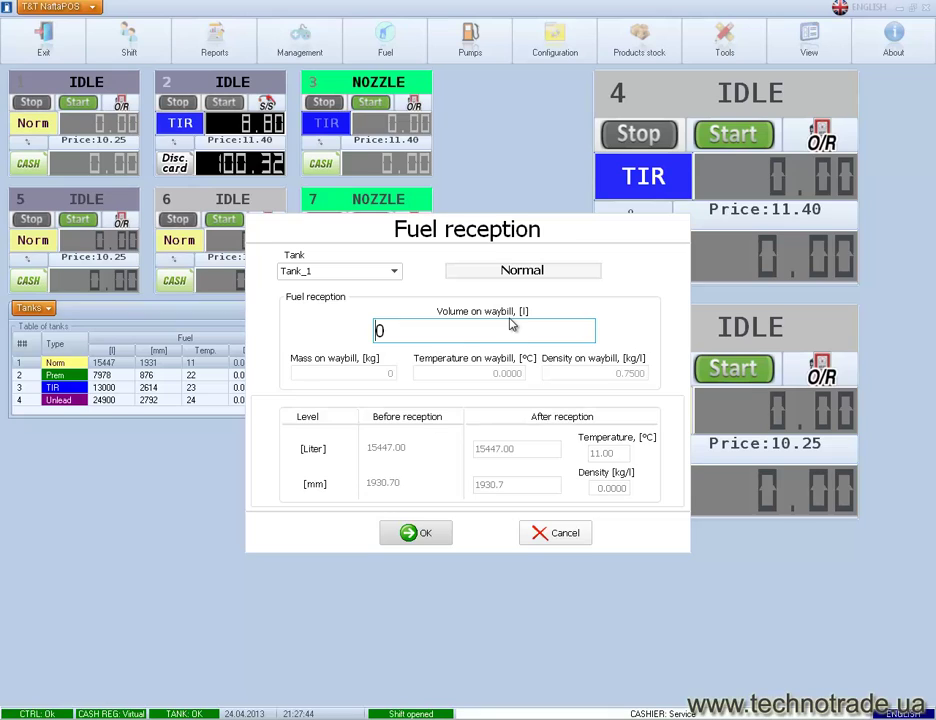
pyautogui.write('1000')
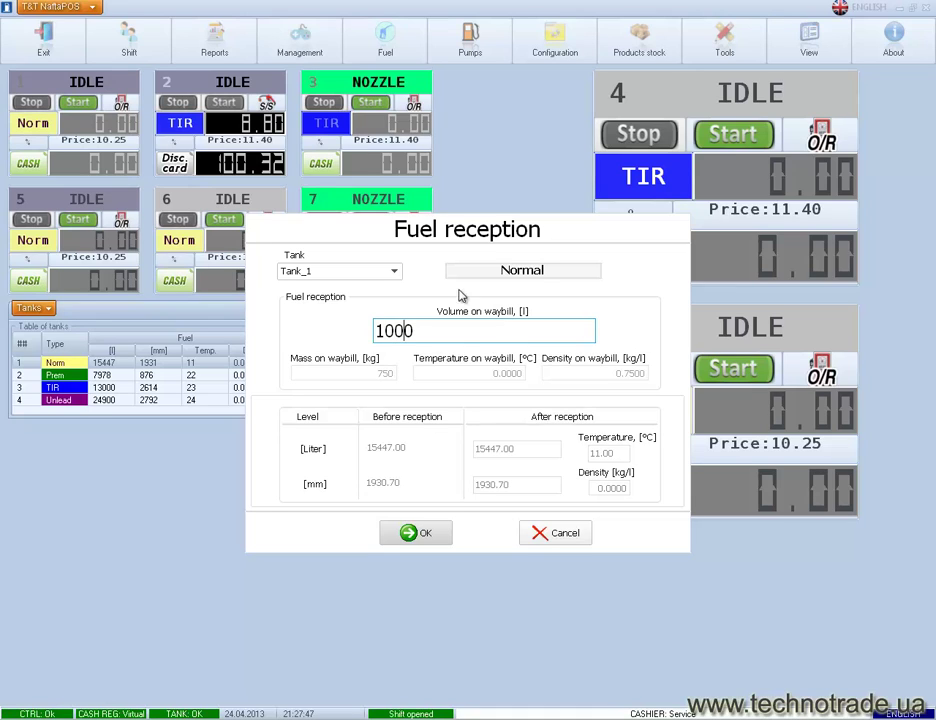
pyautogui.click(395, 271)
pyautogui.click(300, 297)
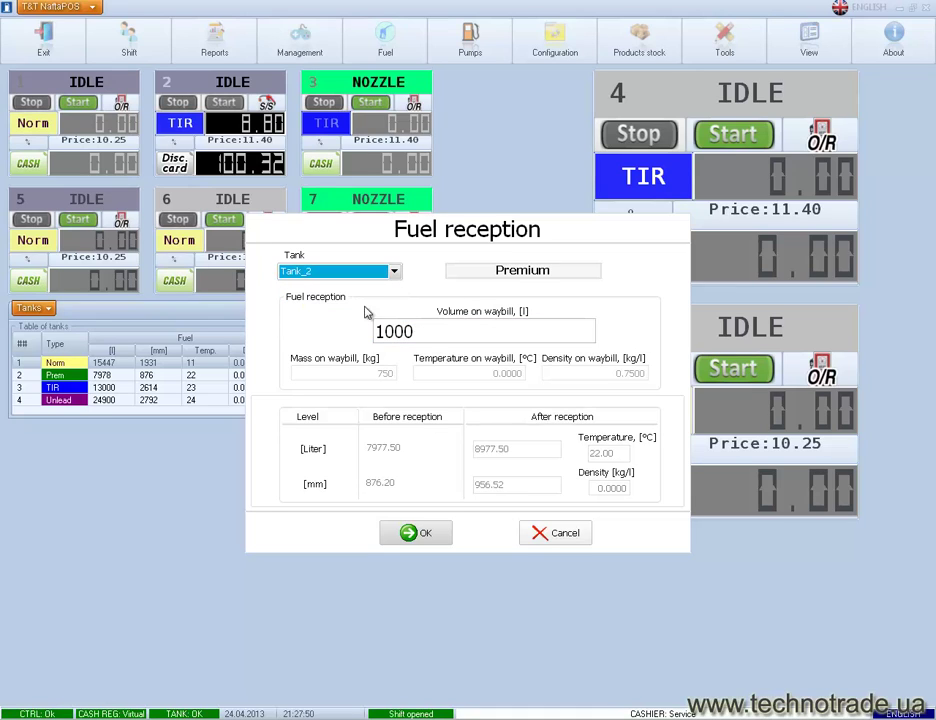
pyautogui.click(427, 534)
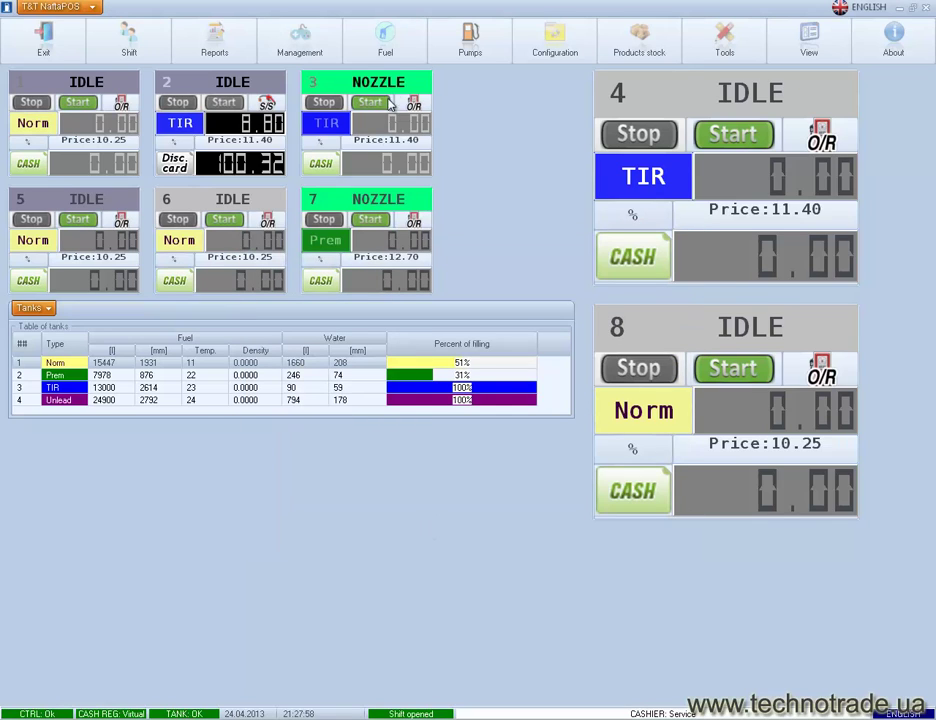
# Step: Register the beginning of fuel reception for Tank_2
pyautogui.click(416, 58)
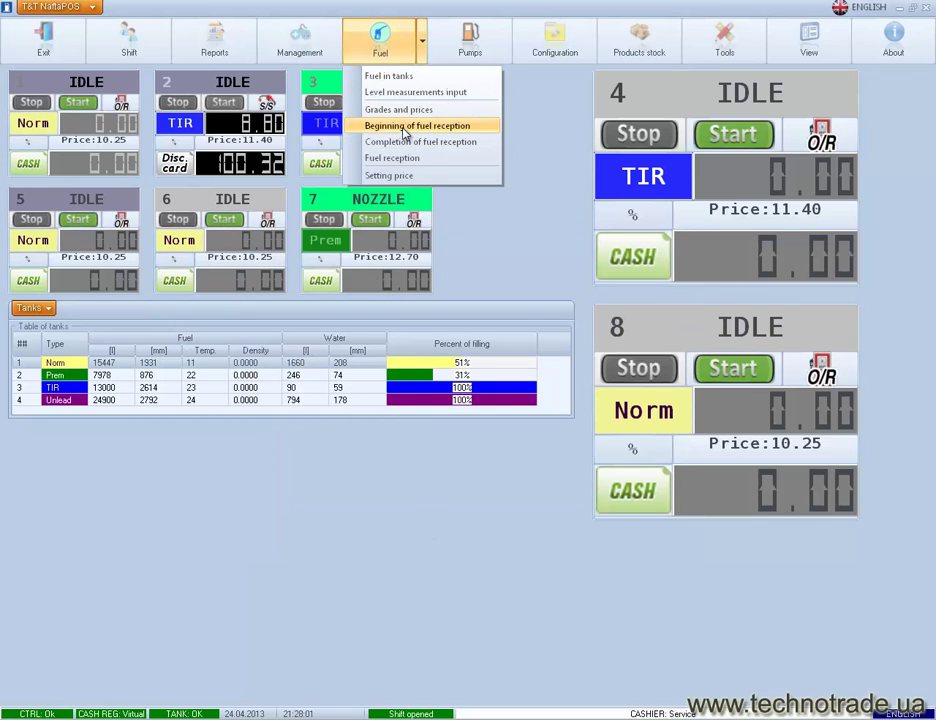
pyautogui.click(437, 130)
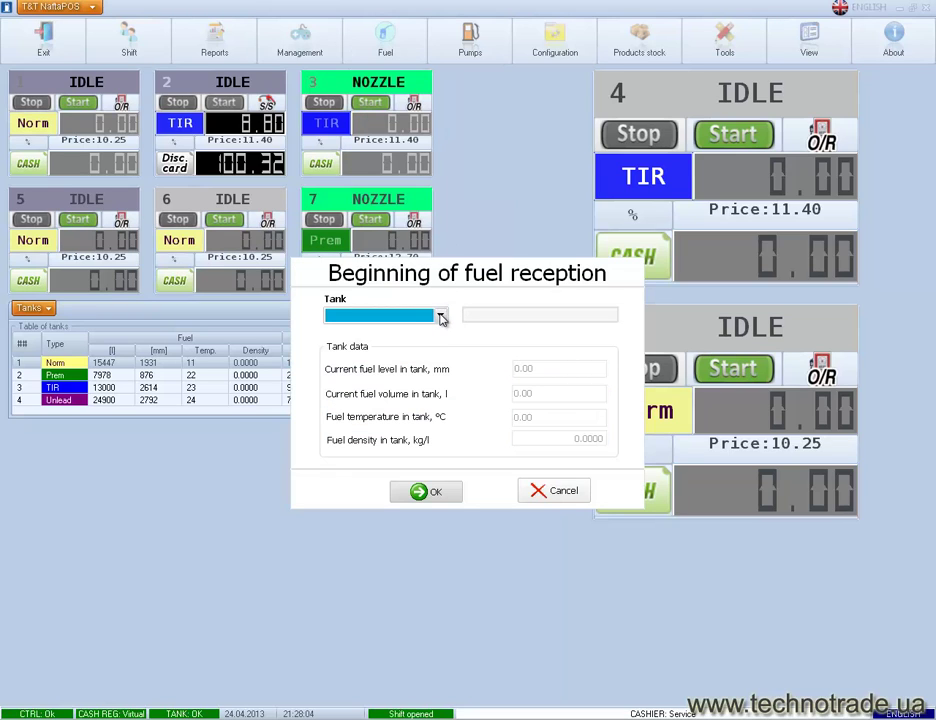
pyautogui.click(441, 317)
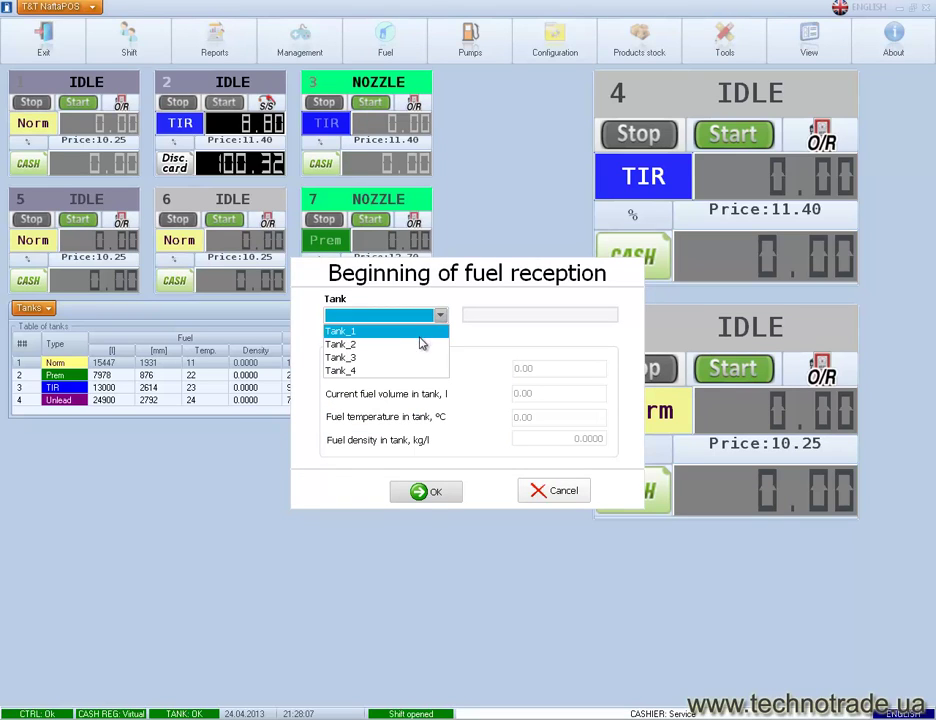
pyautogui.click(430, 344)
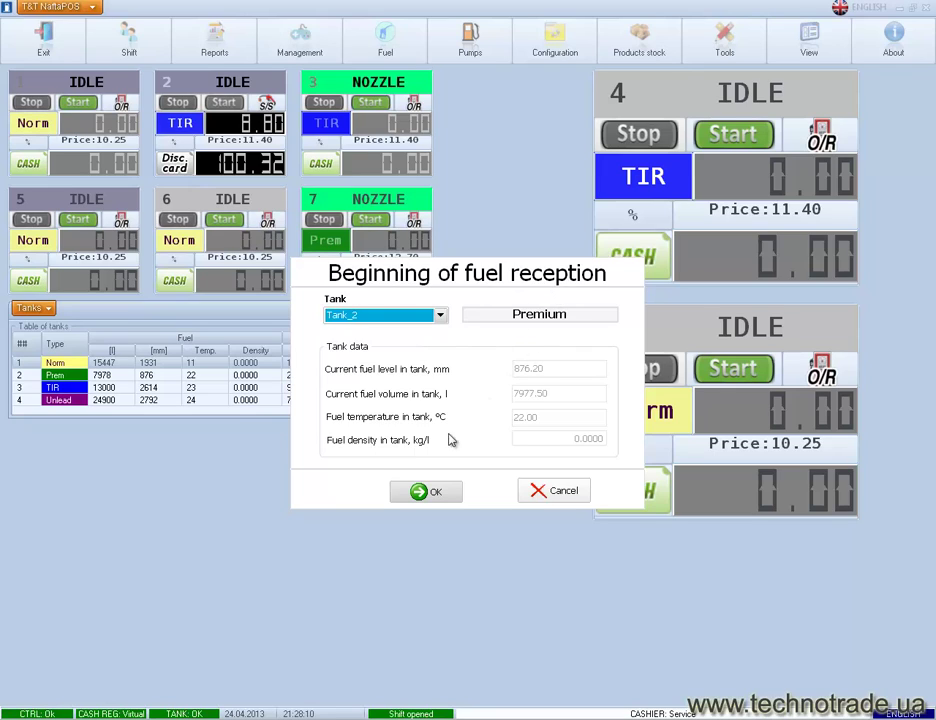
pyautogui.click(431, 494)
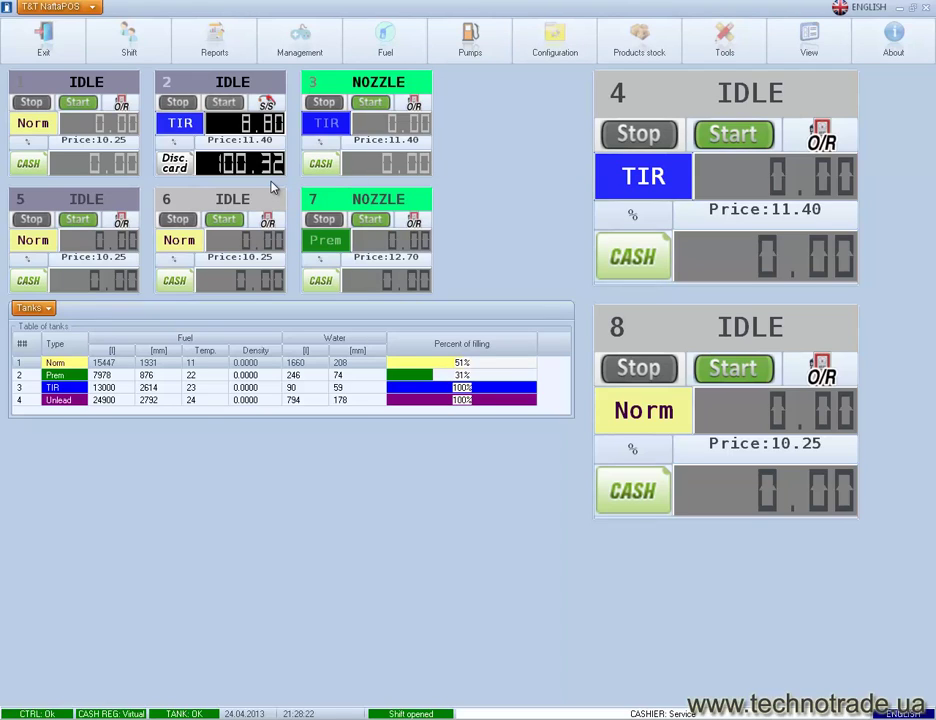
# Step: Start the completion of fuel reception for Tank_2 and enter waybill number 123
pyautogui.click(421, 54)
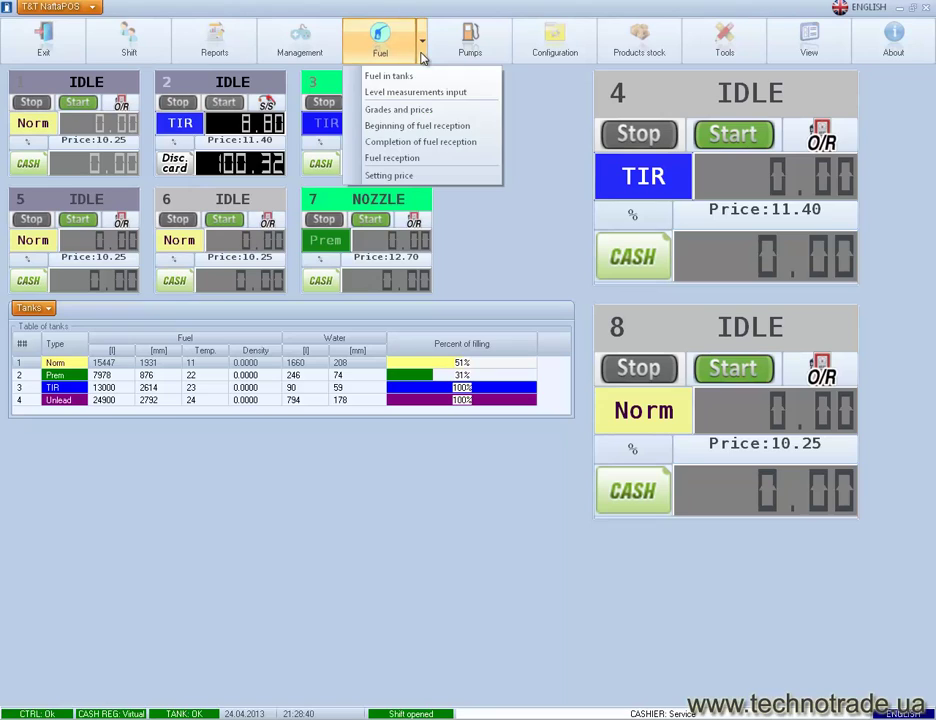
pyautogui.click(405, 143)
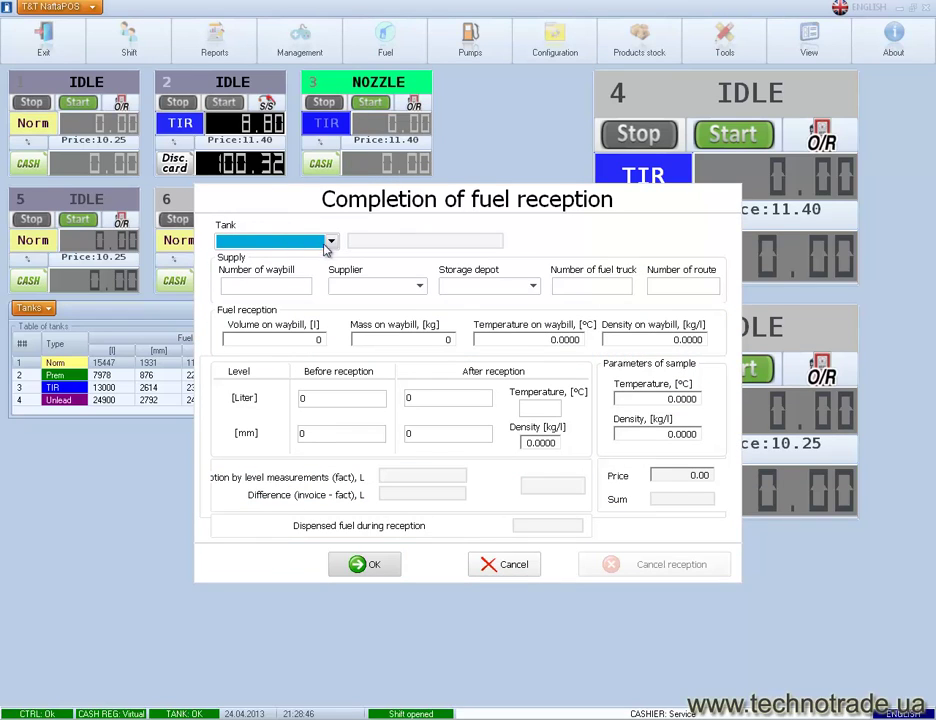
pyautogui.click(326, 245)
pyautogui.click(305, 258)
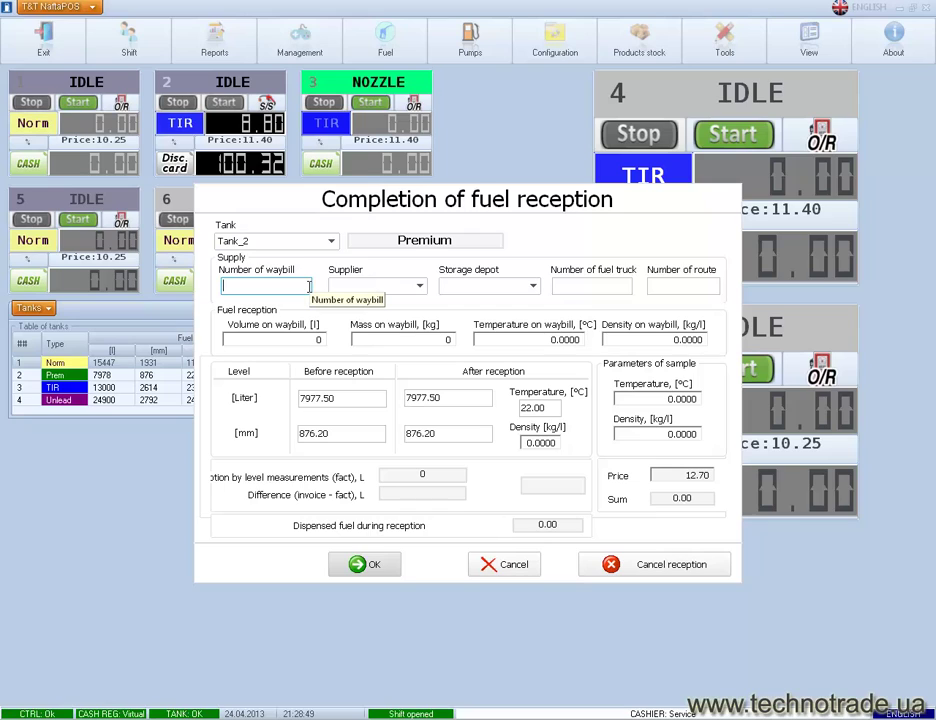
pyautogui.write('123')
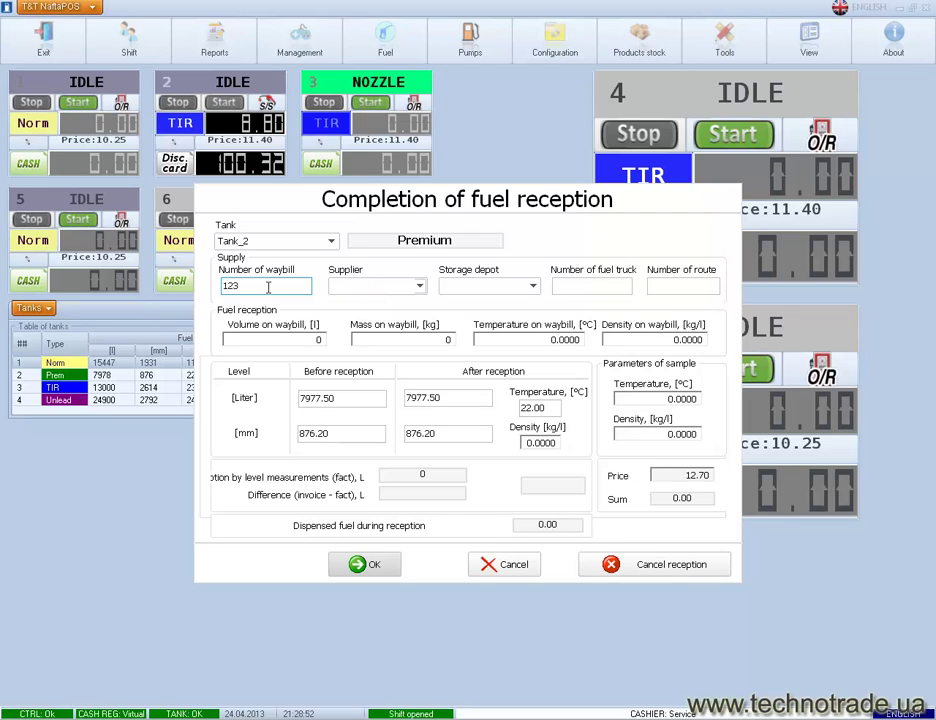
# Step: Set the supplier to Service supplier, the depot to Storage depot no. 1, and both the fuel truck and route numbers to 123
pyautogui.click(419, 286)
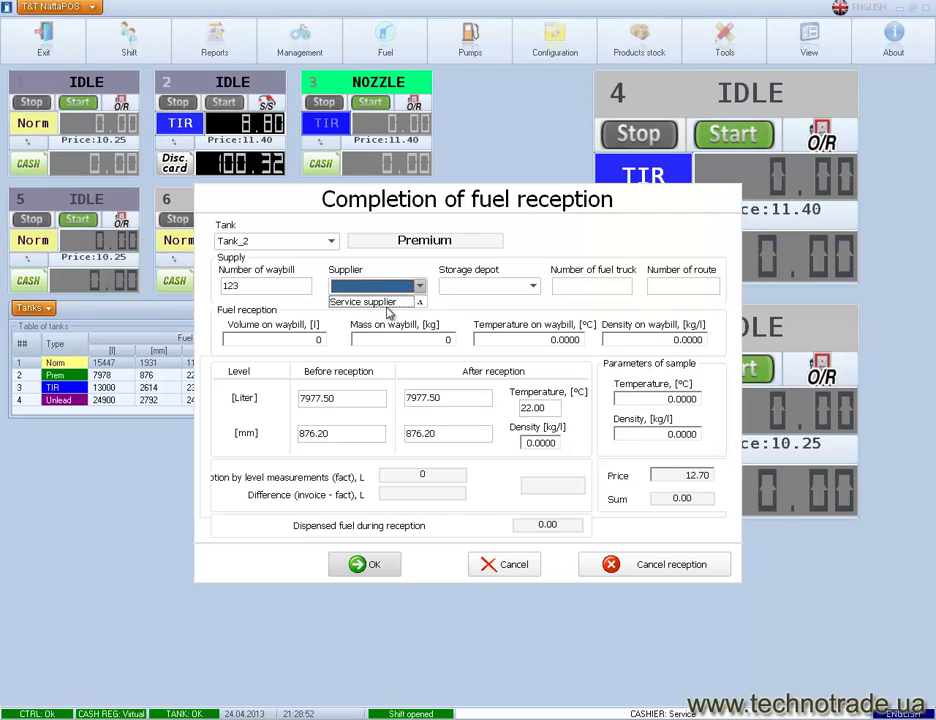
pyautogui.click(385, 304)
pyautogui.click(478, 286)
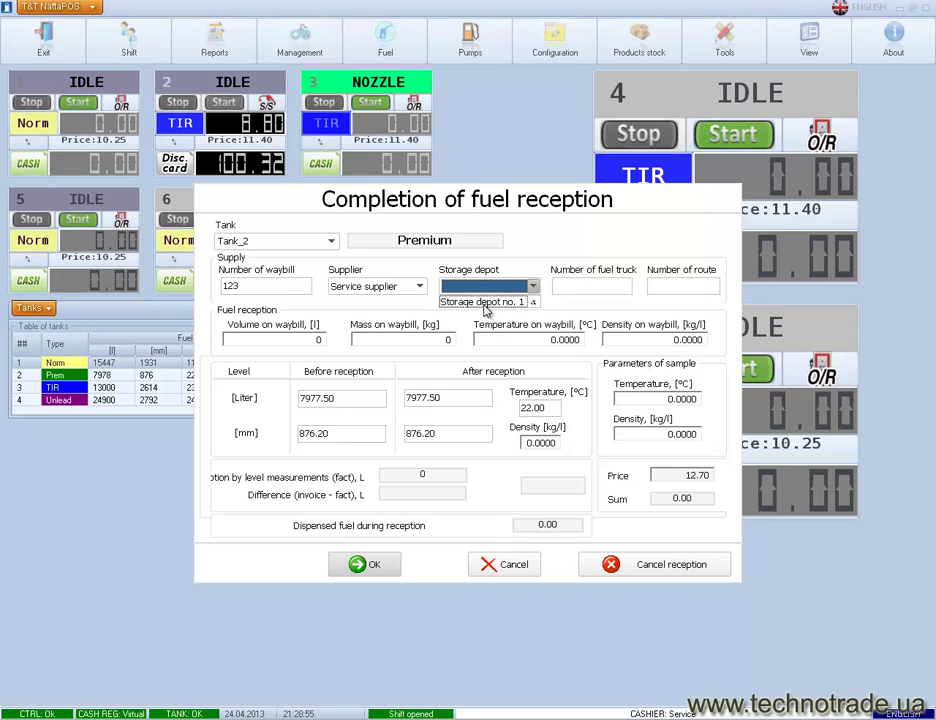
pyautogui.click(486, 302)
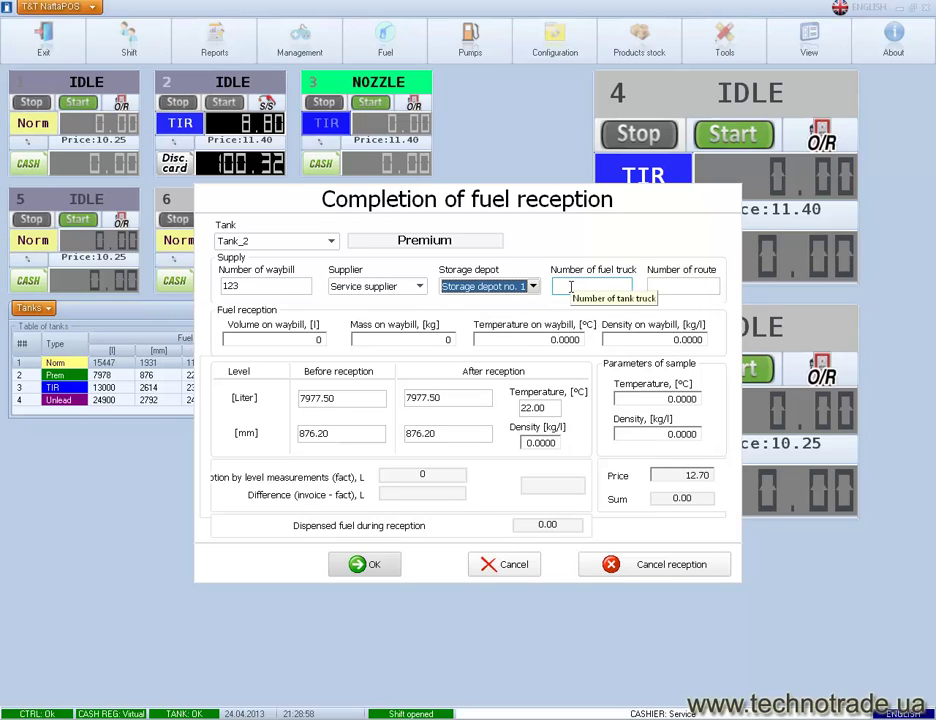
pyautogui.click(571, 287)
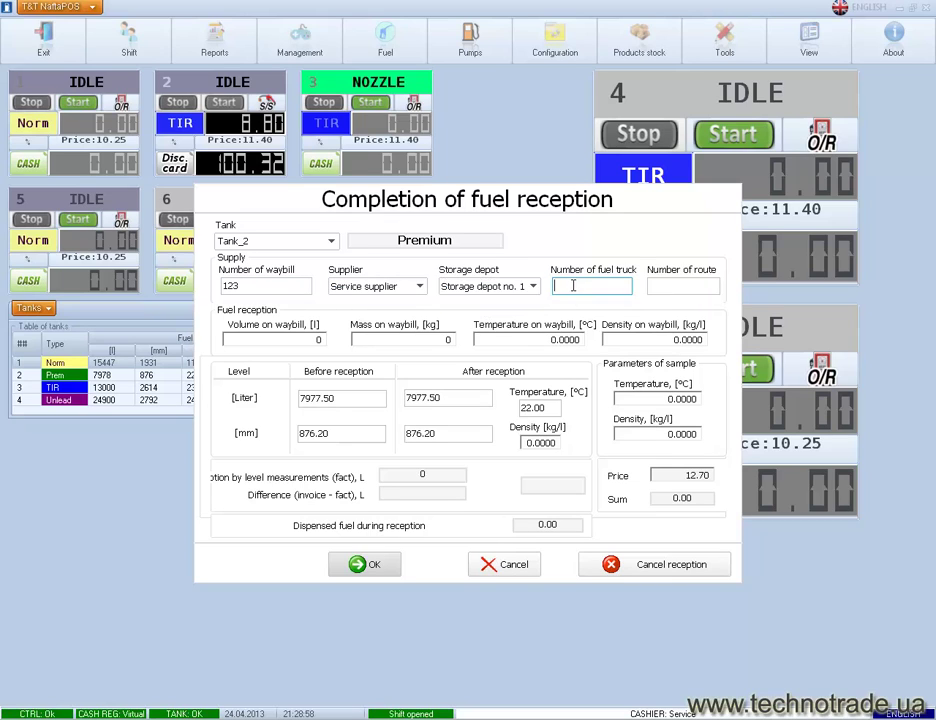
pyautogui.write('123')
pyautogui.click(704, 289)
pyautogui.write('123')
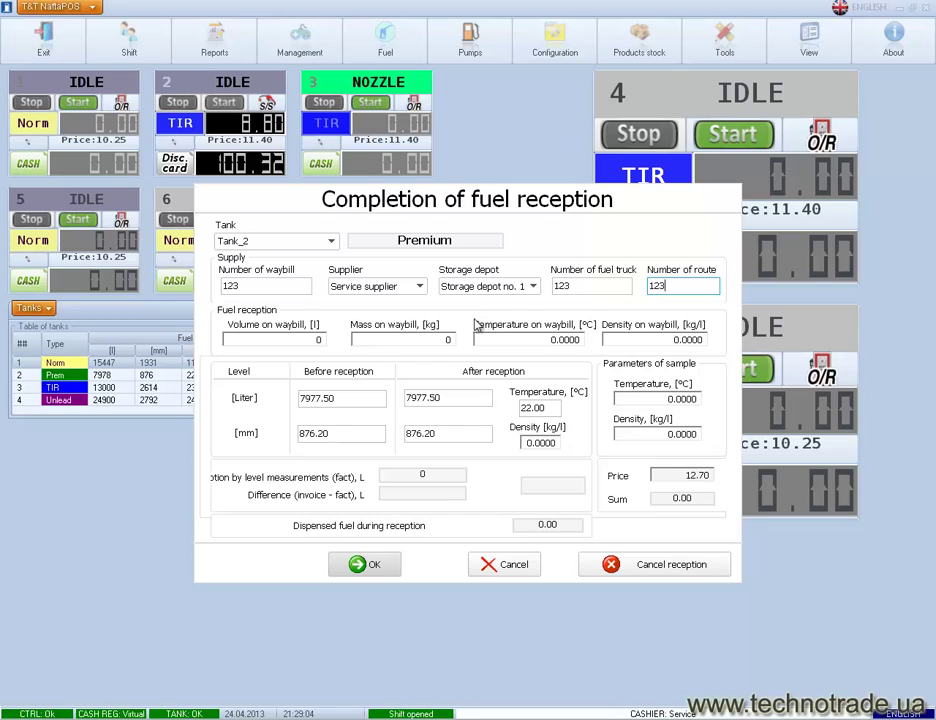
# Step: Enter the waybill volume 1000 l, mass 720 kg, temperature 20 °C and density 0.72 kg/l
pyautogui.click(268, 340)
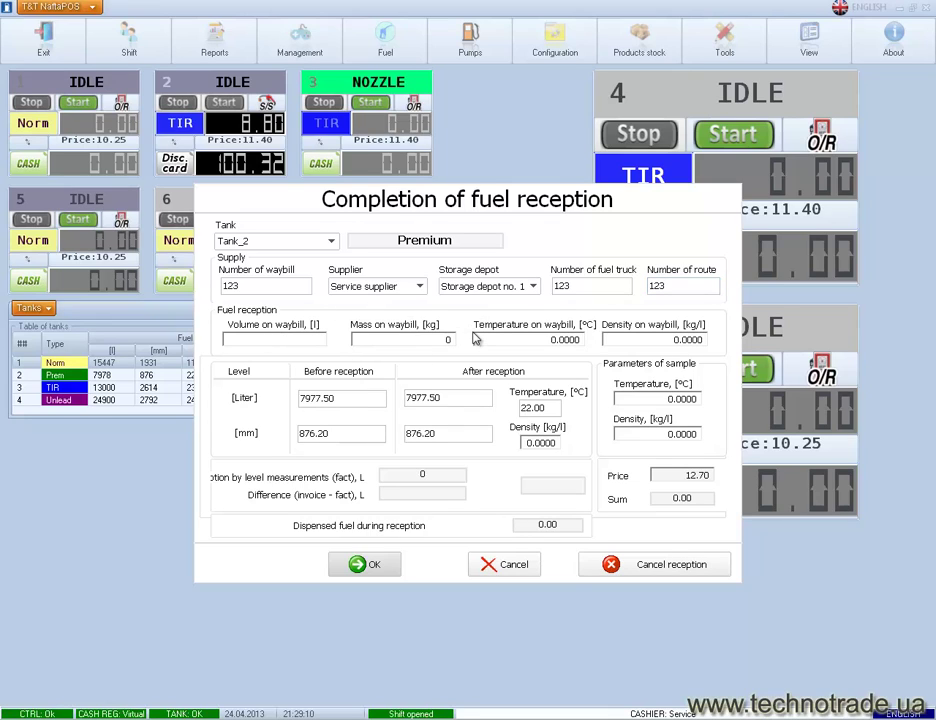
pyautogui.write('1000')
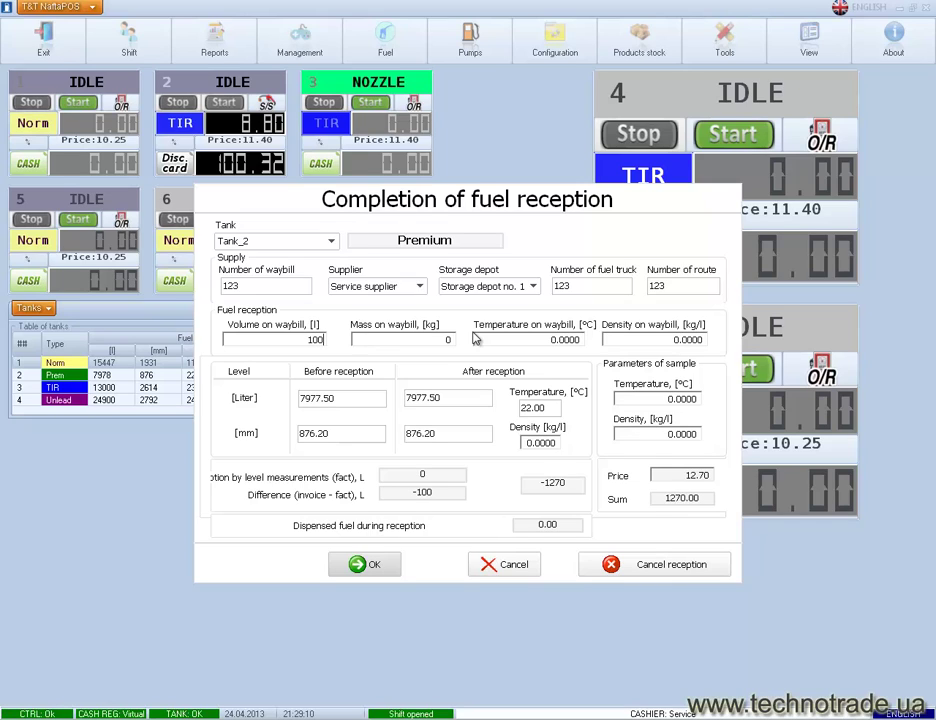
pyautogui.press('Tab')
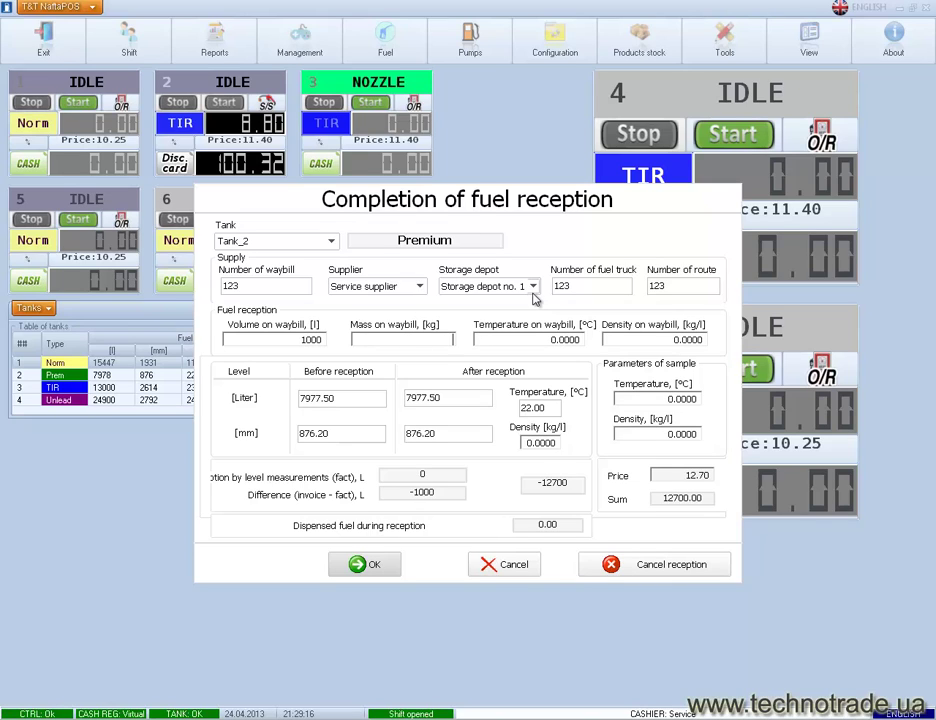
pyautogui.write('720')
pyautogui.click(524, 339)
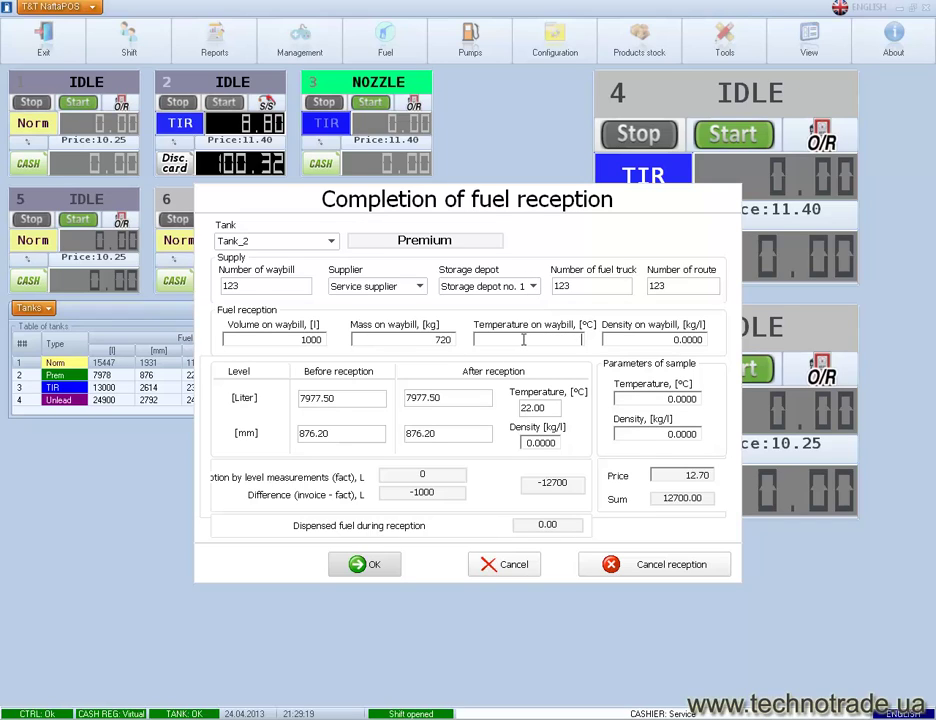
pyautogui.write('20')
pyautogui.click(619, 339)
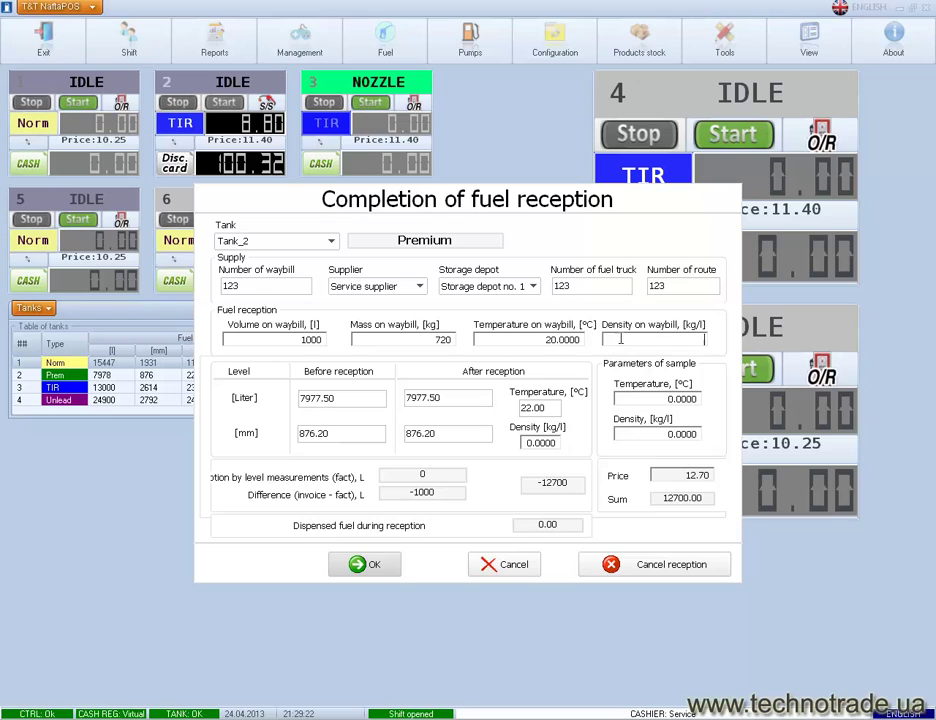
pyautogui.write('0.72')
# Step: Set the sample's temperature to 20 °C and density to 0.72 kg/l, and confirm the completion of the reception
pyautogui.click(647, 401)
pyautogui.write('20')
pyautogui.click(634, 432)
pyautogui.write('0.')
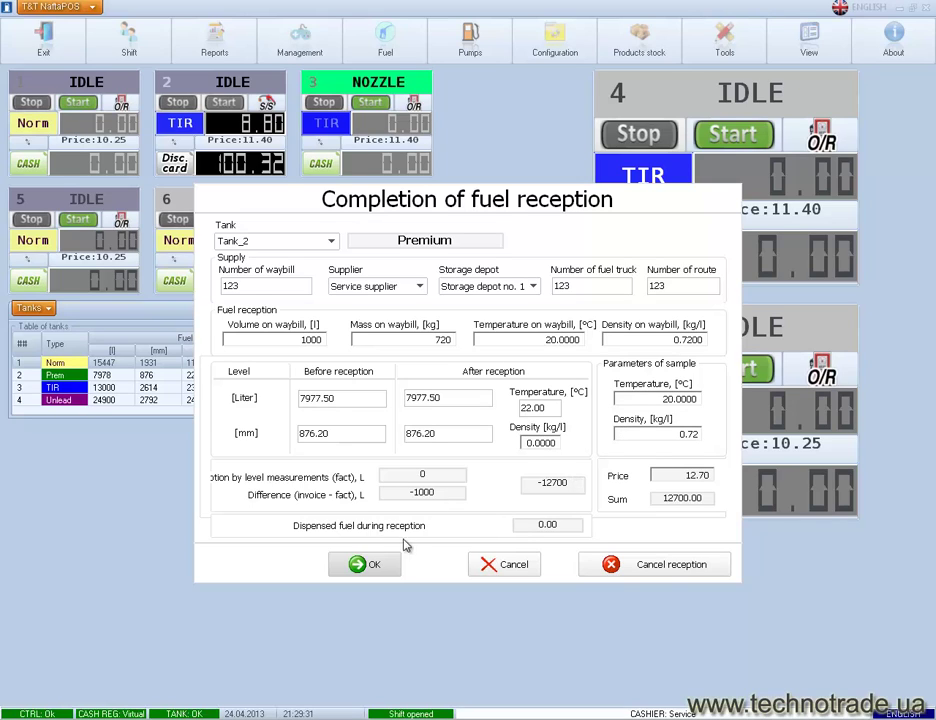
pyautogui.click(371, 566)
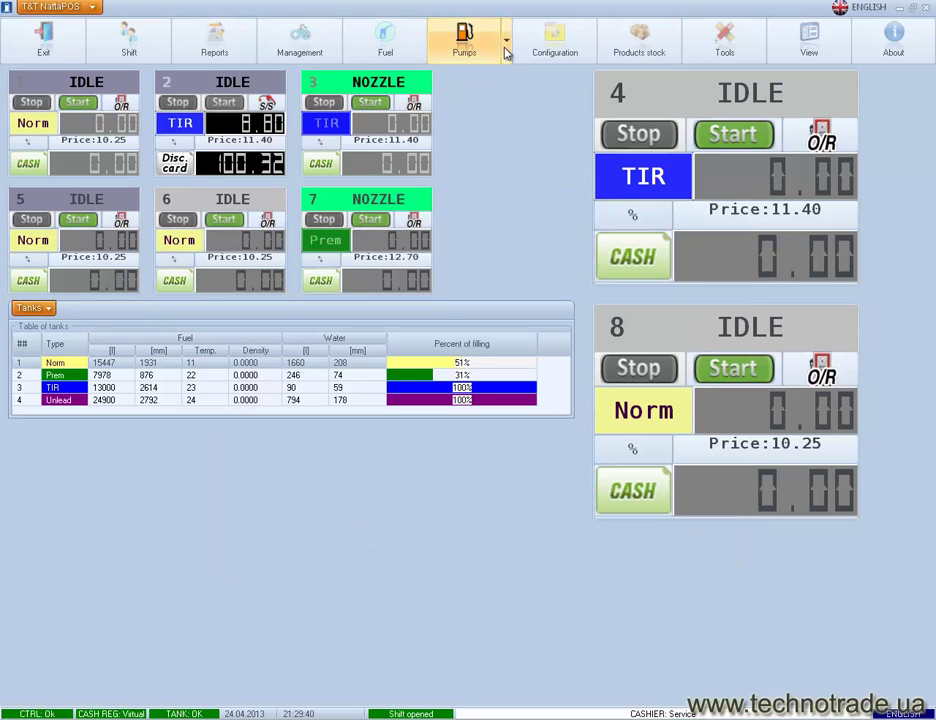
# Step: Review the pump totalizers per fuel grade for all eight pumps, widening the window to fit them, and close it
pyautogui.click(422, 54)
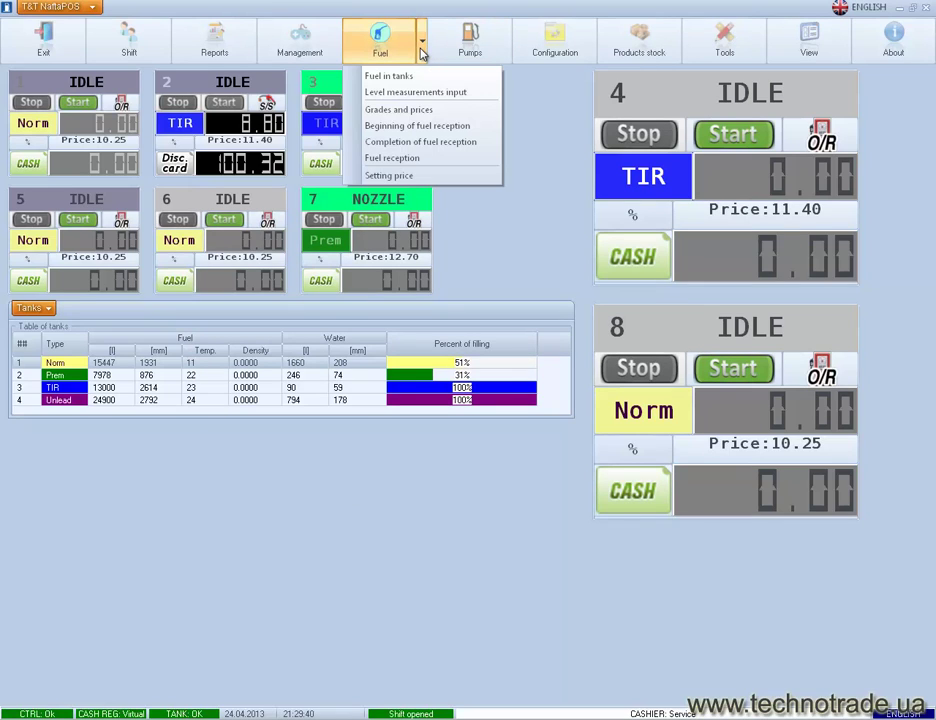
pyautogui.click(449, 58)
pyautogui.click(507, 62)
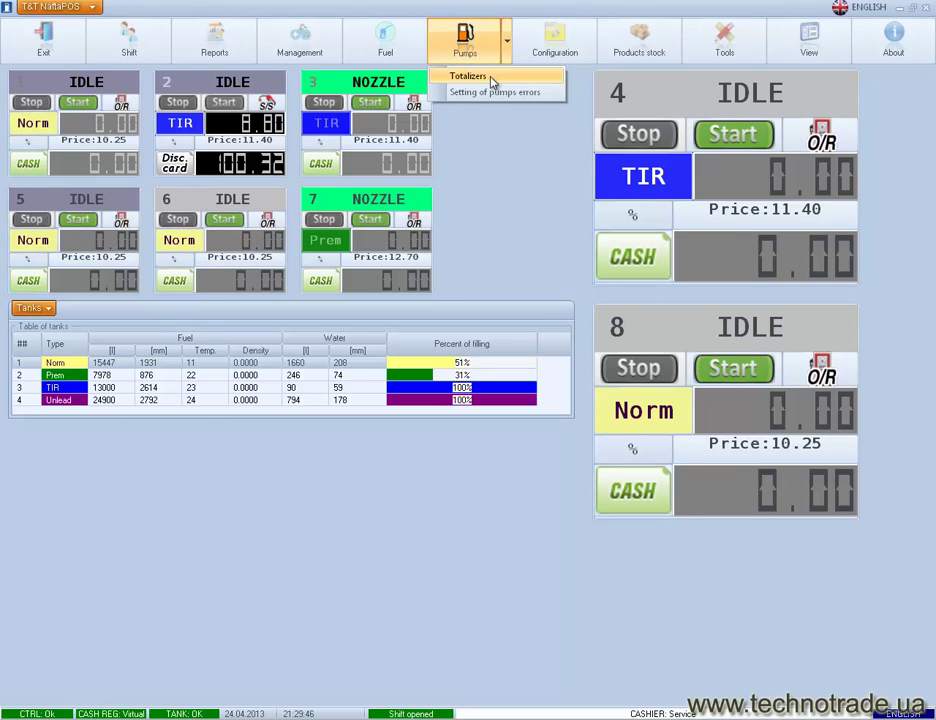
pyautogui.click(492, 83)
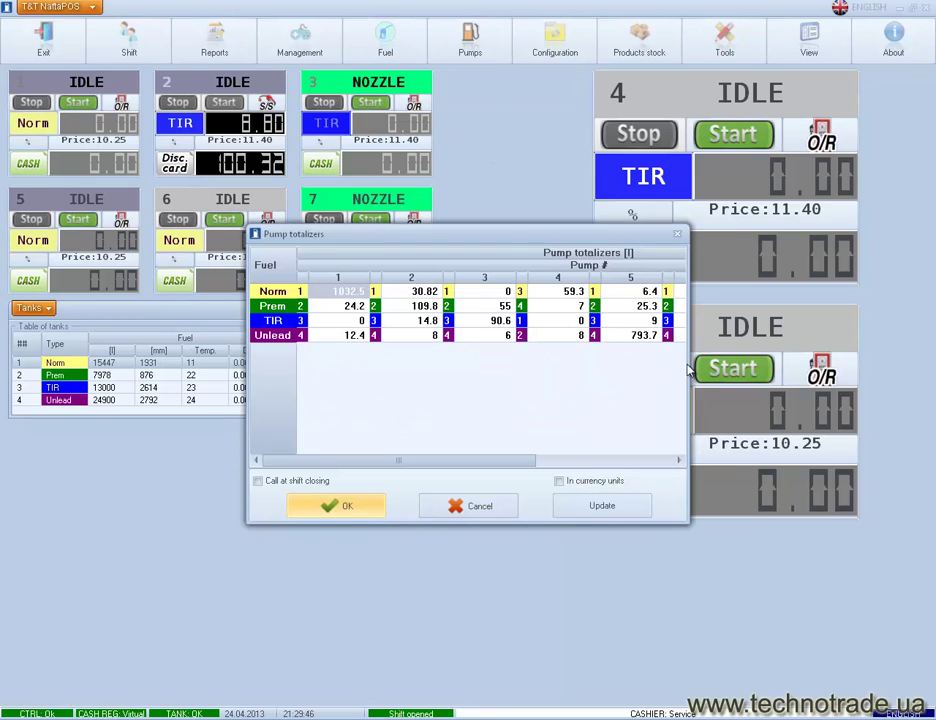
pyautogui.moveTo(686, 365); pyautogui.dragTo(884, 347)
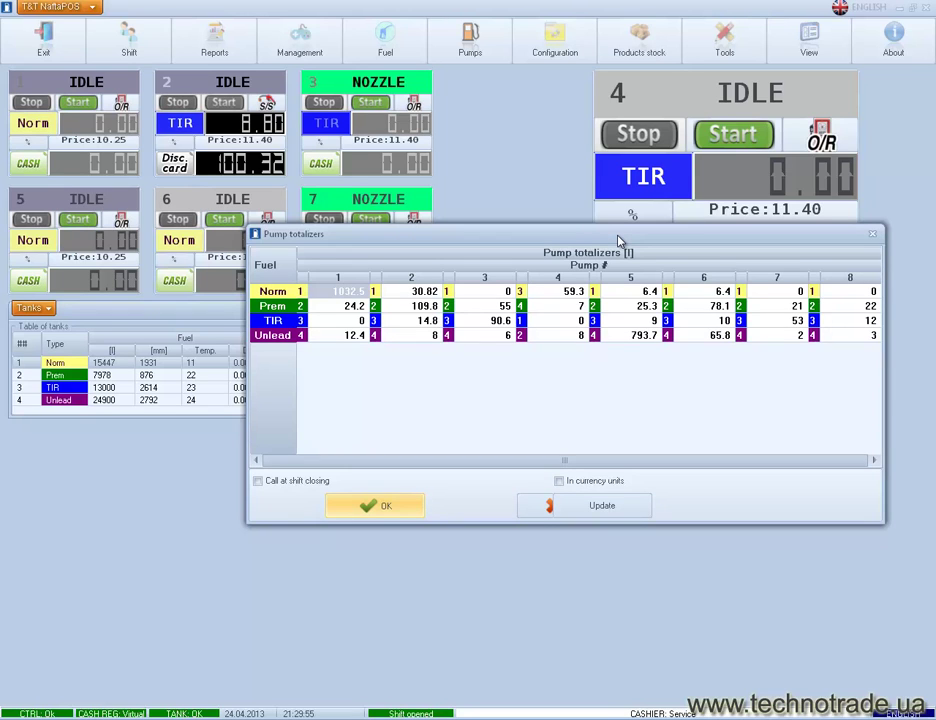
pyautogui.moveTo(618, 240); pyautogui.dragTo(529, 222)
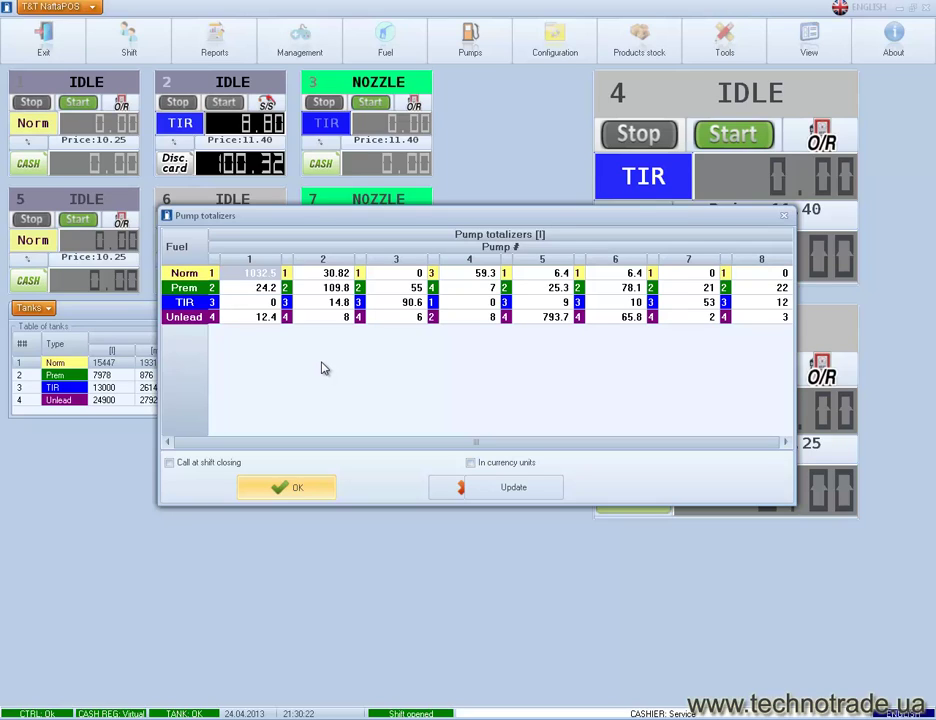
pyautogui.click(296, 487)
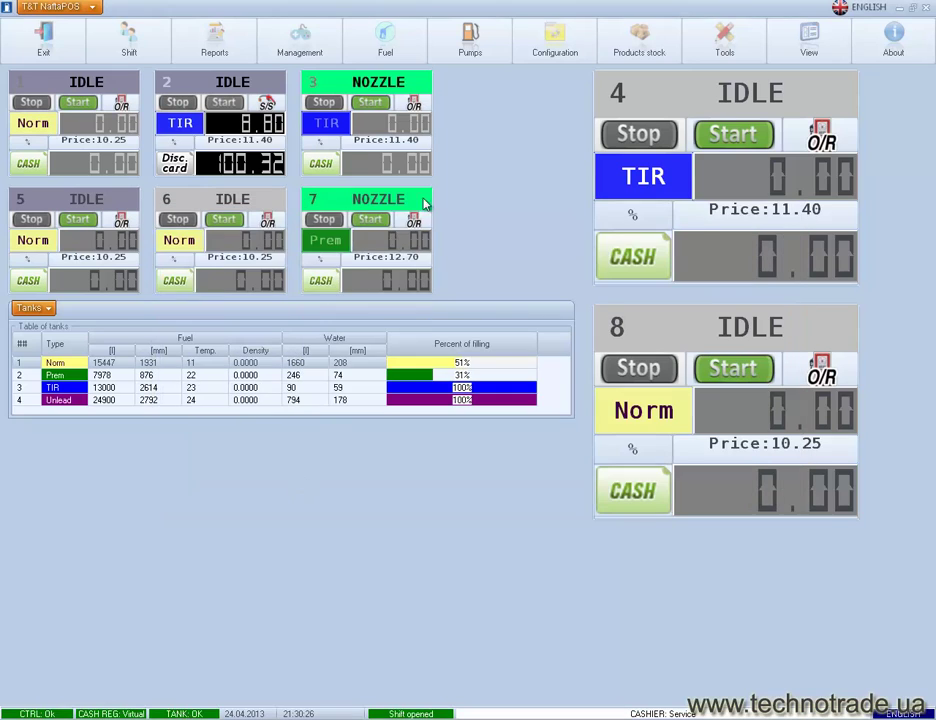
pyautogui.click(504, 56)
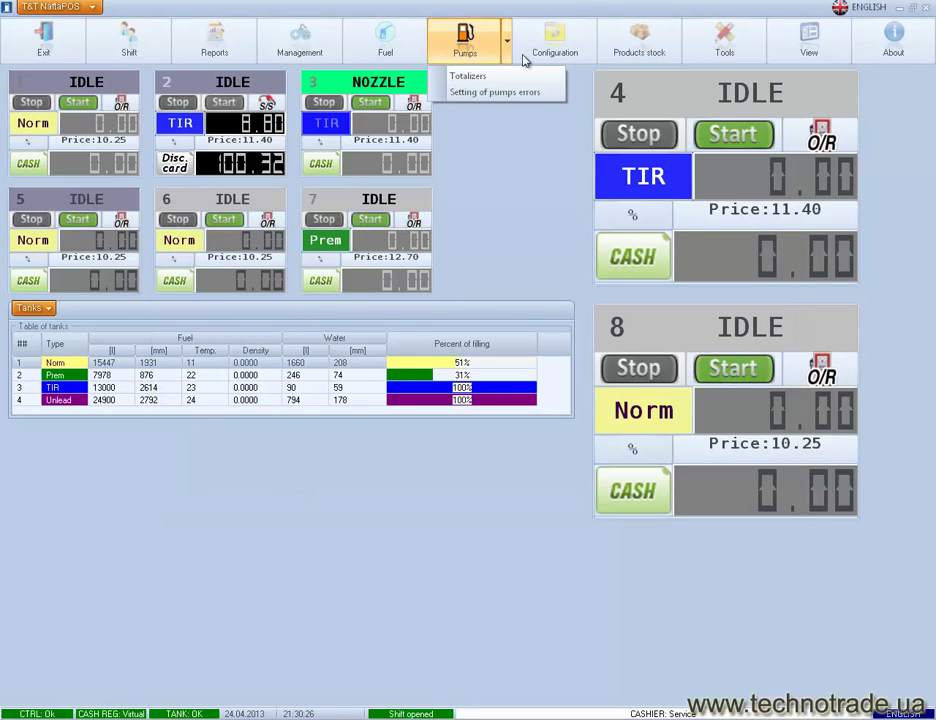
pyautogui.click(560, 52)
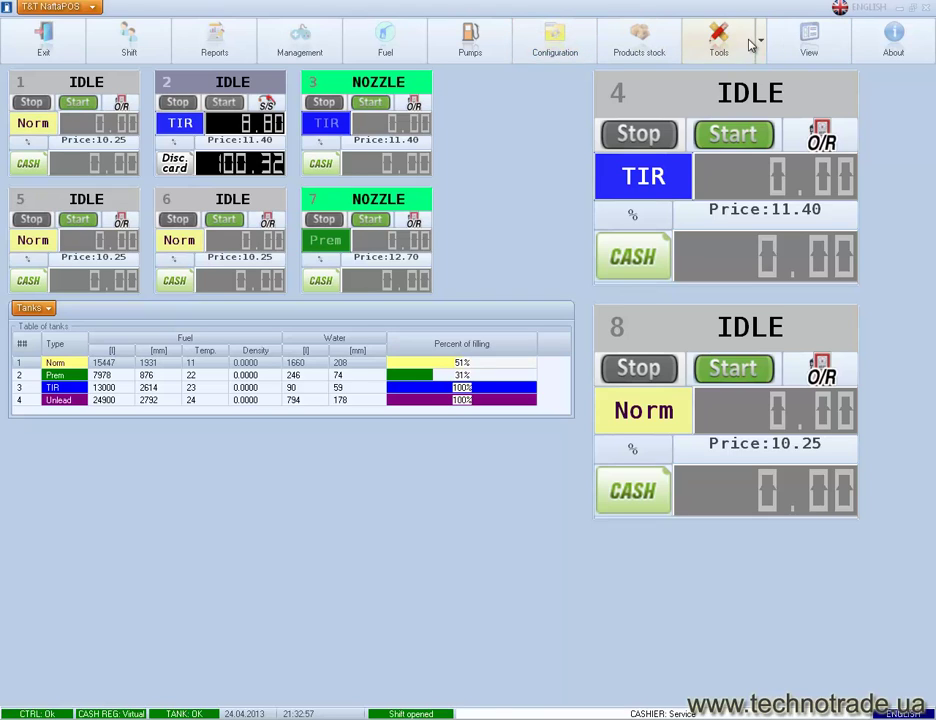
# Step: Show the sales table, place it beneath the small pump panels and widen it slightly
pyautogui.click(846, 50)
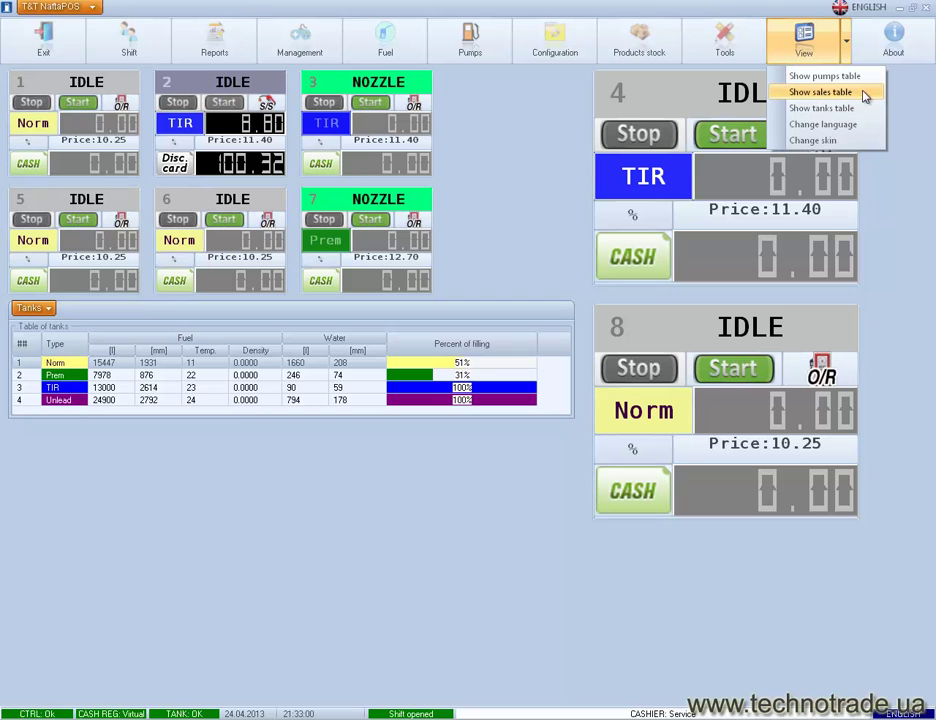
pyautogui.click(866, 95)
pyautogui.moveTo(500, 86); pyautogui.dragTo(211, 315)
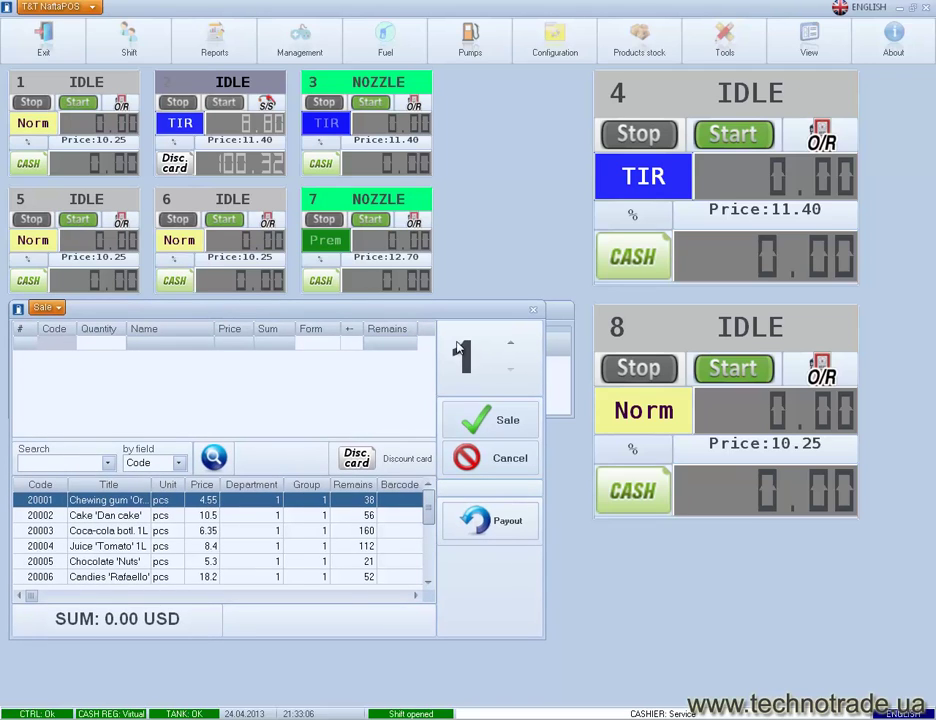
pyautogui.moveTo(544, 358); pyautogui.dragTo(583, 372)
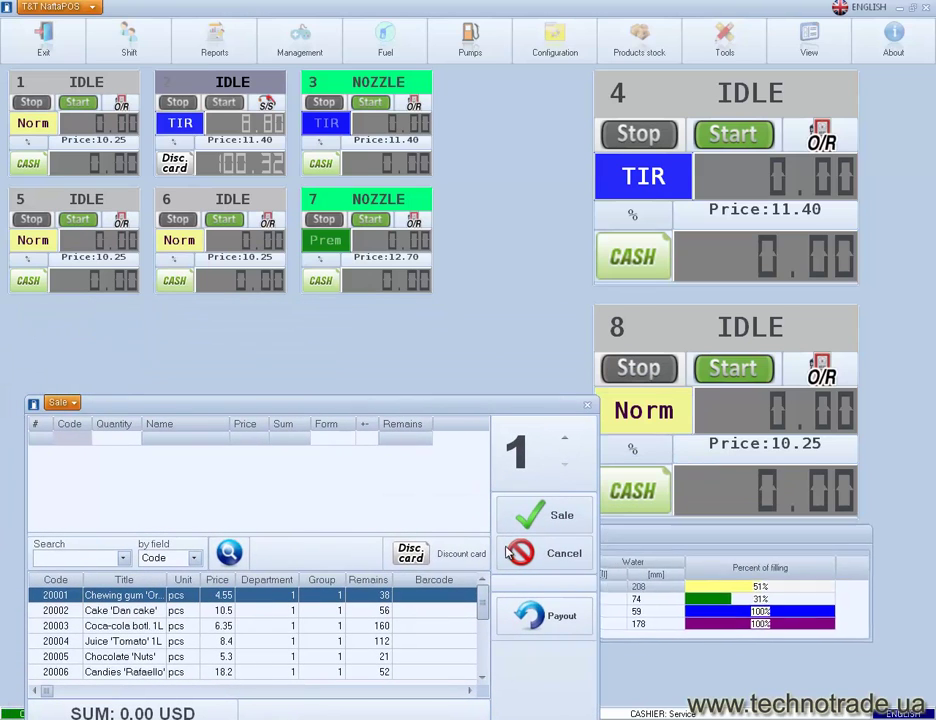
pyautogui.moveTo(331, 408); pyautogui.dragTo(564, 343)
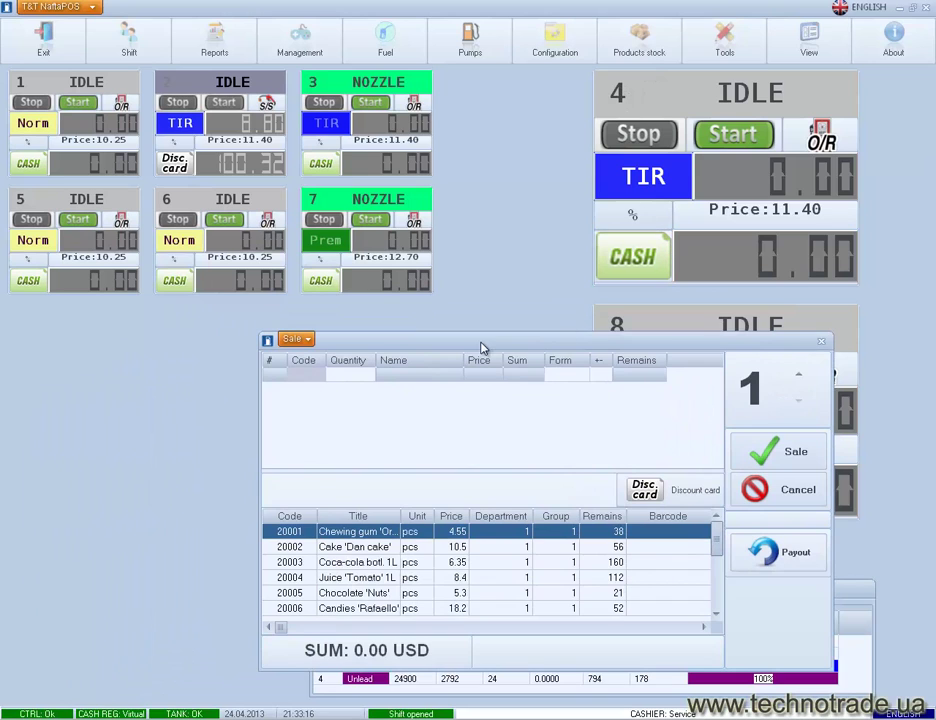
pyautogui.moveTo(483, 345); pyautogui.dragTo(234, 319)
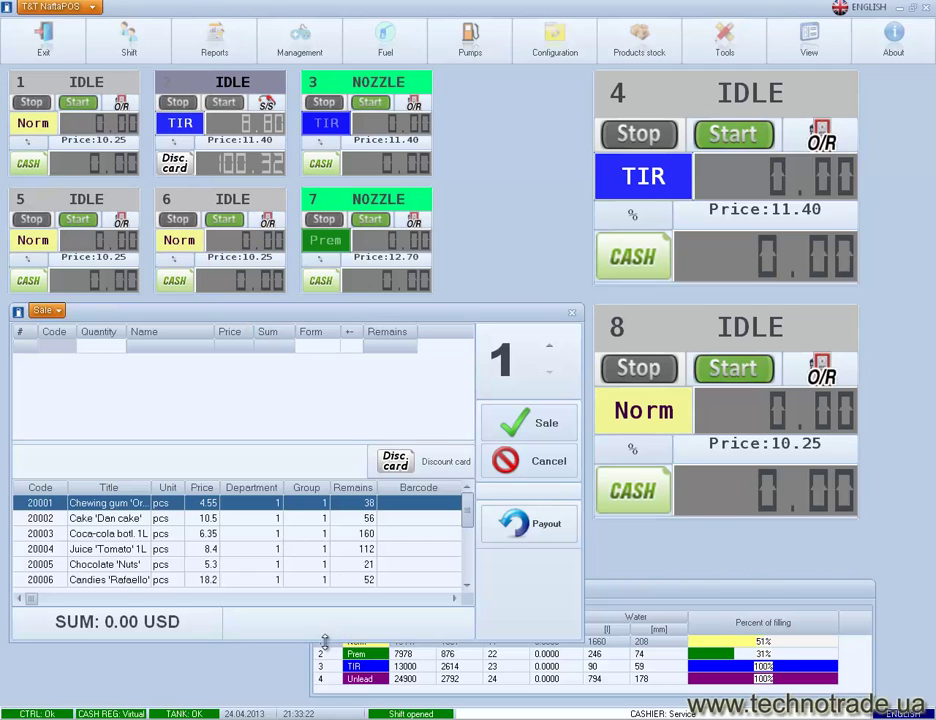
# Step: Shorten the sales window and fit it between the pump panels and the tanks table, moved directly beneath it
pyautogui.moveTo(327, 643); pyautogui.dragTo(325, 424)
pyautogui.moveTo(558, 596); pyautogui.dragTo(255, 606)
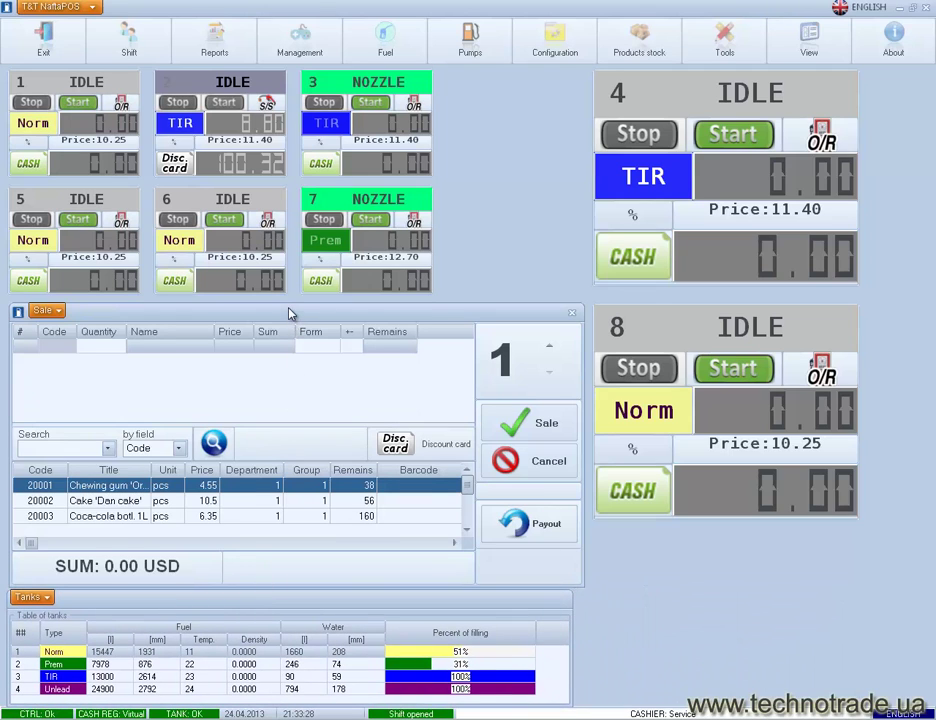
pyautogui.moveTo(294, 318); pyautogui.dragTo(292, 314)
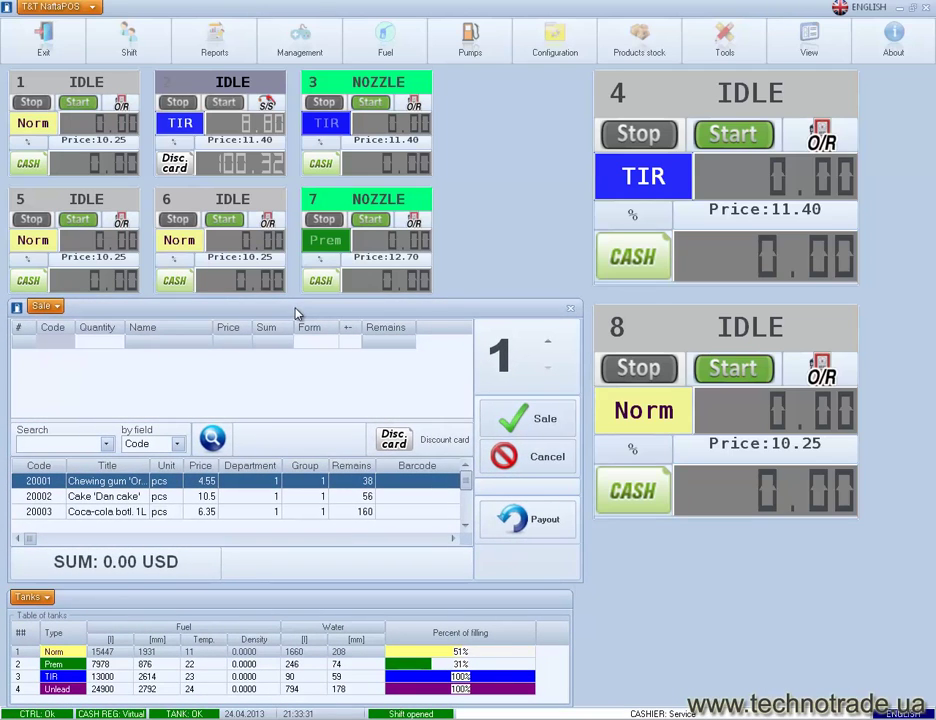
# Step: Remove the border of the sales window and widen the tanks table to match its width
pyautogui.rightClick(298, 312)
pyautogui.rightClick(261, 369)
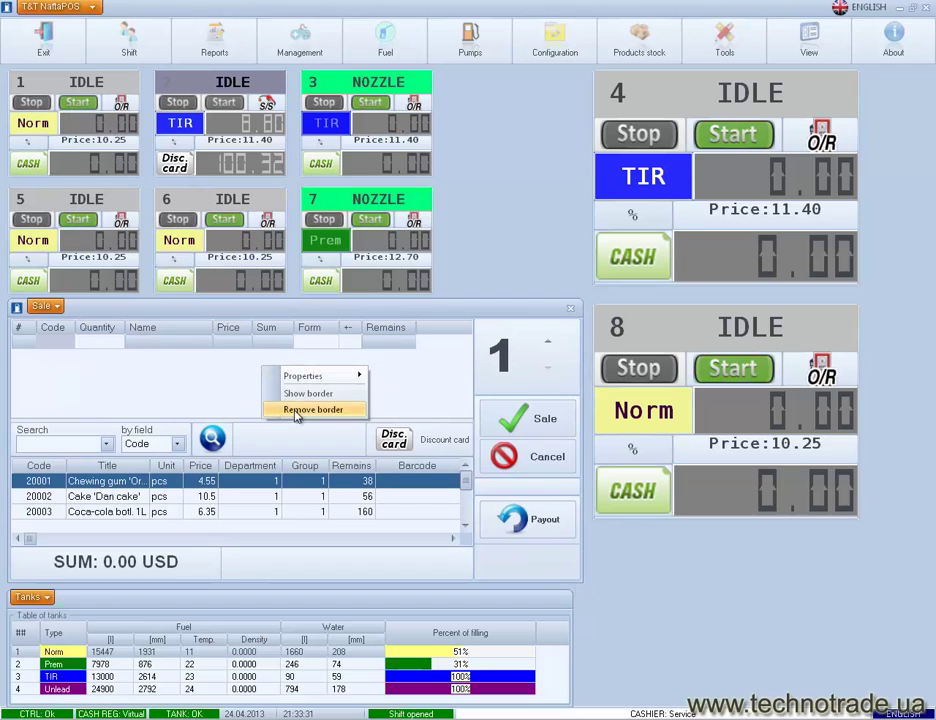
pyautogui.click(325, 410)
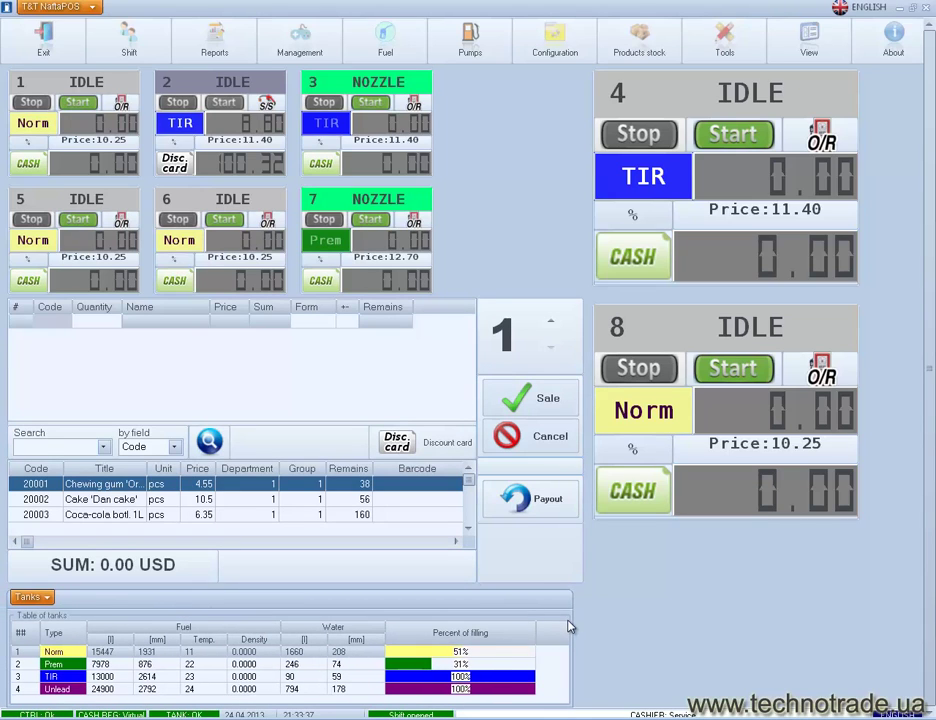
pyautogui.moveTo(572, 621); pyautogui.dragTo(587, 620)
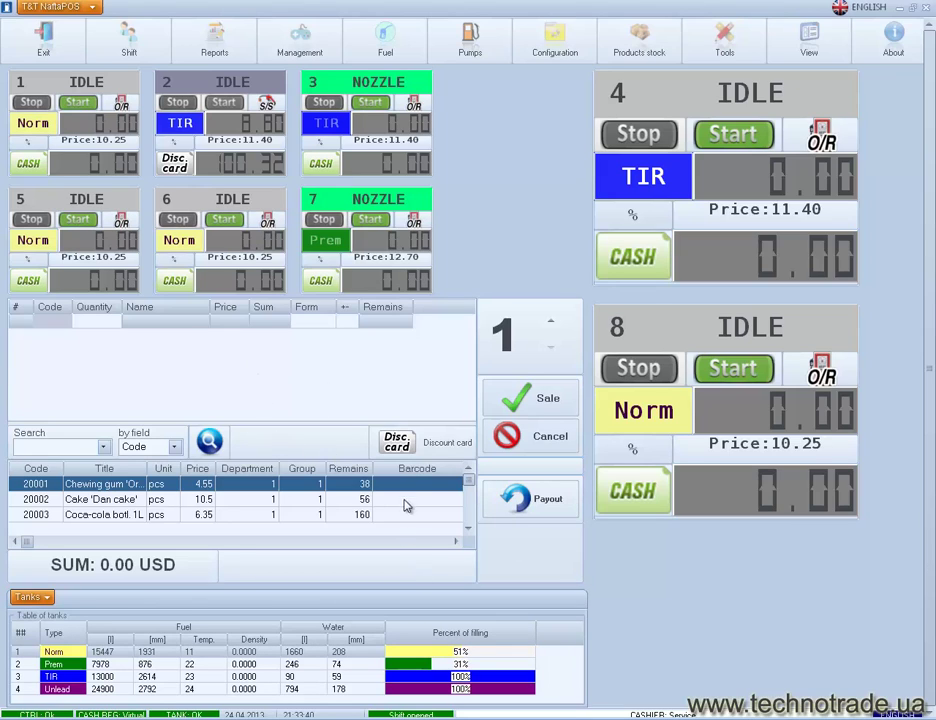
# Step: Enlarge the product list and add Chewing gum 'Orbit', Cake 'Dan cake' and Coca-cola botl. 1L to the sale
pyautogui.moveTo(146, 422); pyautogui.dragTo(146, 404)
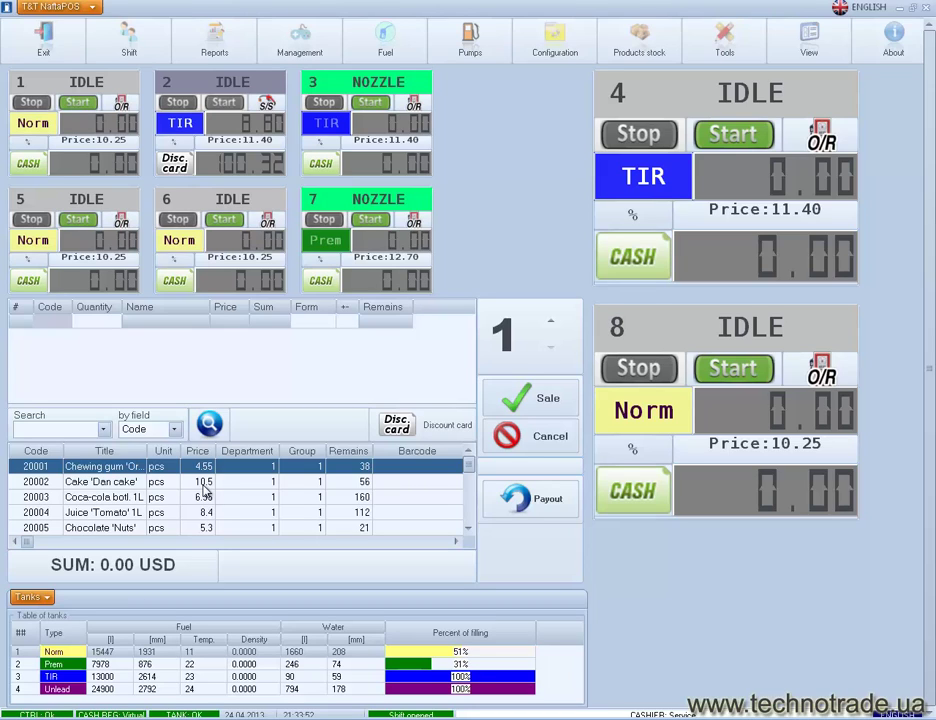
pyautogui.doubleClick(101, 468)
pyautogui.doubleClick(104, 482)
pyautogui.doubleClick(107, 497)
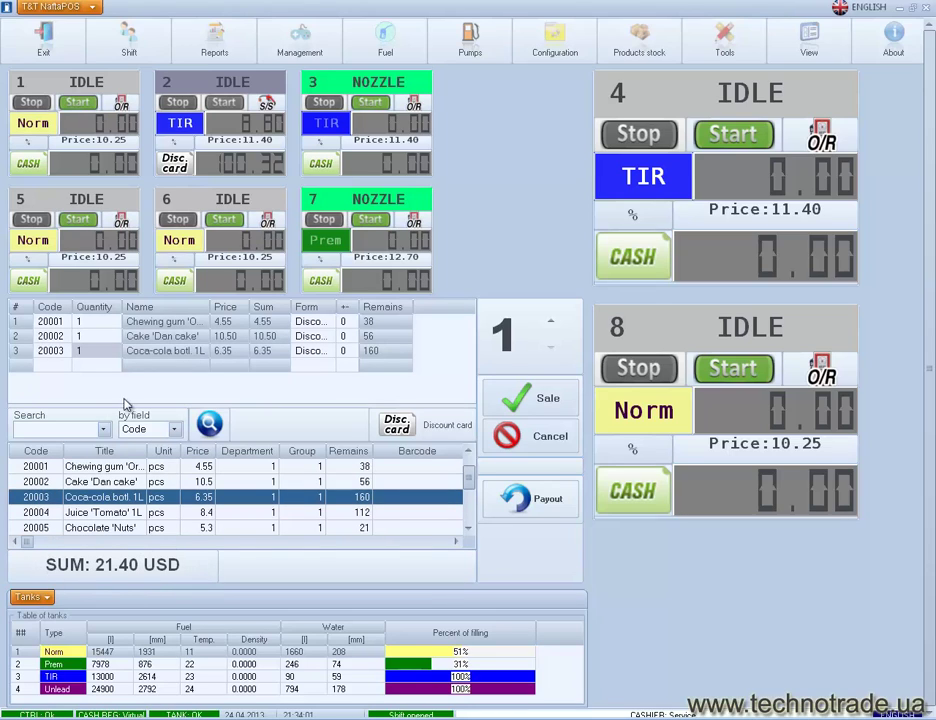
# Step: Add product code 20004 to the sale and set the Coca-cola quantity to 5
pyautogui.click(56, 367)
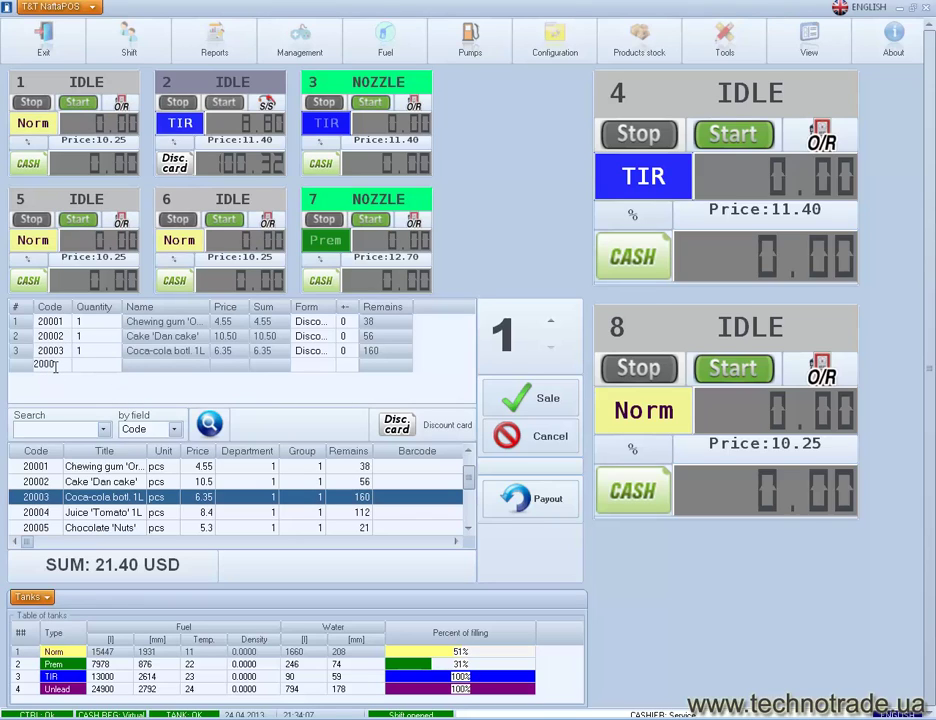
pyautogui.write('20004')
pyautogui.press('Return')
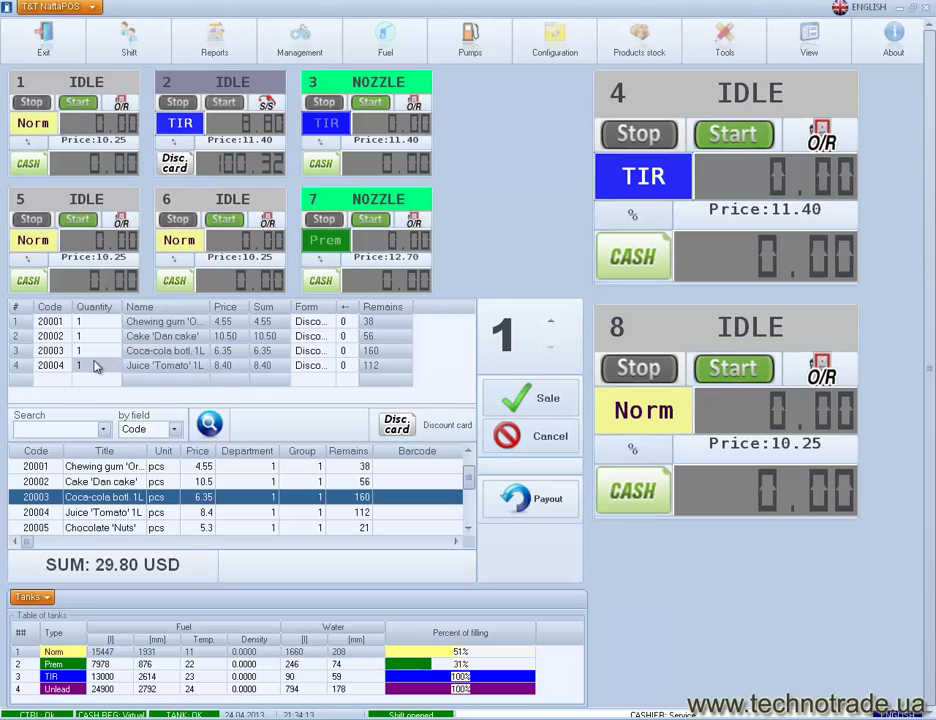
pyautogui.click(95, 355)
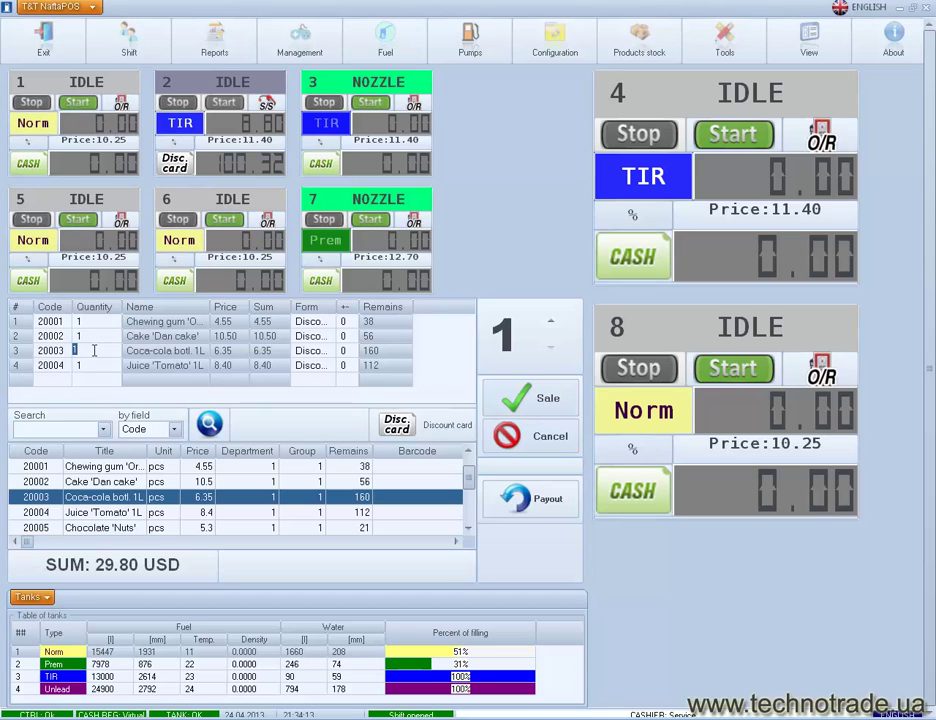
pyautogui.write('5')
pyautogui.press('Return')
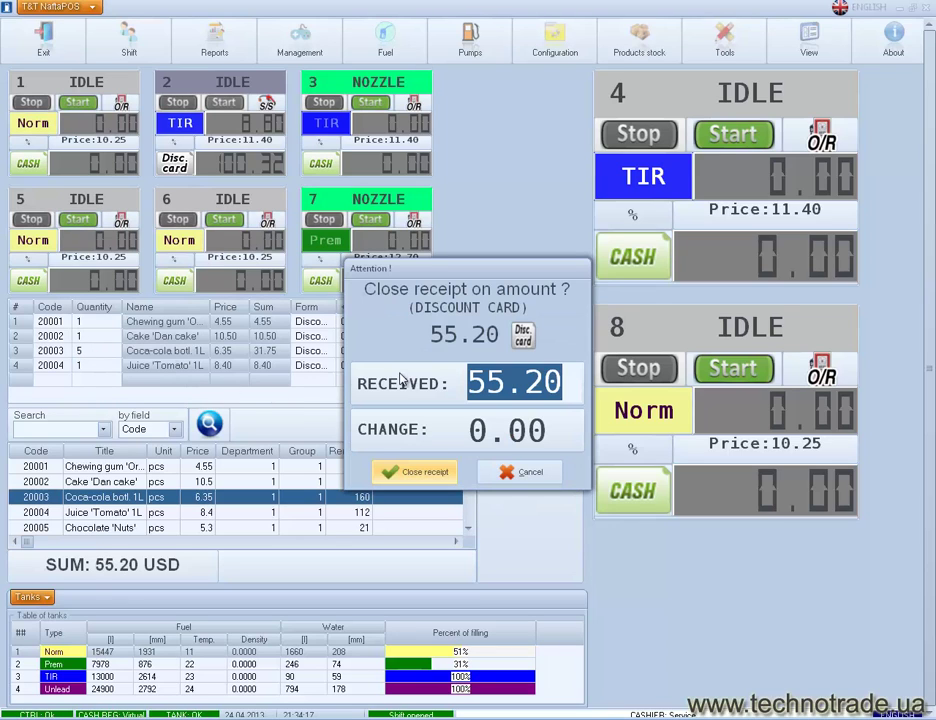
# Step: Move the payment dialog aside, enter 60 as the received amount and close the receipt
pyautogui.moveTo(438, 268); pyautogui.dragTo(334, 226)
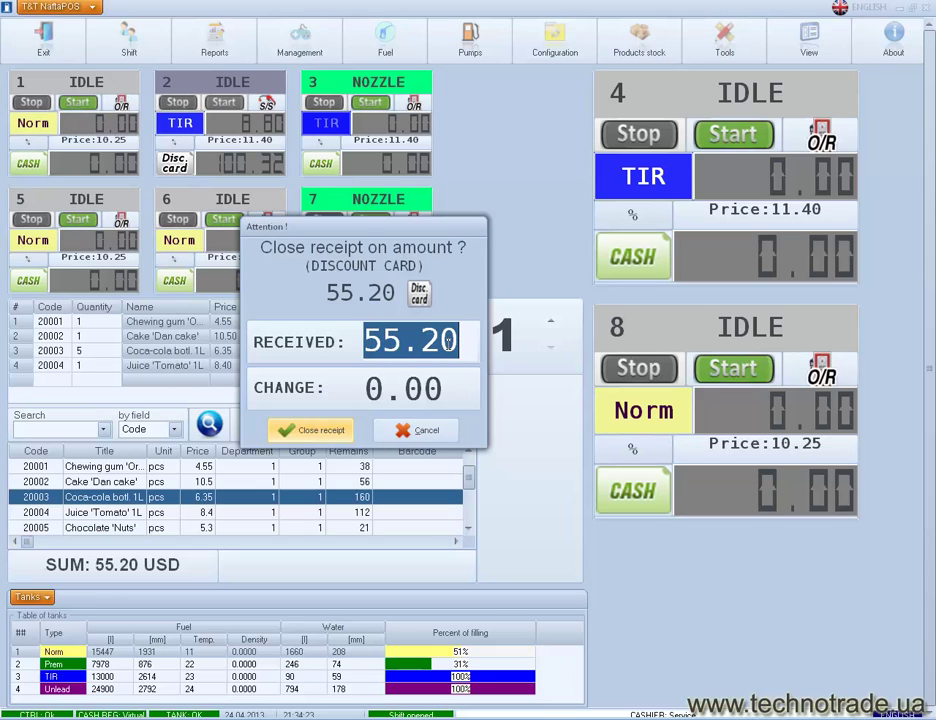
pyautogui.write('60')
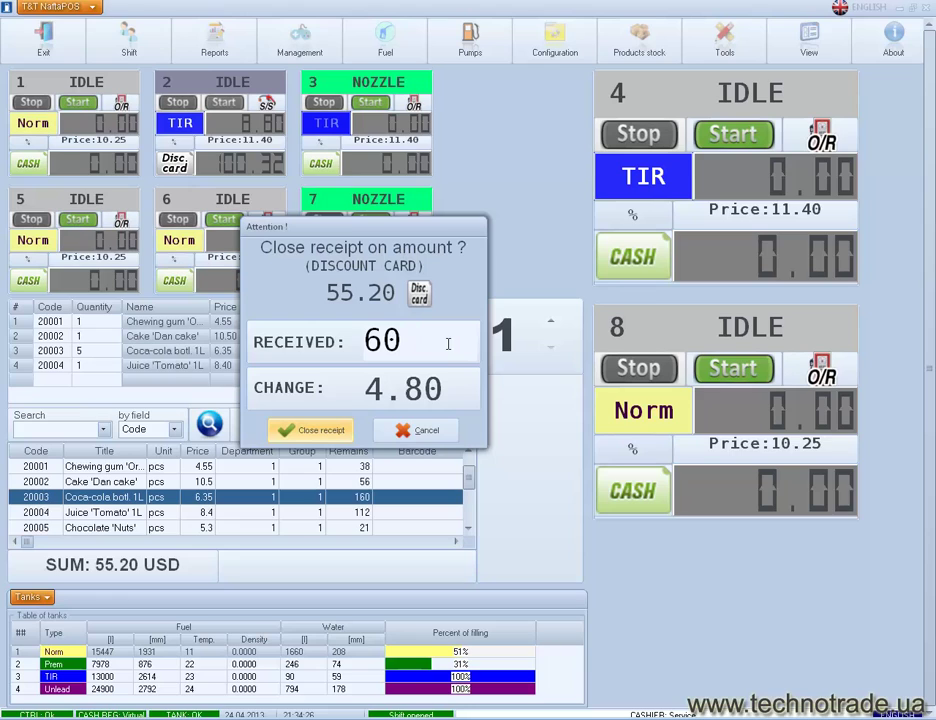
pyautogui.click(340, 430)
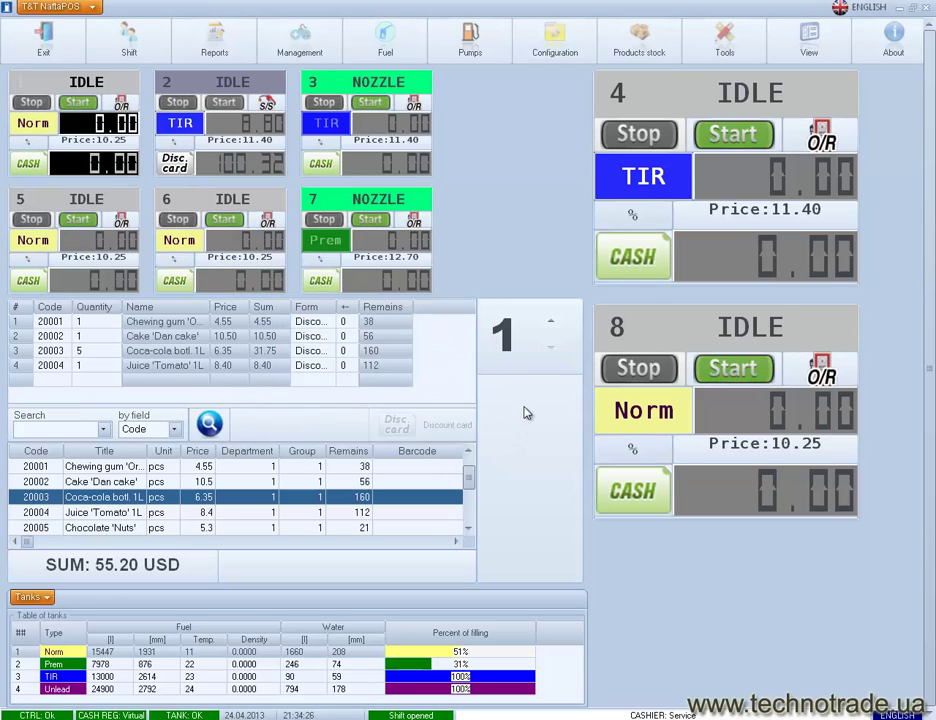
# Step: Page up and down through the numbered sale baskets and return to basket 1
pyautogui.click(557, 325)
pyautogui.click(557, 325)
pyautogui.click(557, 325)
pyautogui.click(557, 325)
pyautogui.click(557, 350)
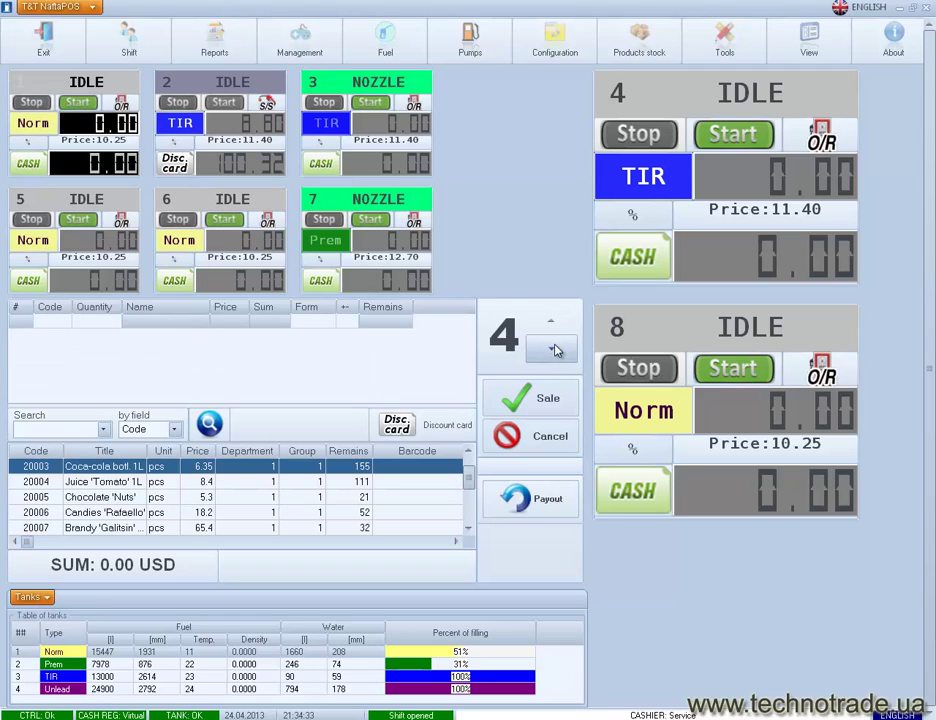
pyautogui.click(557, 350)
pyautogui.click(557, 350)
pyautogui.click(557, 350)
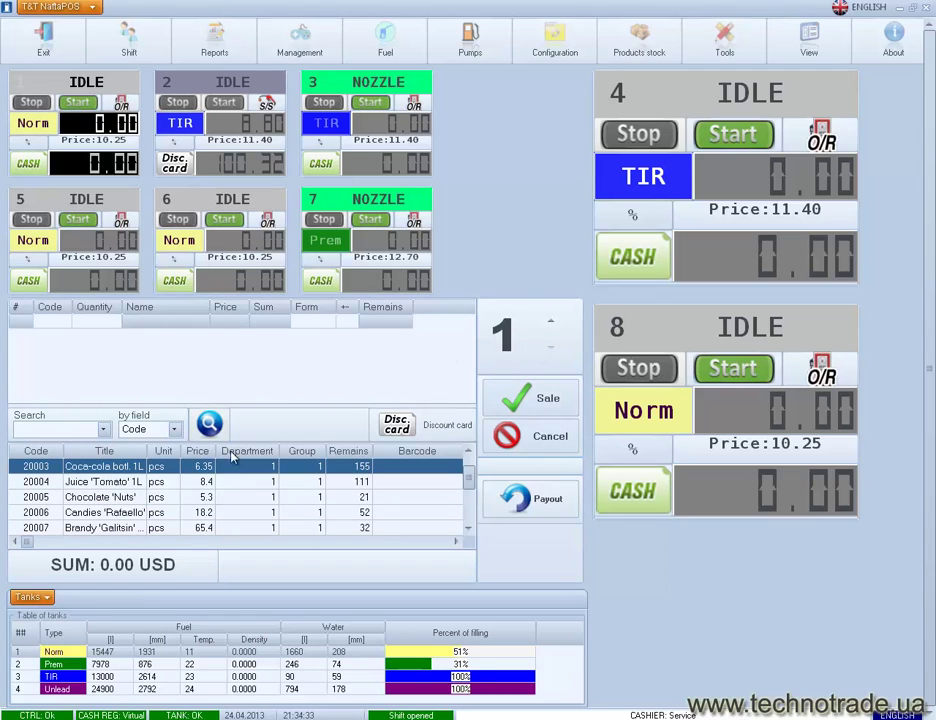
pyautogui.click(551, 322)
pyautogui.click(551, 322)
pyautogui.click(549, 347)
pyautogui.click(549, 347)
# Step: Enable the Discount option in the sales table's properties
pyautogui.rightClick(294, 353)
pyautogui.moveTo(313, 361)
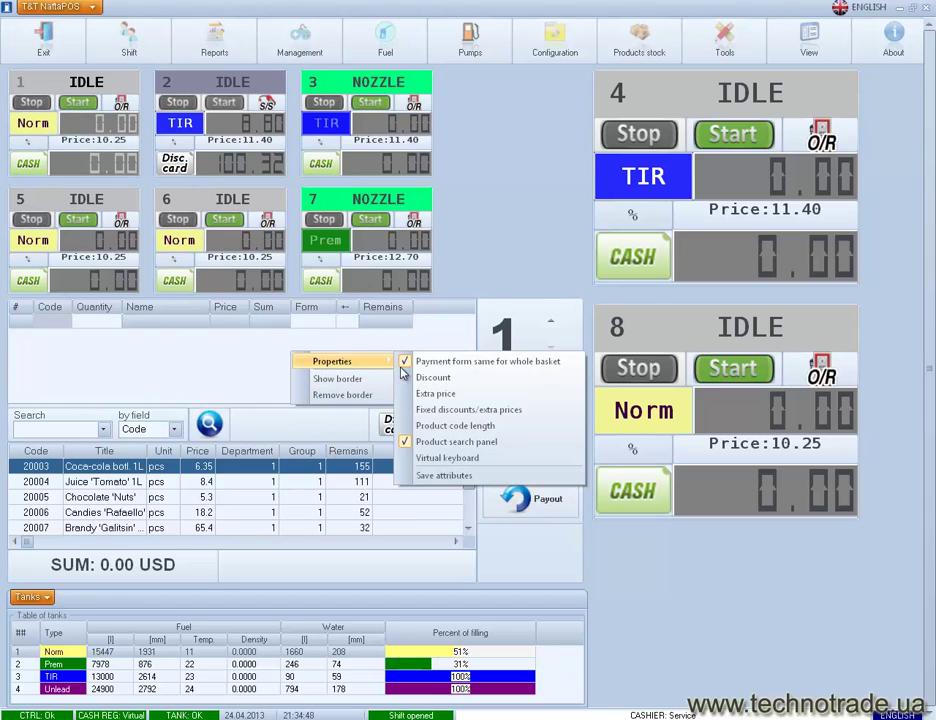
pyautogui.click(436, 379)
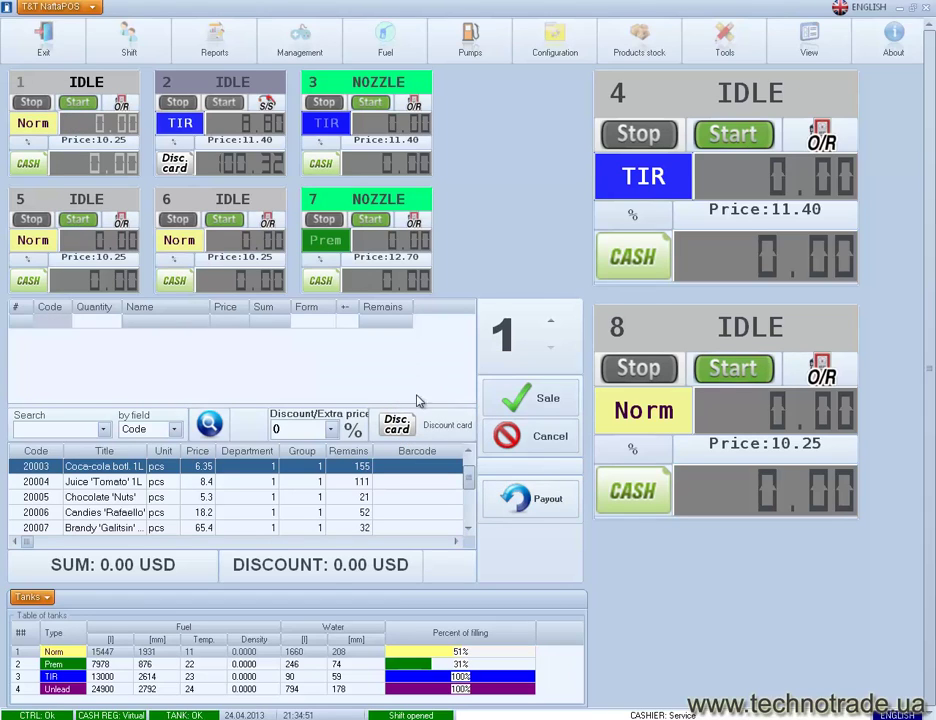
# Step: Add Juice 'Tomato' 1L to the sale and apply a discount of -5 % to it
pyautogui.doubleClick(92, 481)
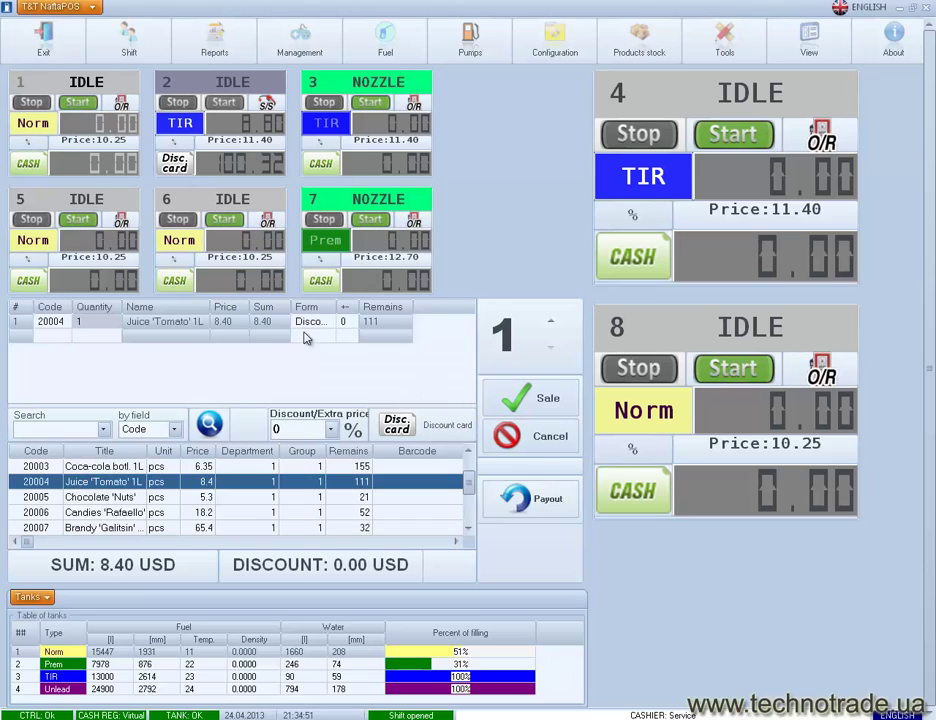
pyautogui.click(341, 322)
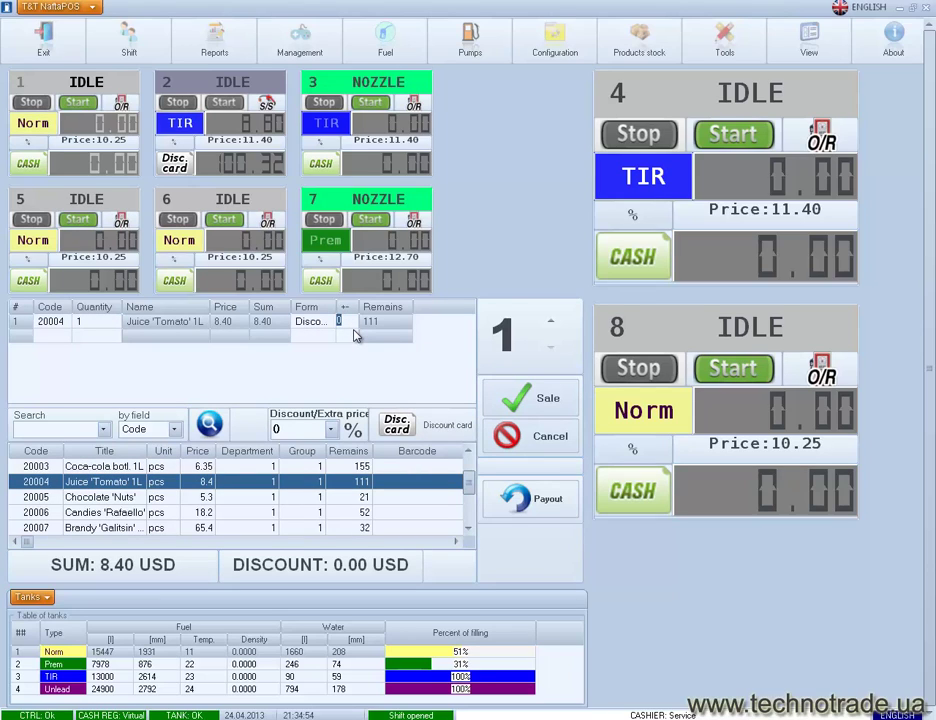
pyautogui.press('BackSpace')
pyautogui.write('-')
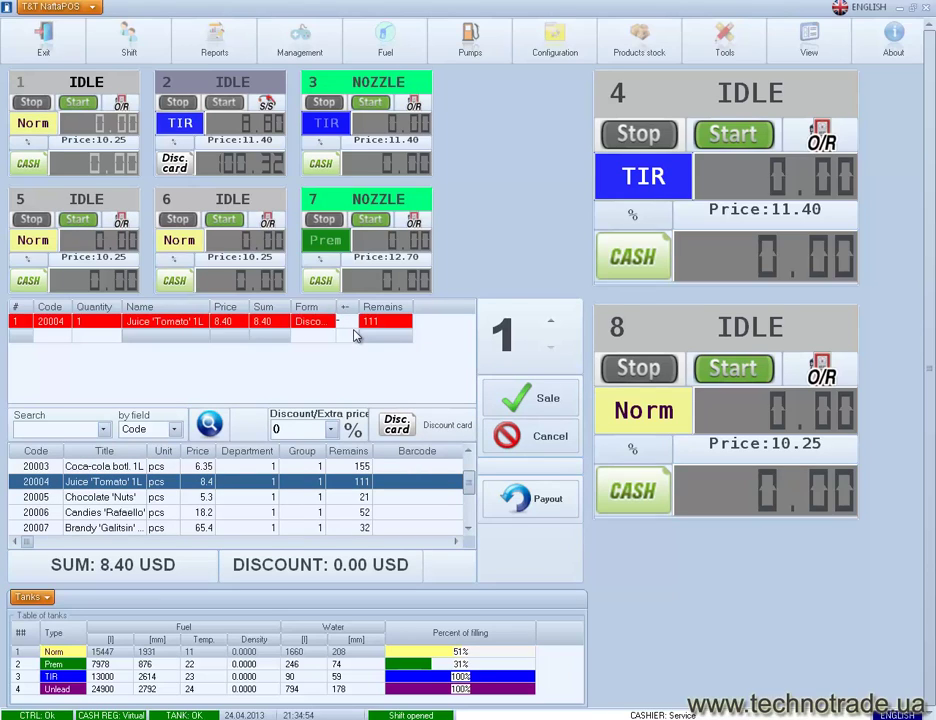
pyautogui.write('5')
pyautogui.press('Return')
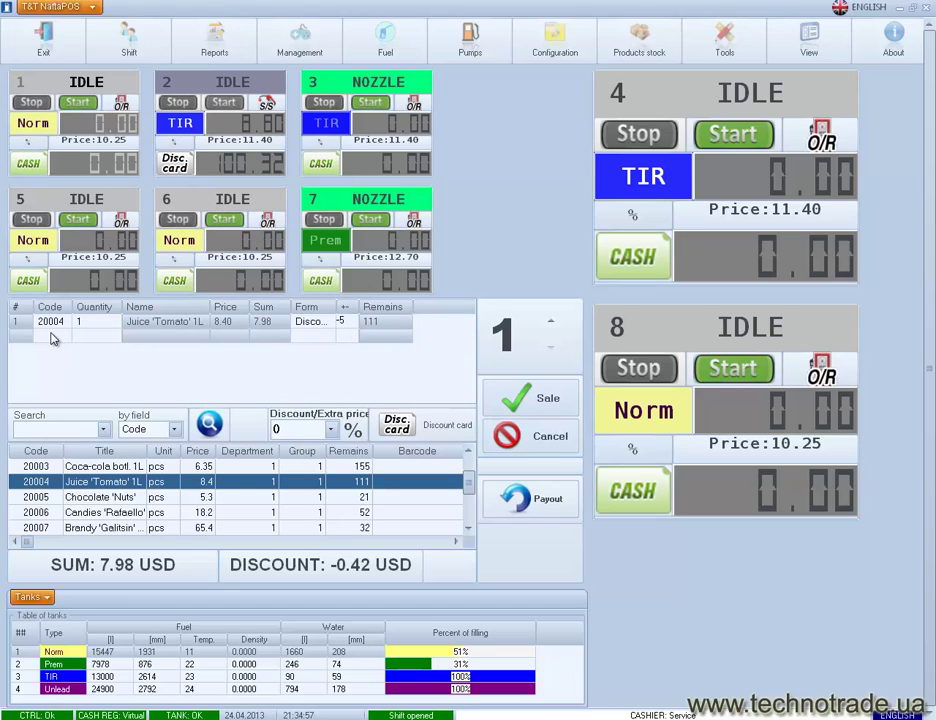
# Step: Carry out the discounted juice sale with 8 received and close the receipt
pyautogui.click(540, 400)
pyautogui.write('8')
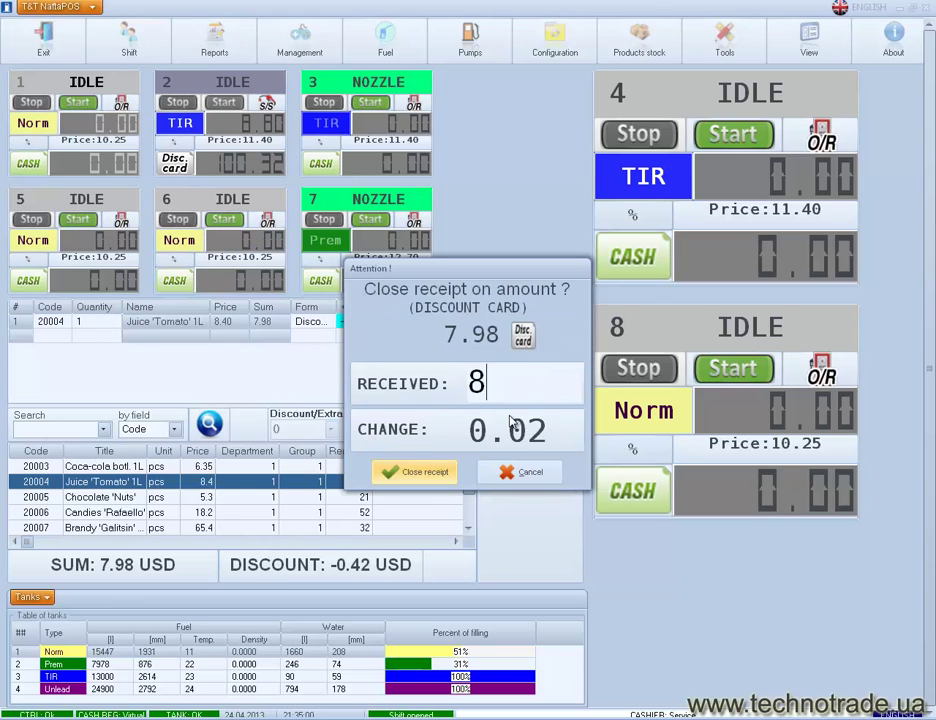
pyautogui.press('Return')
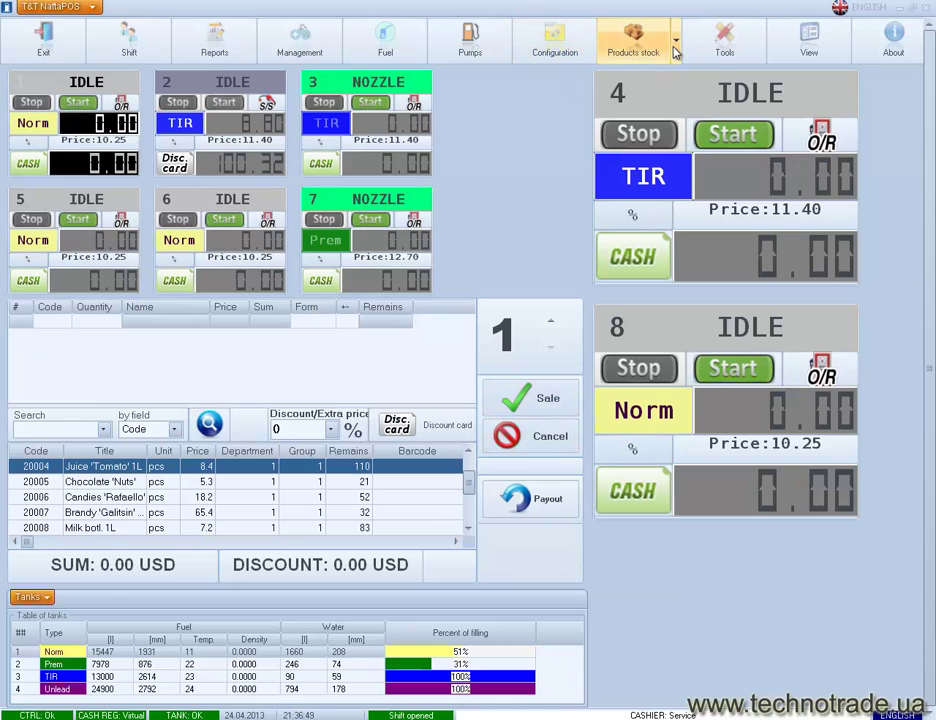
# Step: Receive 12 pieces of product 20001 through a product reception and accept the changes on stock
pyautogui.click(676, 45)
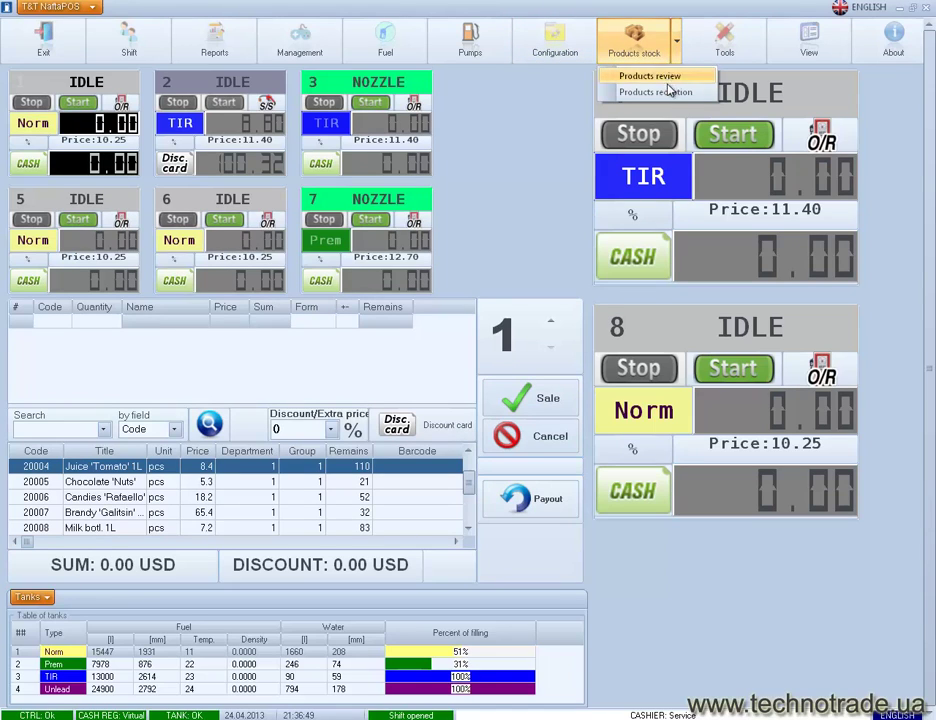
pyautogui.click(665, 95)
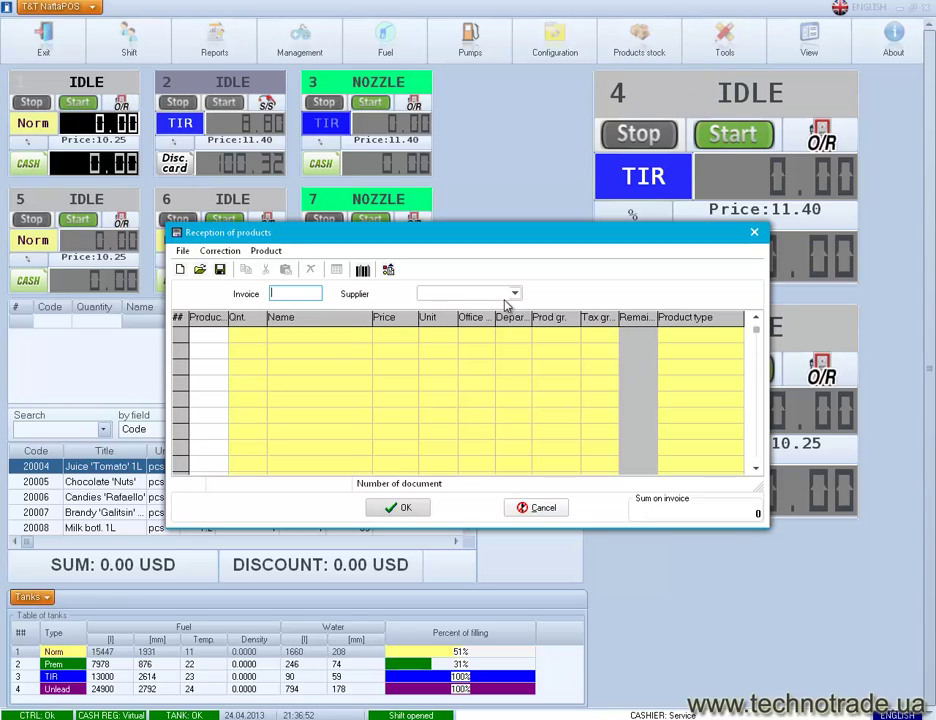
pyautogui.click(214, 336)
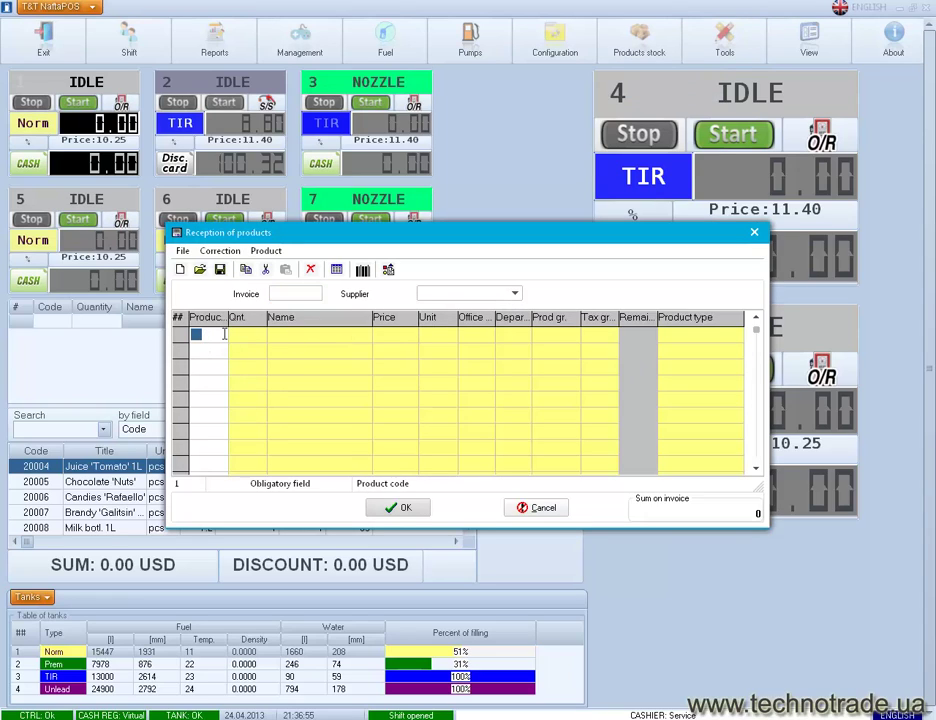
pyautogui.write('20001')
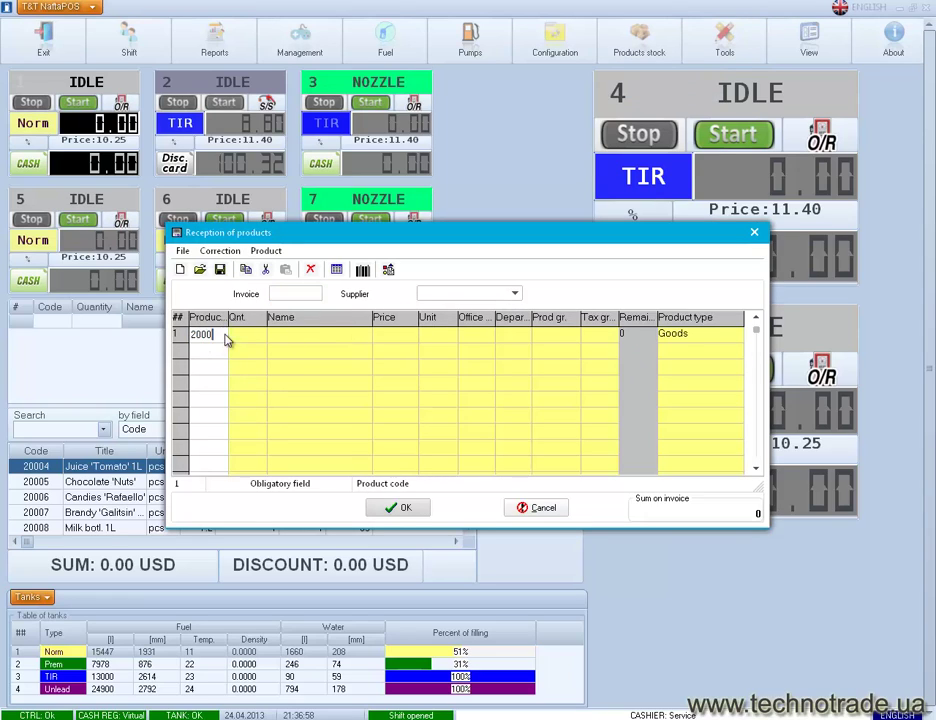
pyautogui.press('Return')
pyautogui.click(246, 338)
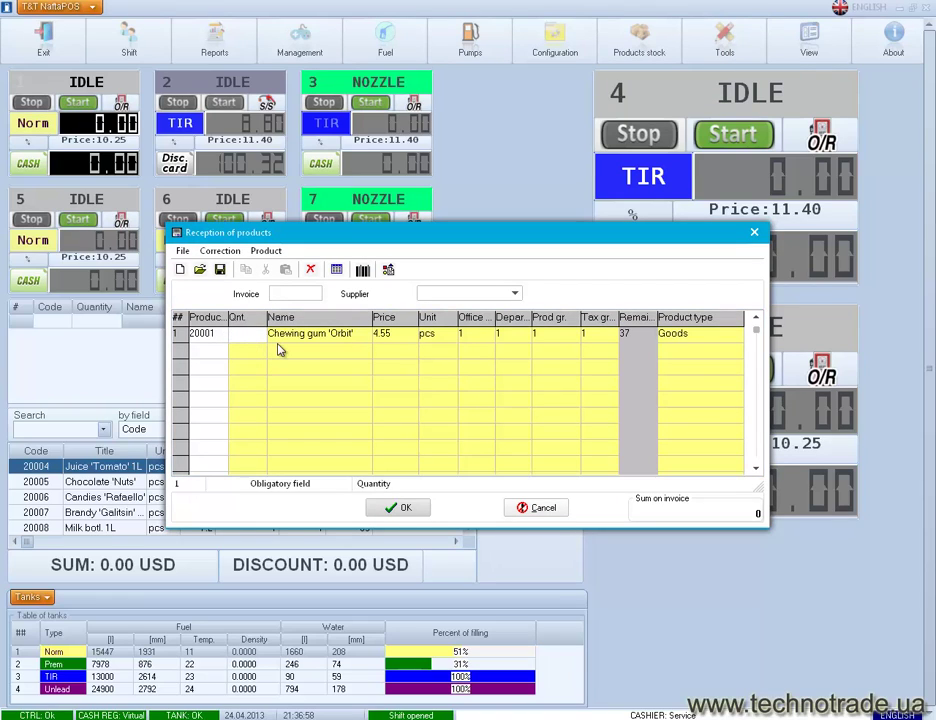
pyautogui.write('12')
pyautogui.click(395, 508)
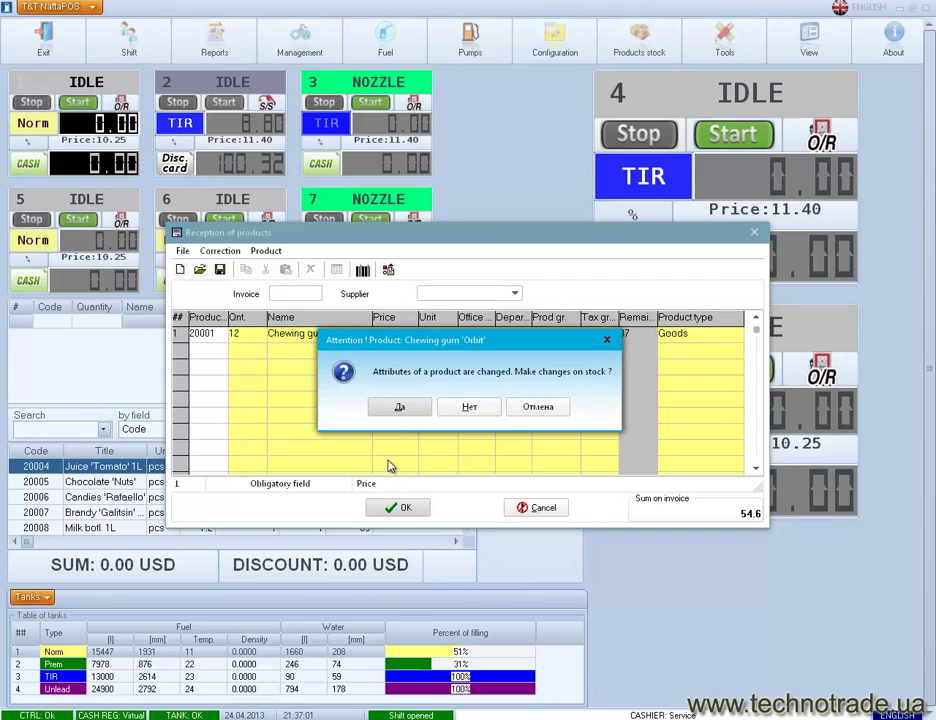
pyautogui.click(404, 412)
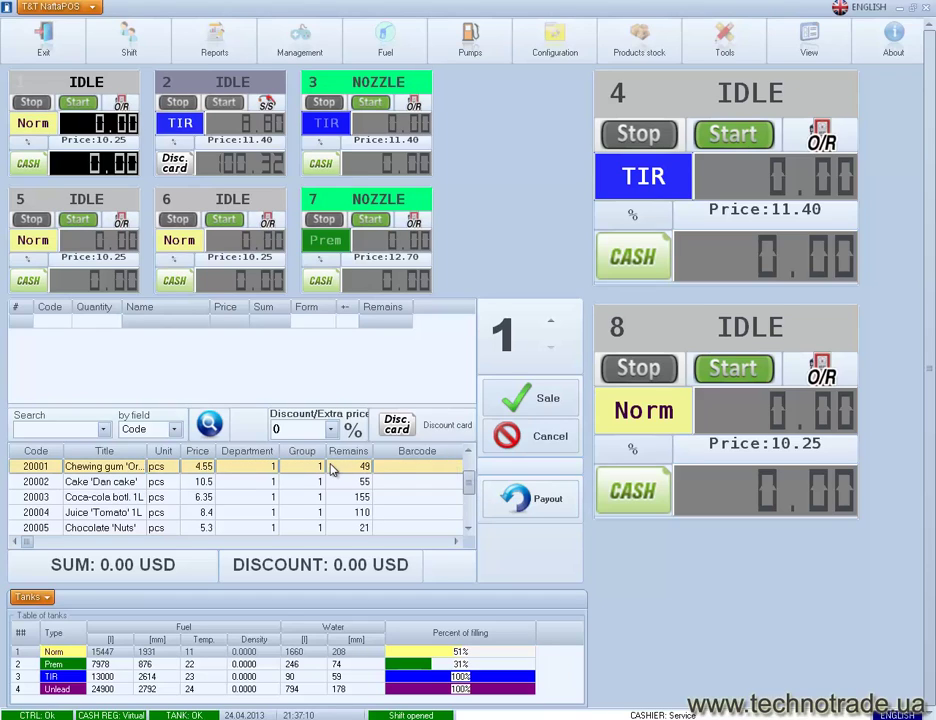
# Step: Review the products stock with its search field options and add Chewing gum 'Orbit' to the sale
pyautogui.click(676, 50)
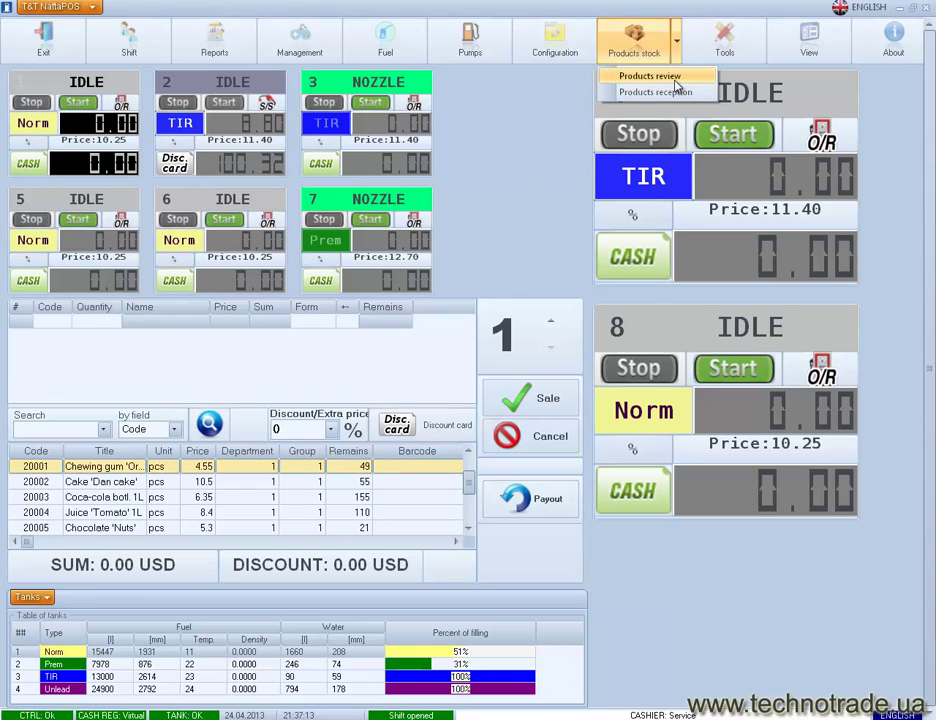
pyautogui.click(677, 78)
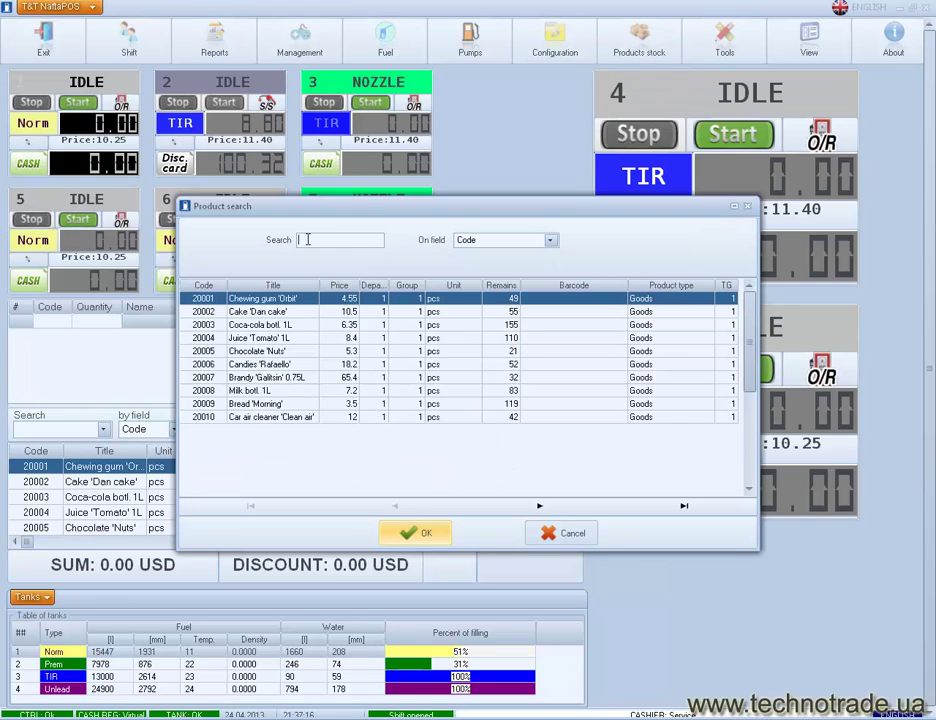
pyautogui.click(550, 241)
pyautogui.click(551, 241)
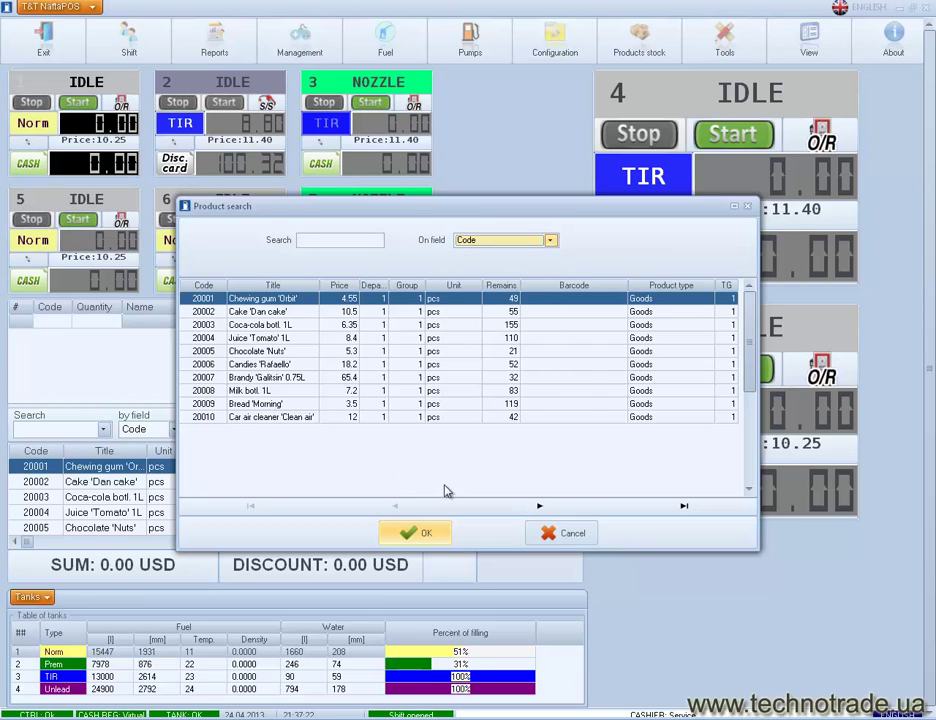
pyautogui.click(414, 532)
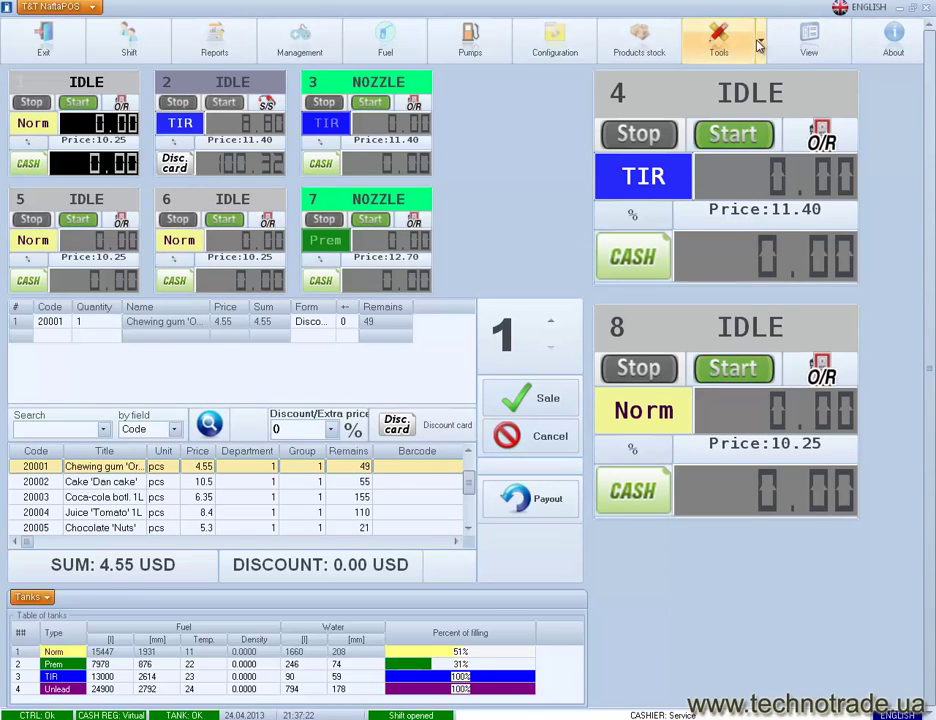
# Step: Open the sales review and look through the list of the shift's sales
pyautogui.click(760, 44)
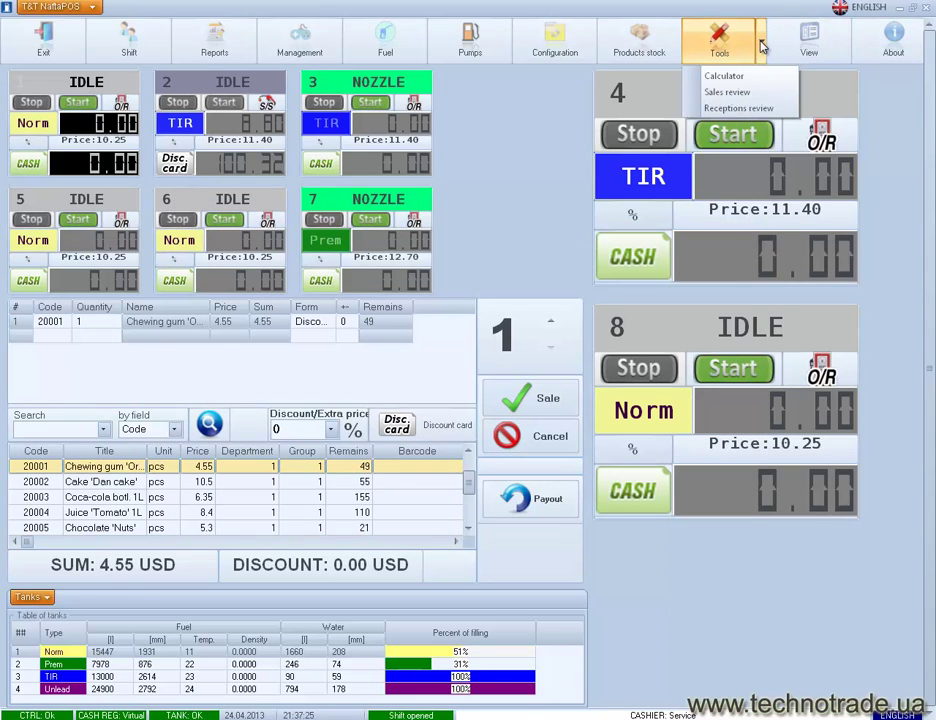
pyautogui.click(770, 95)
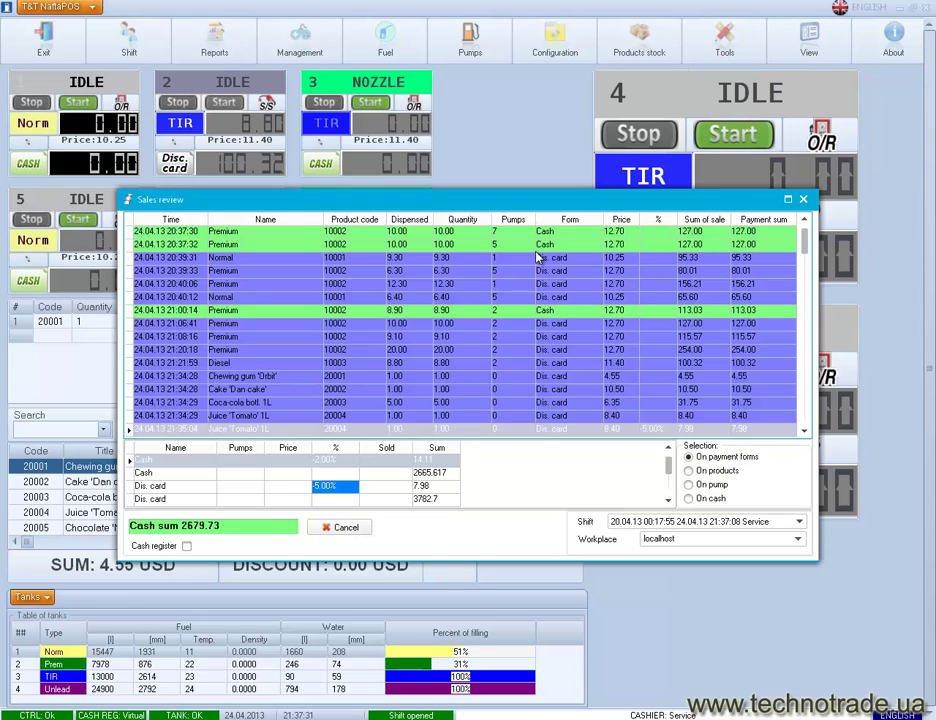
pyautogui.moveTo(805, 236); pyautogui.dragTo(812, 362)
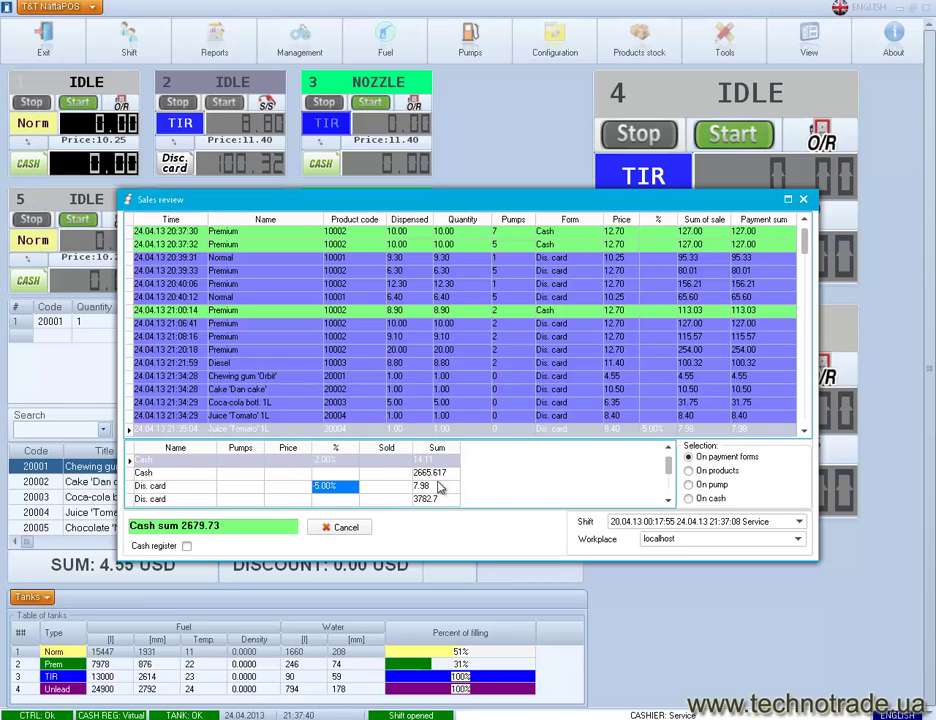
pyautogui.scroll(1, 670, 478)
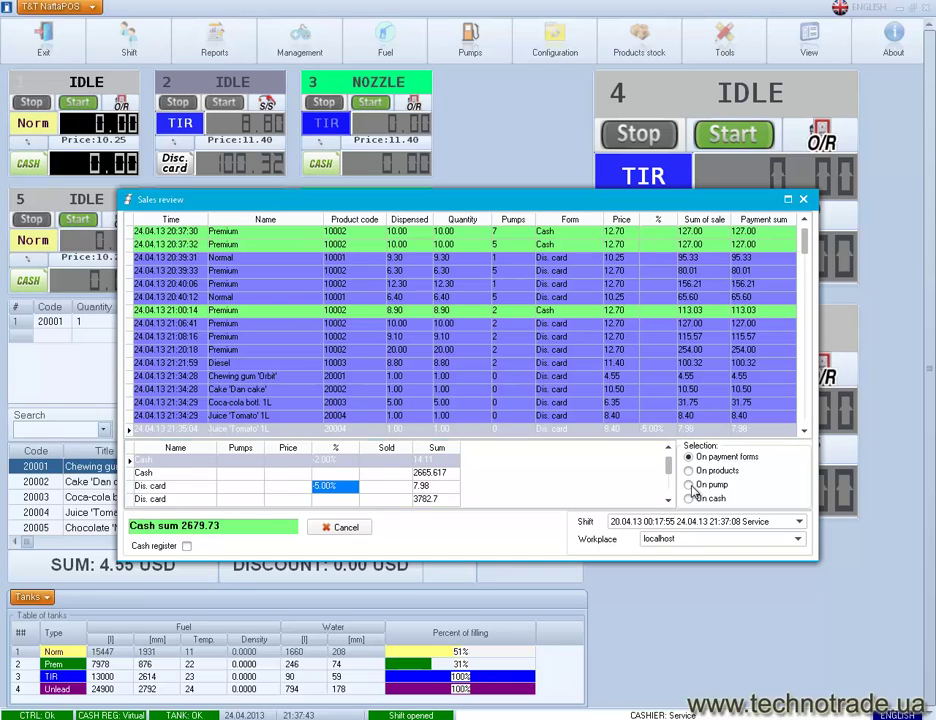
# Step: View the sales summary by pump, by products and by cash, check the available shifts, and close the review
pyautogui.click(689, 485)
pyautogui.click(689, 471)
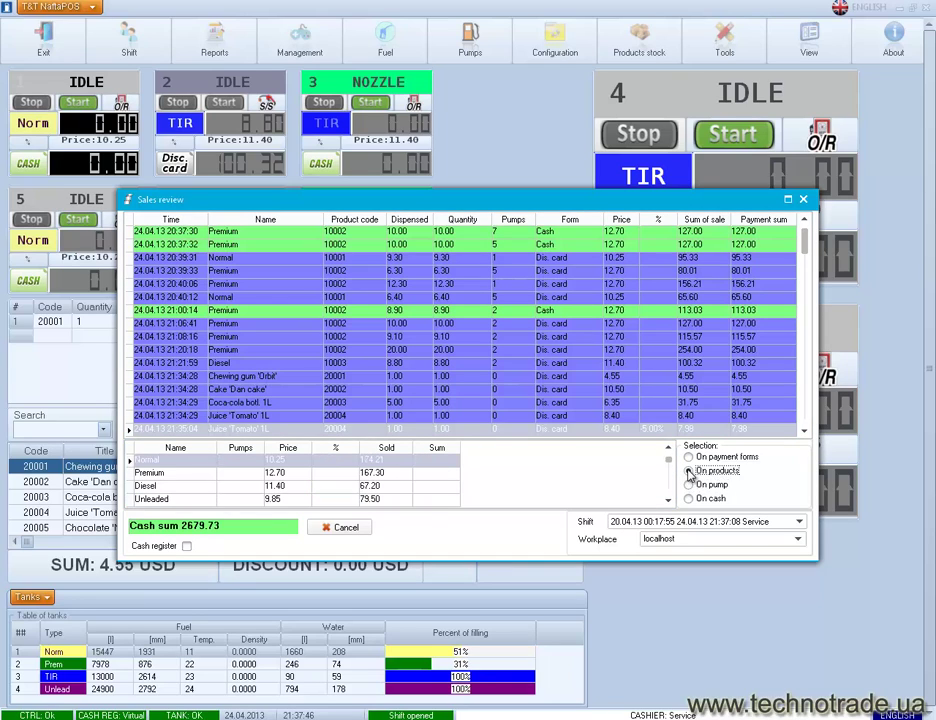
pyautogui.click(690, 498)
pyautogui.click(740, 522)
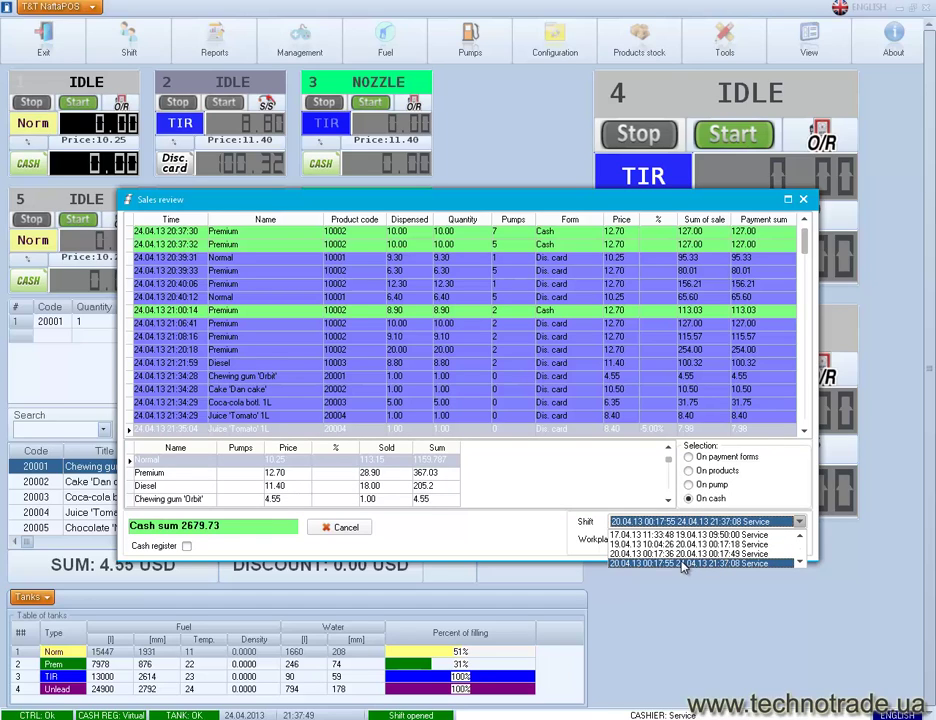
pyautogui.click(662, 524)
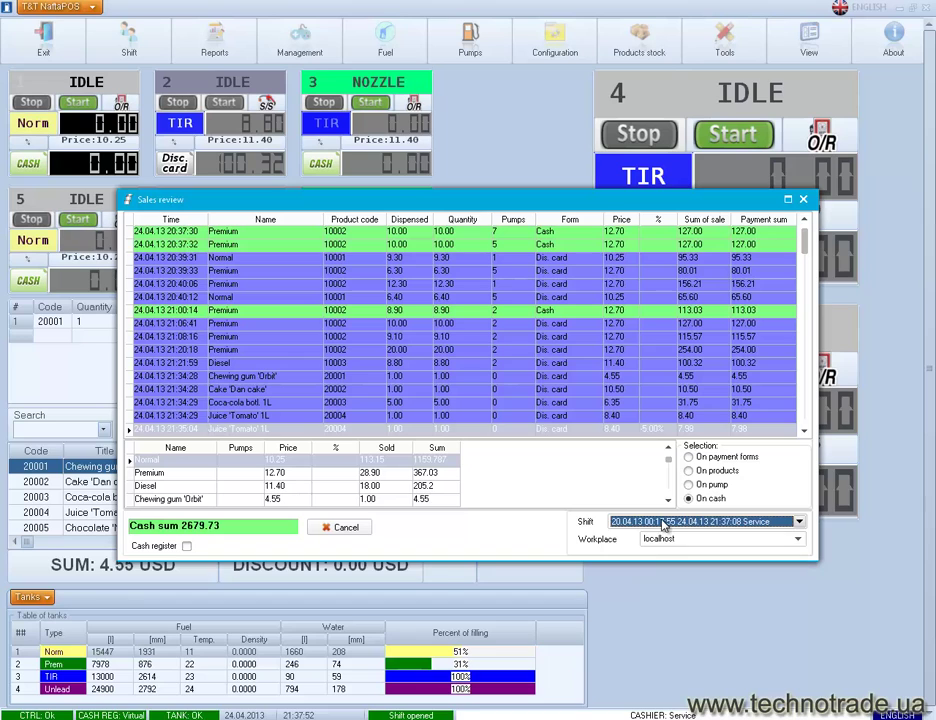
pyautogui.click(340, 527)
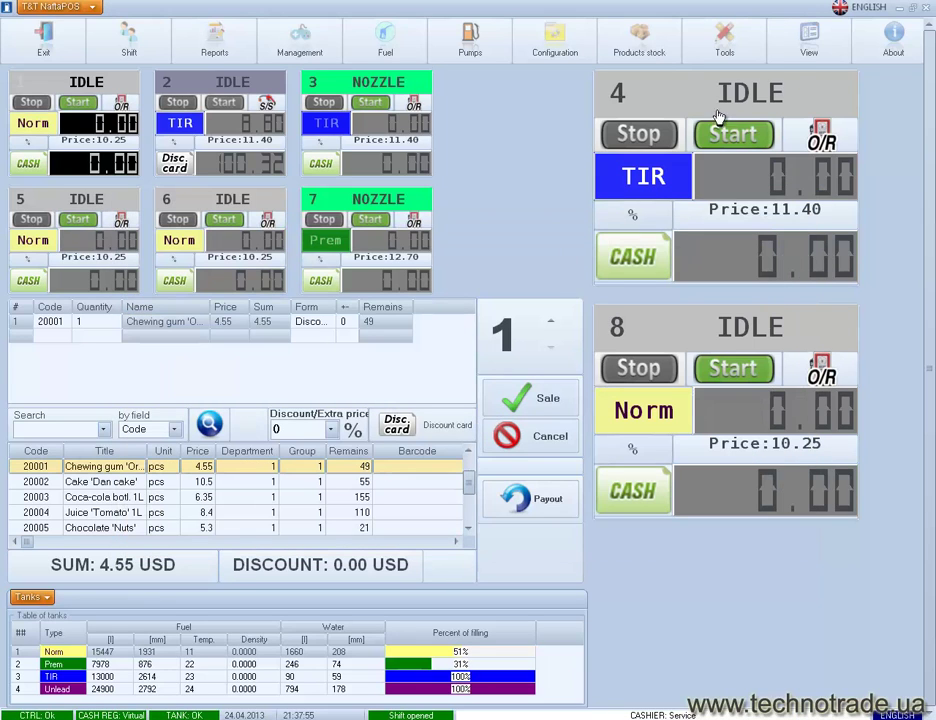
pyautogui.click(843, 48)
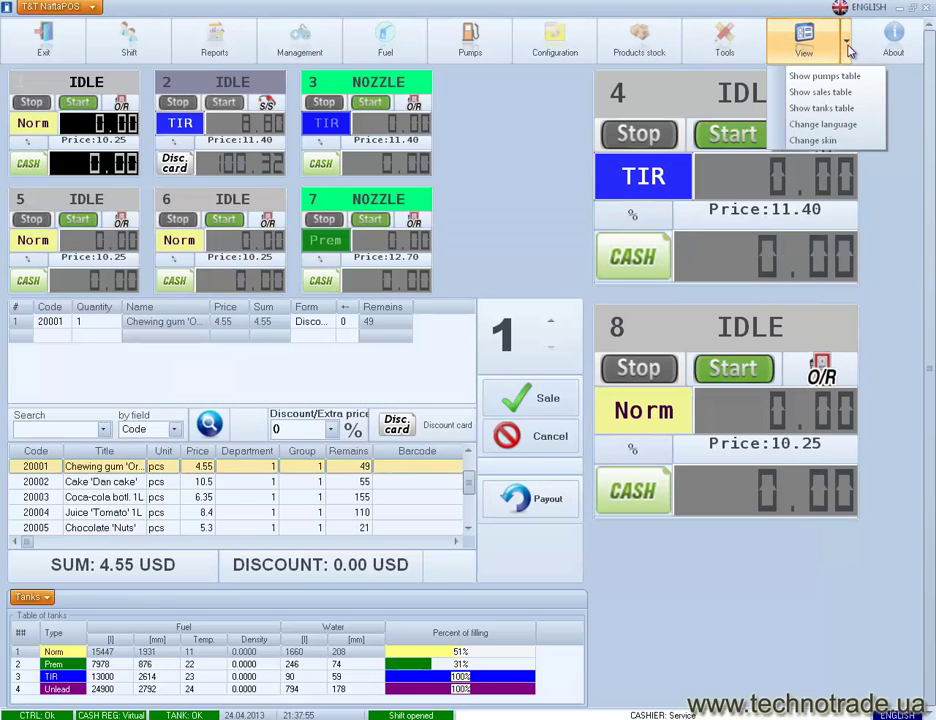
pyautogui.click(740, 40)
pyautogui.click(760, 60)
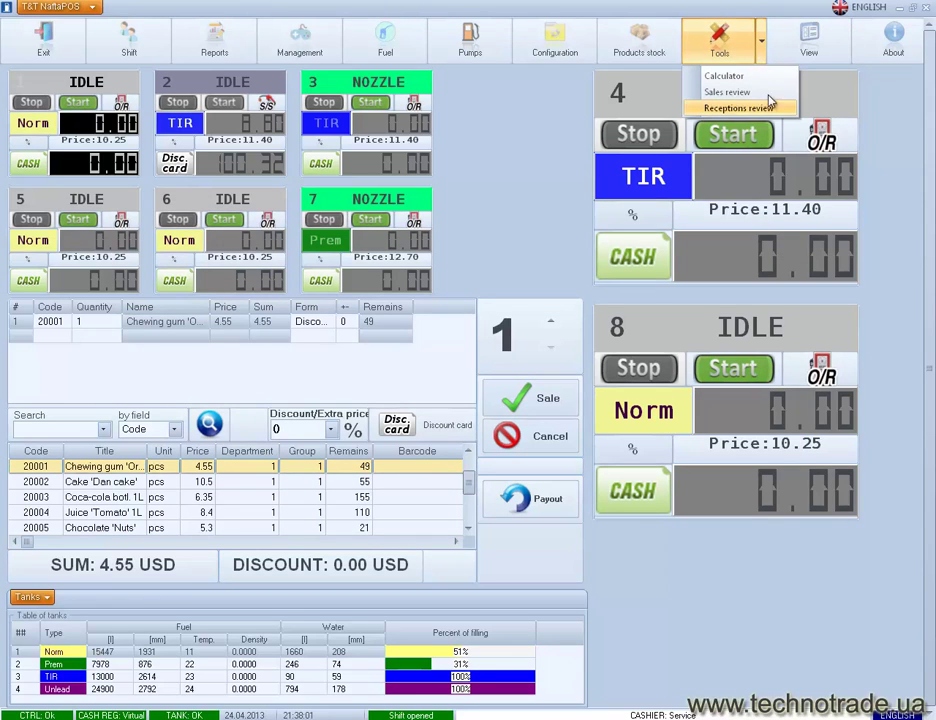
# Step: Open the skin selection and accept the Office2010 Blue skin
pyautogui.click(848, 62)
pyautogui.click(846, 58)
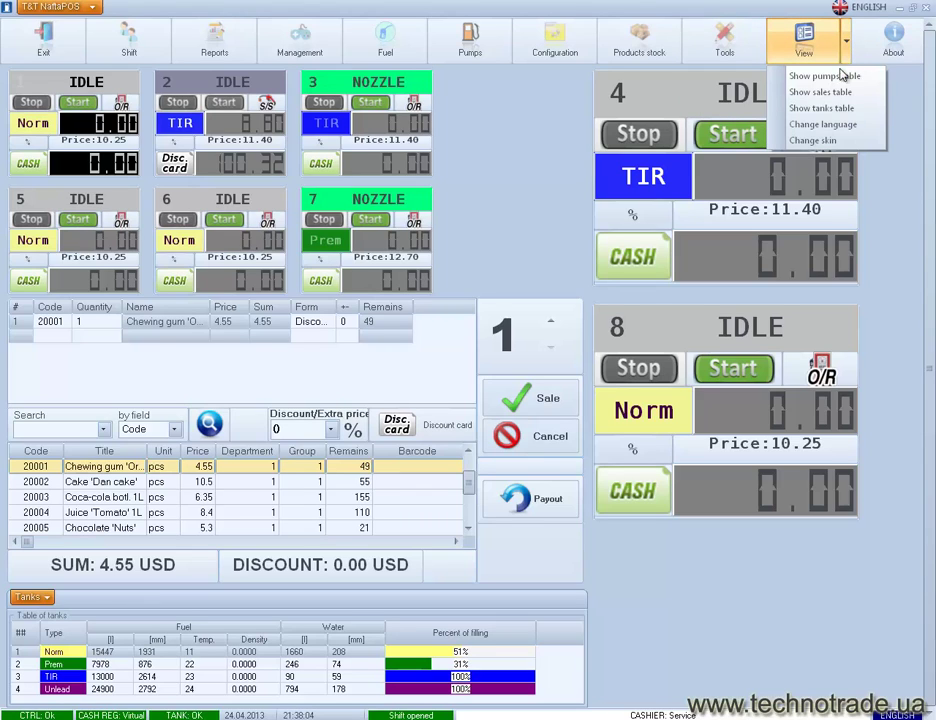
pyautogui.click(830, 141)
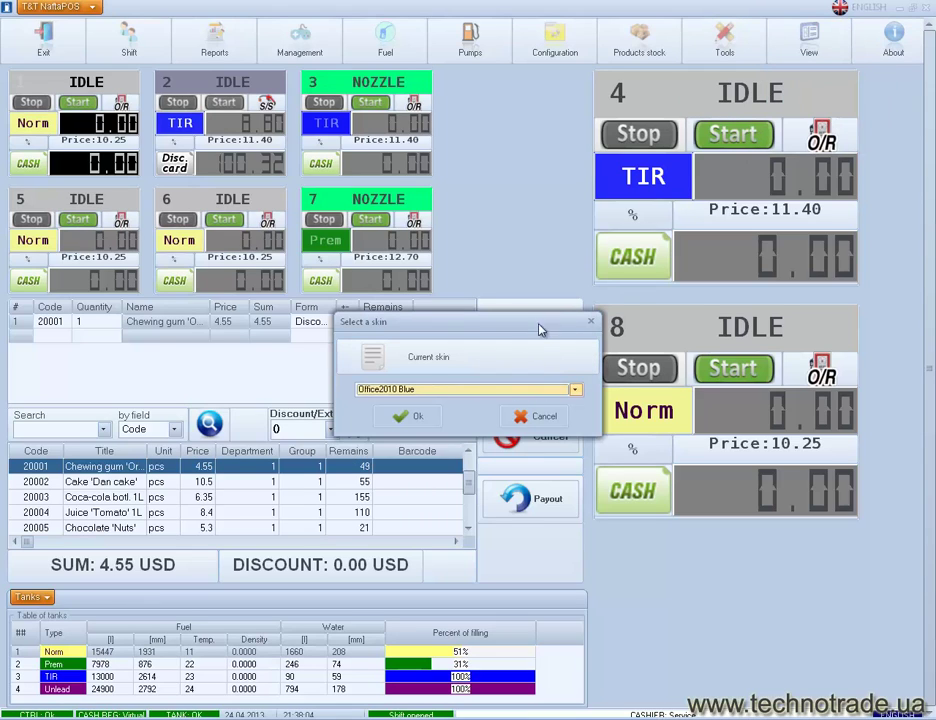
pyautogui.click(416, 415)
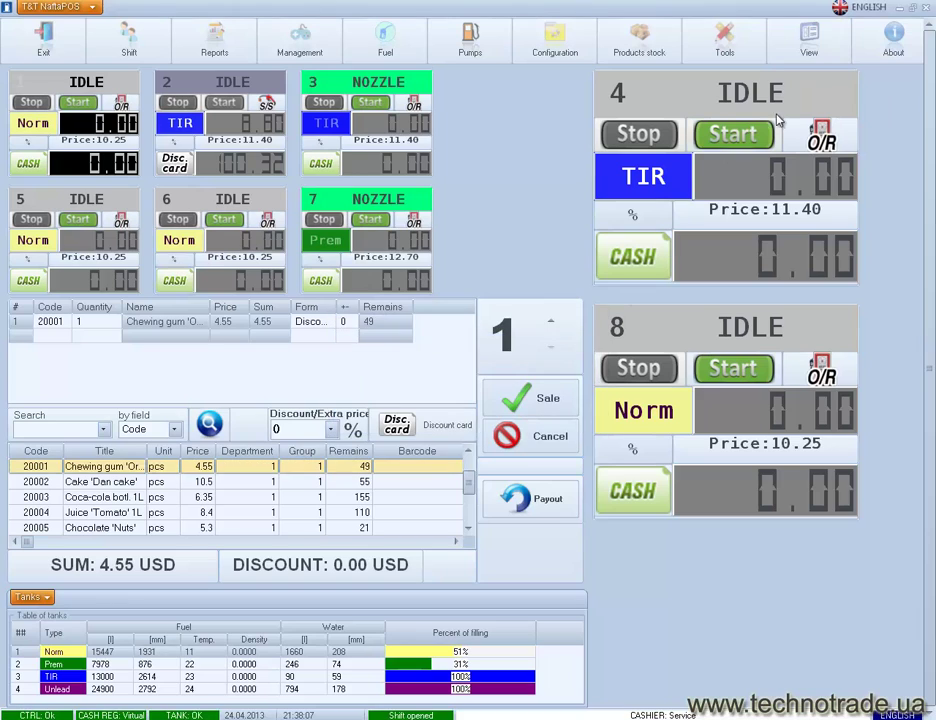
# Step: Open the language selection, view the available languages, and accept English
pyautogui.click(845, 56)
pyautogui.click(830, 121)
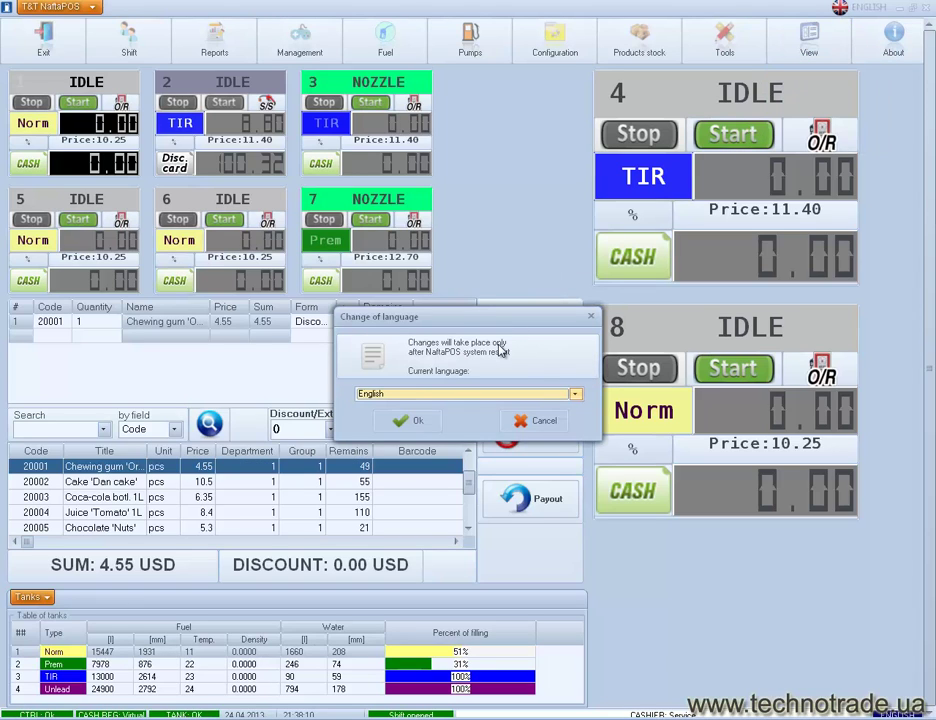
pyautogui.click(468, 395)
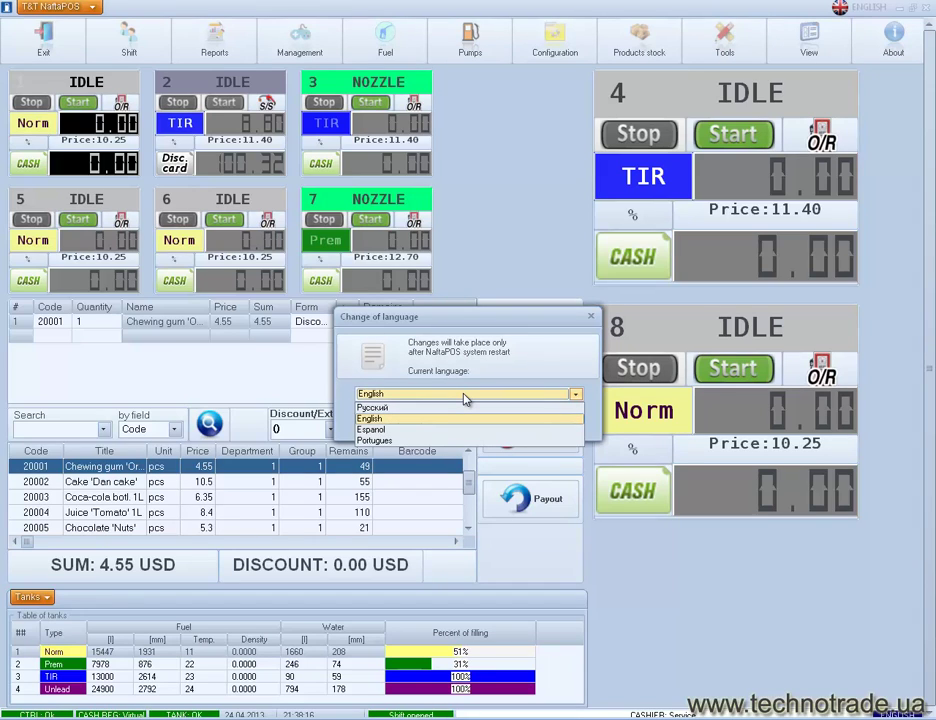
pyautogui.click(464, 397)
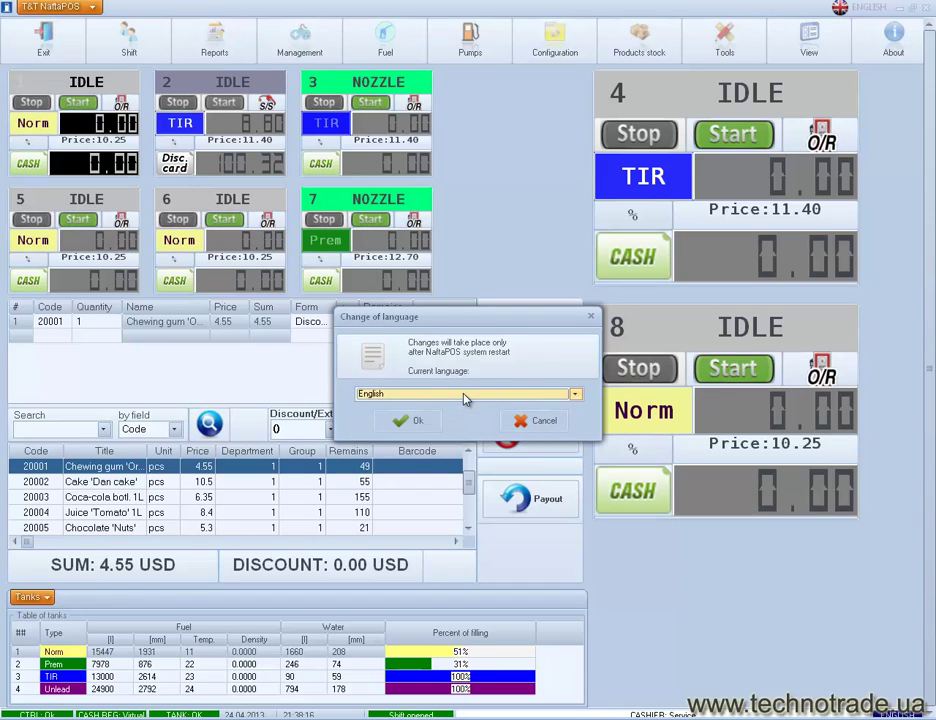
pyautogui.click(418, 421)
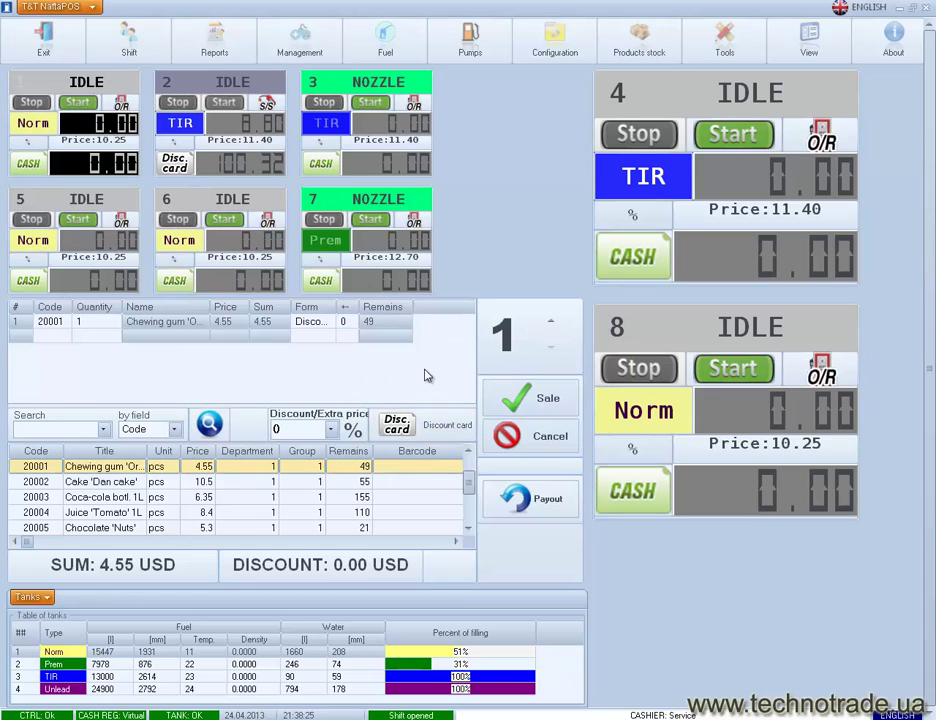
# Step: Switch to the ereport reports, choose the Sales of fuel report for fuel, and select shifts 2 to 4
pyautogui.click(226, 44)
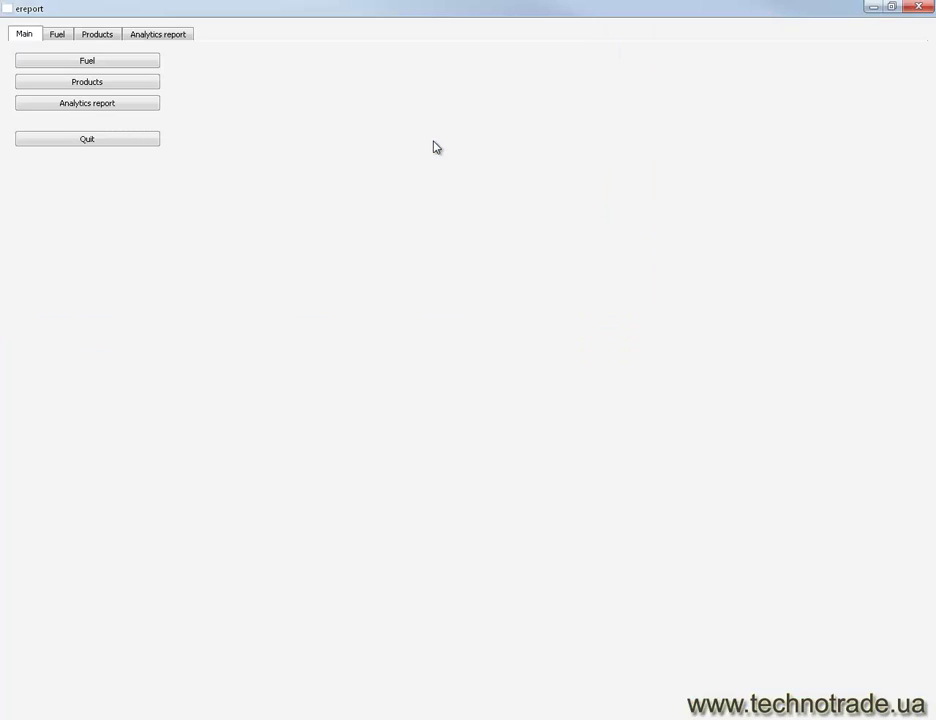
pyautogui.click(60, 40)
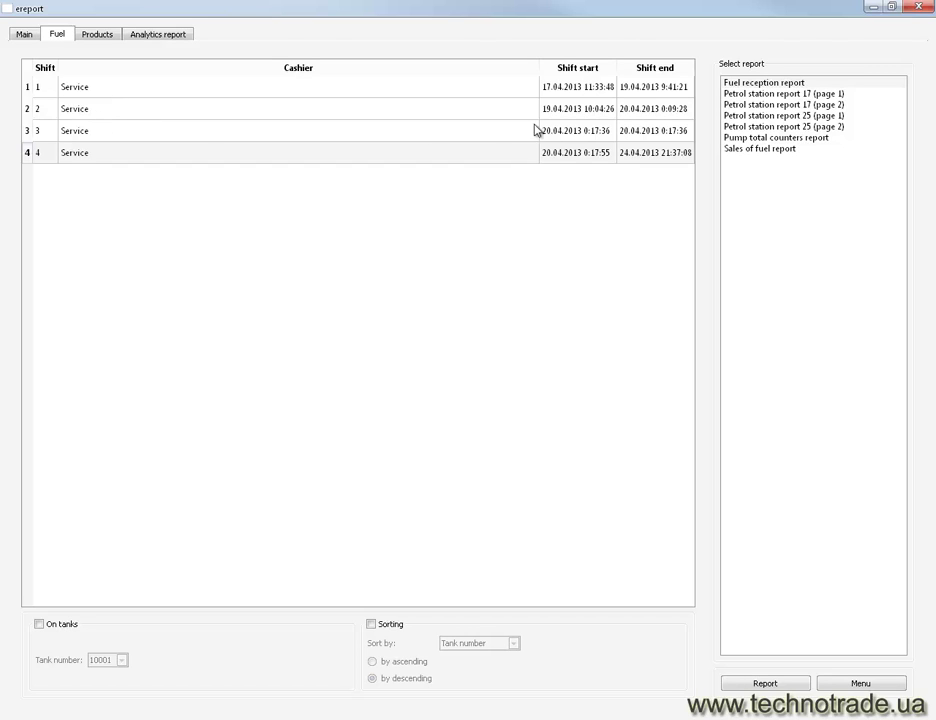
pyautogui.click(754, 150)
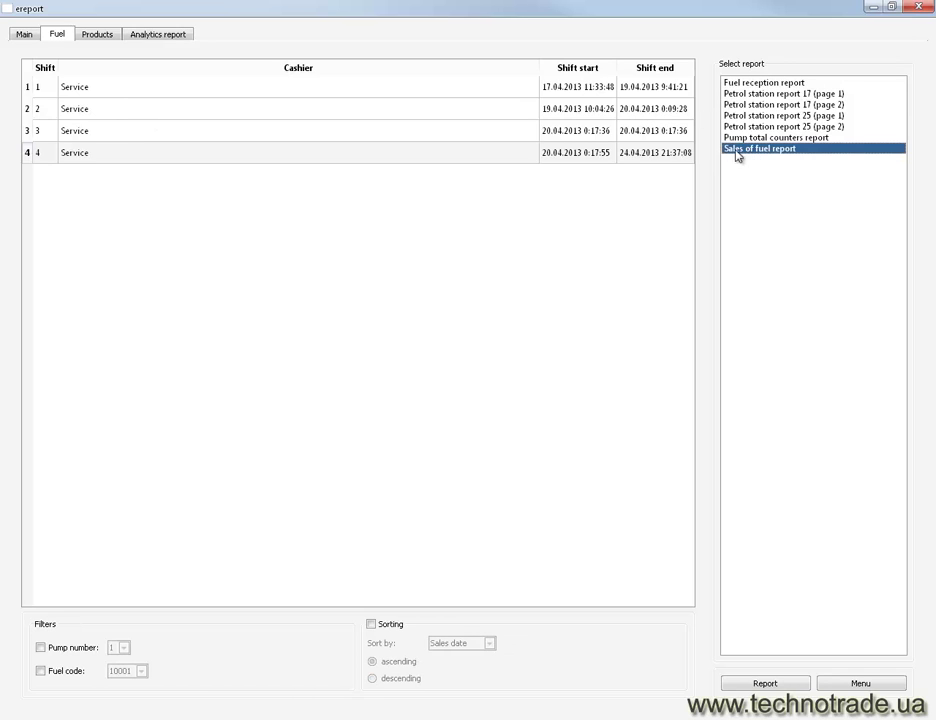
pyautogui.keyDown('shift'); pyautogui.click(259, 117); pyautogui.keyUp('shift')
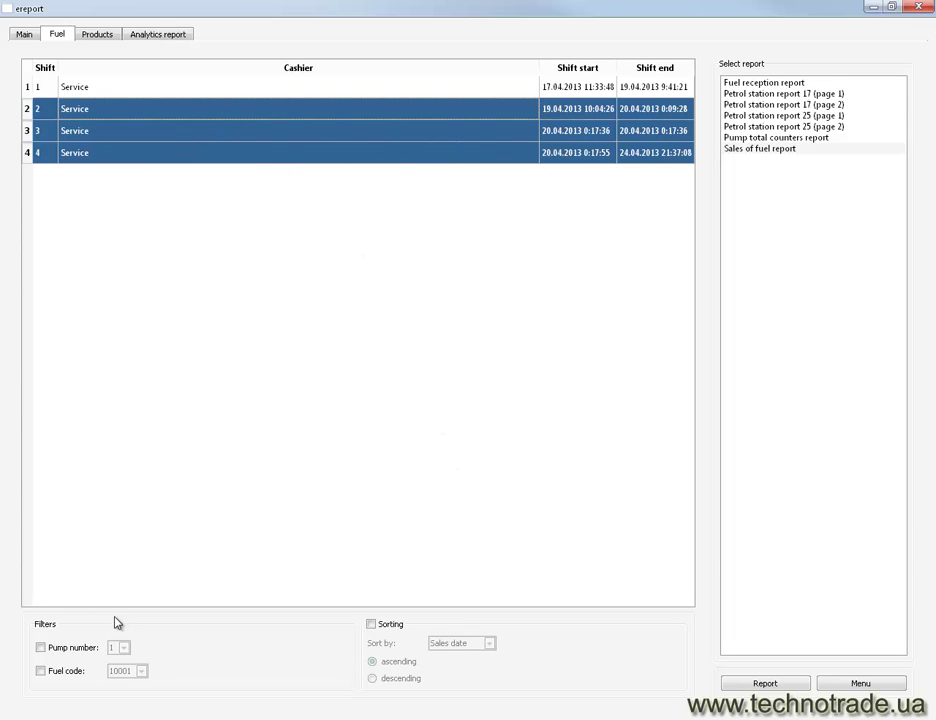
# Step: Filter the fuel sales report by pump number 1 and fuel code 10001
pyautogui.click(40, 648)
pyautogui.click(125, 649)
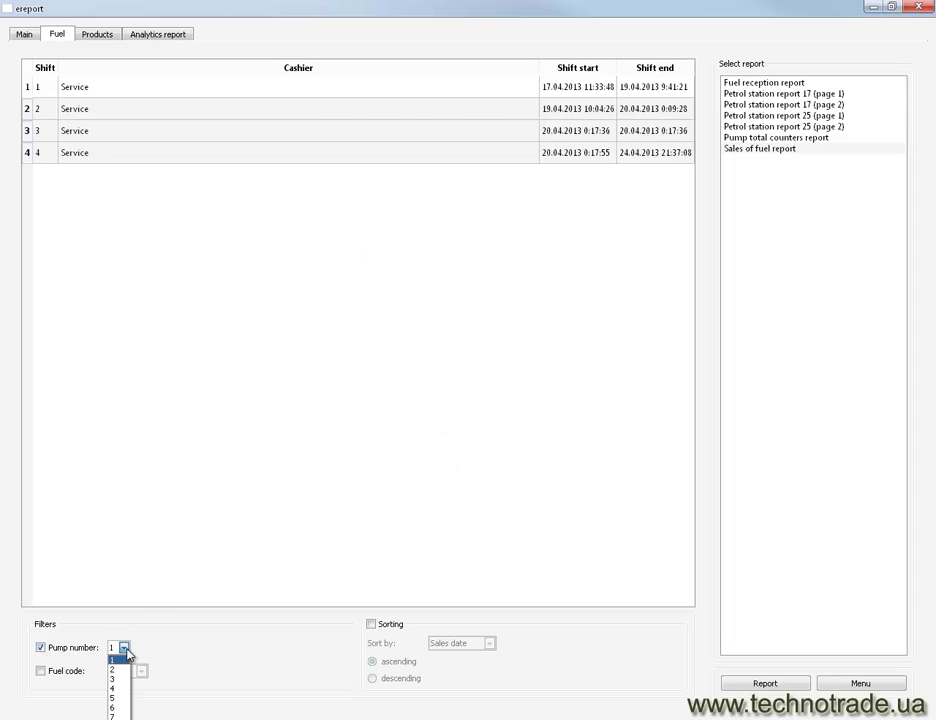
pyautogui.click(127, 651)
pyautogui.click(40, 671)
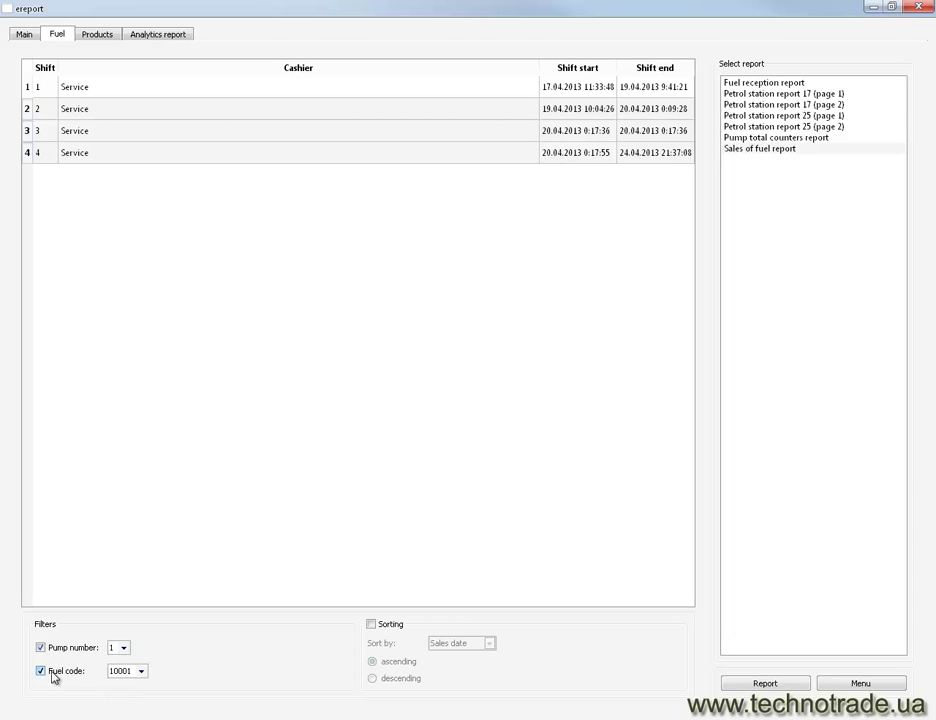
pyautogui.click(142, 671)
pyautogui.click(143, 671)
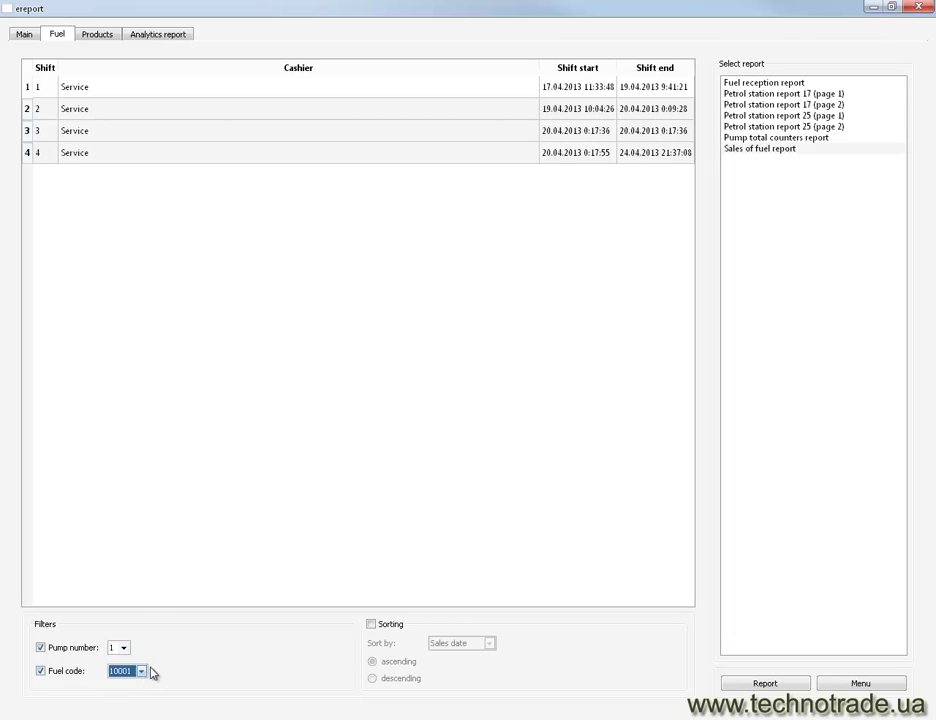
# Step: Sort the fuel sales report by sales date in ascending order, generate it, and enlarge the preview
pyautogui.click(392, 626)
pyautogui.click(490, 645)
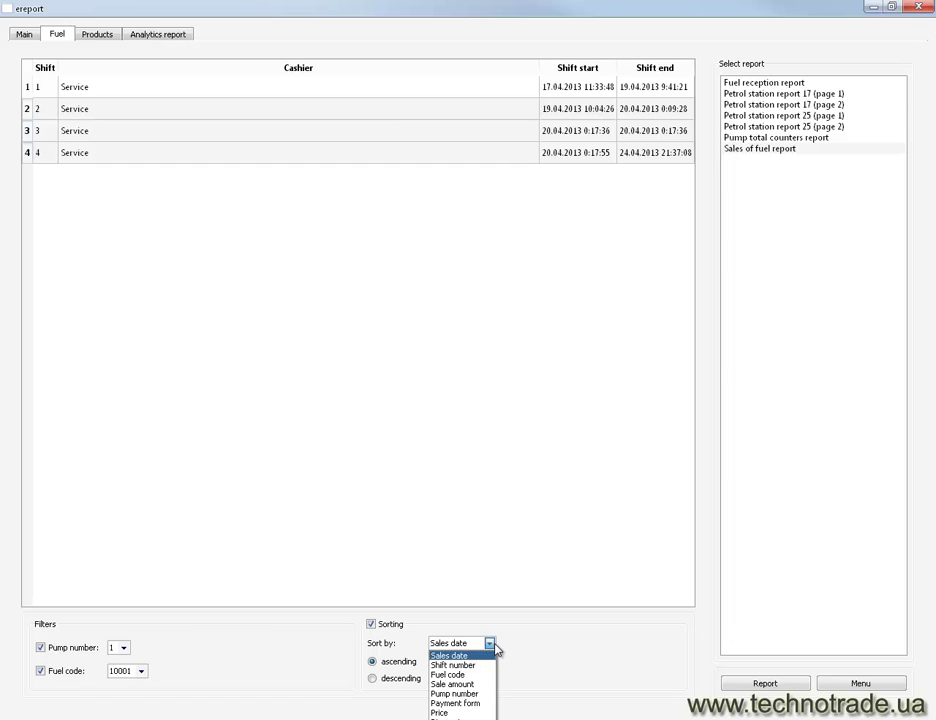
pyautogui.click(494, 646)
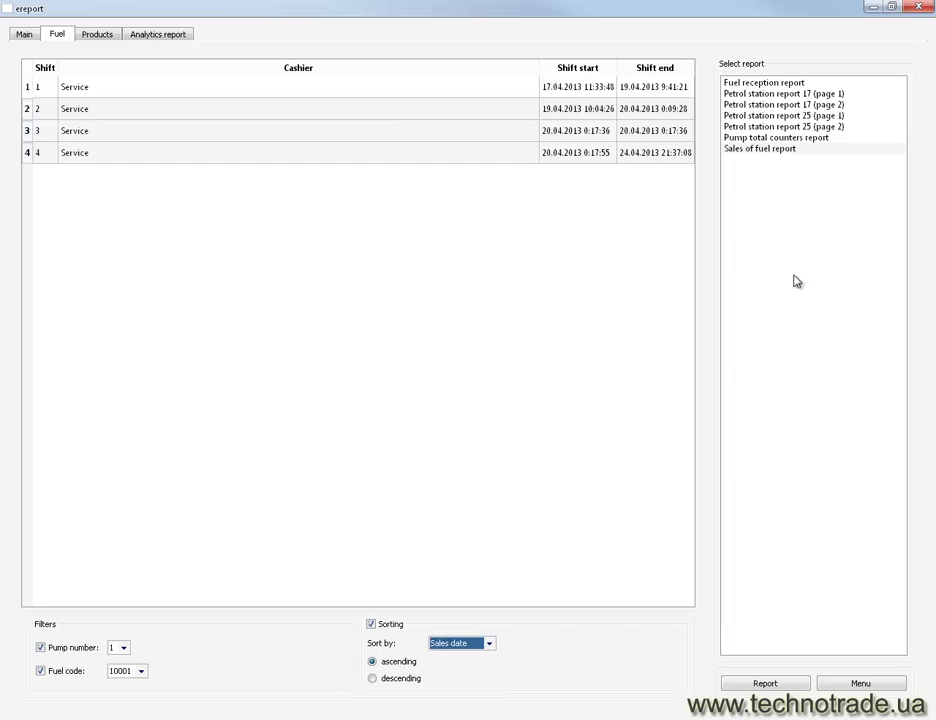
pyautogui.click(746, 684)
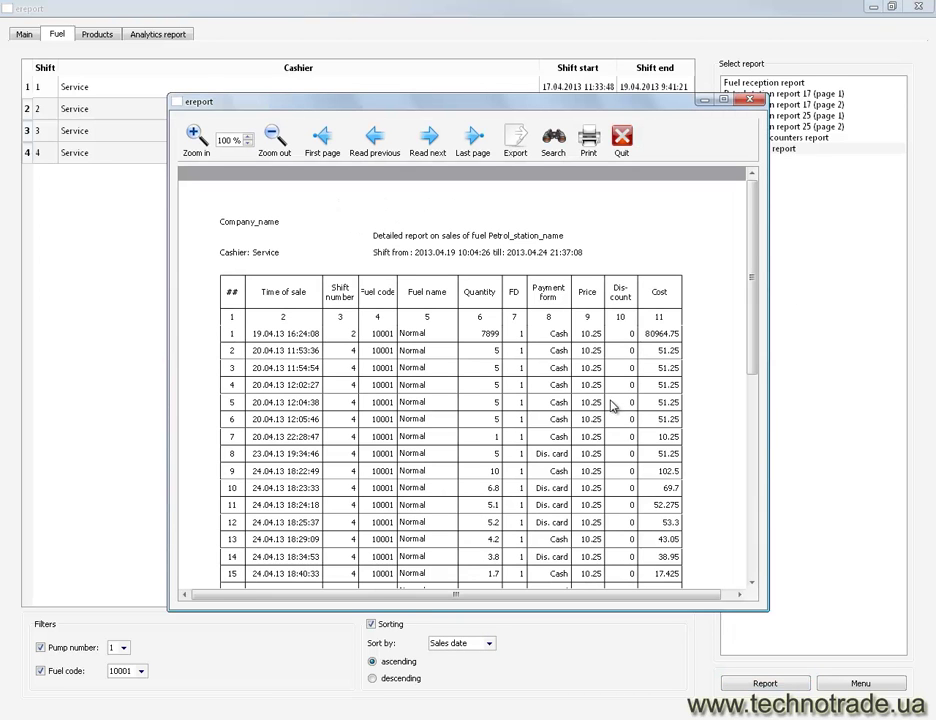
pyautogui.click(724, 100)
pyautogui.moveTo(926, 288)
pyautogui.mouseDown()
pyautogui.moveTo(926, 455)
pyautogui.moveTo(925, 286)
pyautogui.mouseUp()
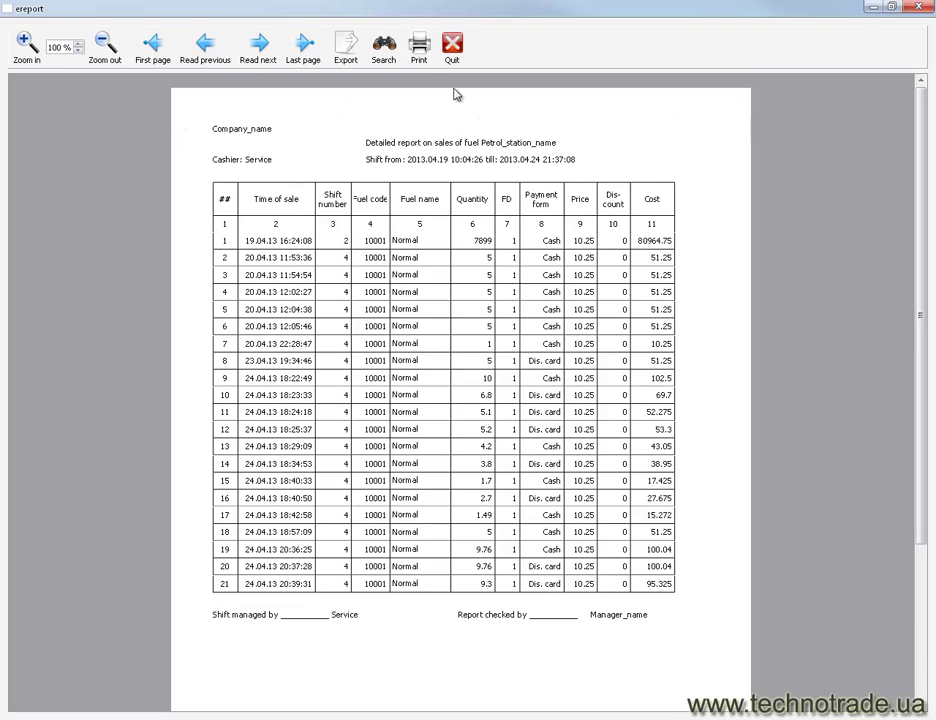
# Step: View the PDF export options for the report without saving a file, and close the report preview
pyautogui.click(345, 48)
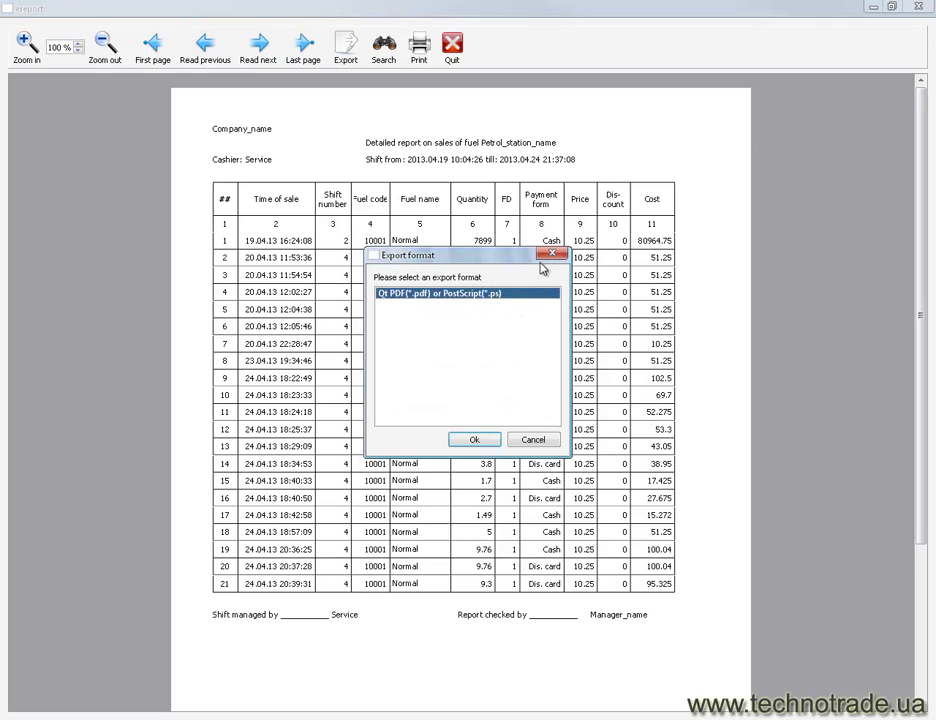
pyautogui.click(472, 439)
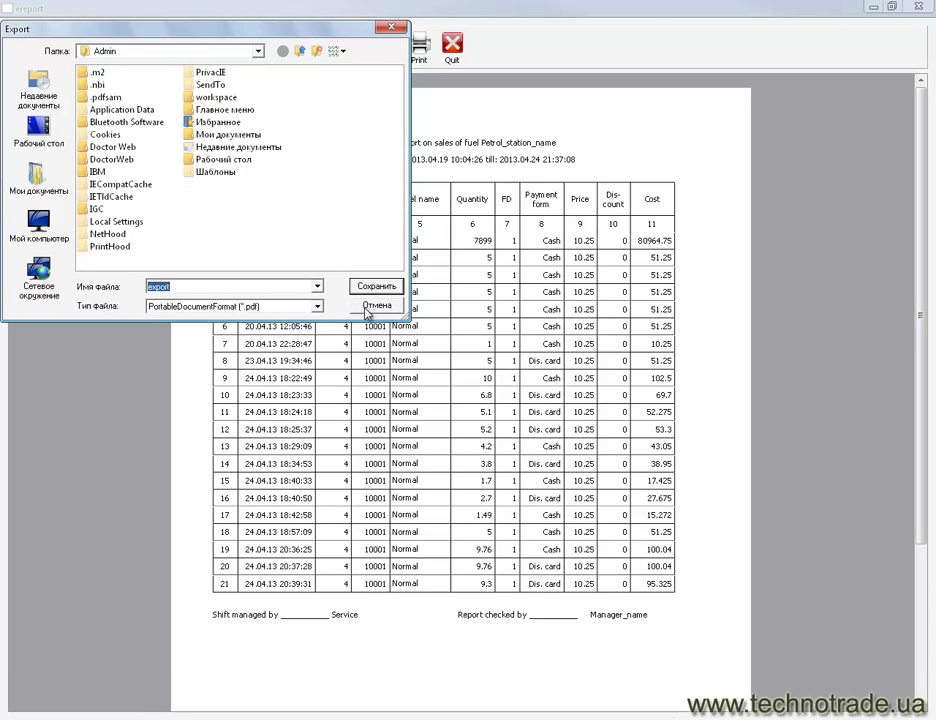
pyautogui.click(365, 312)
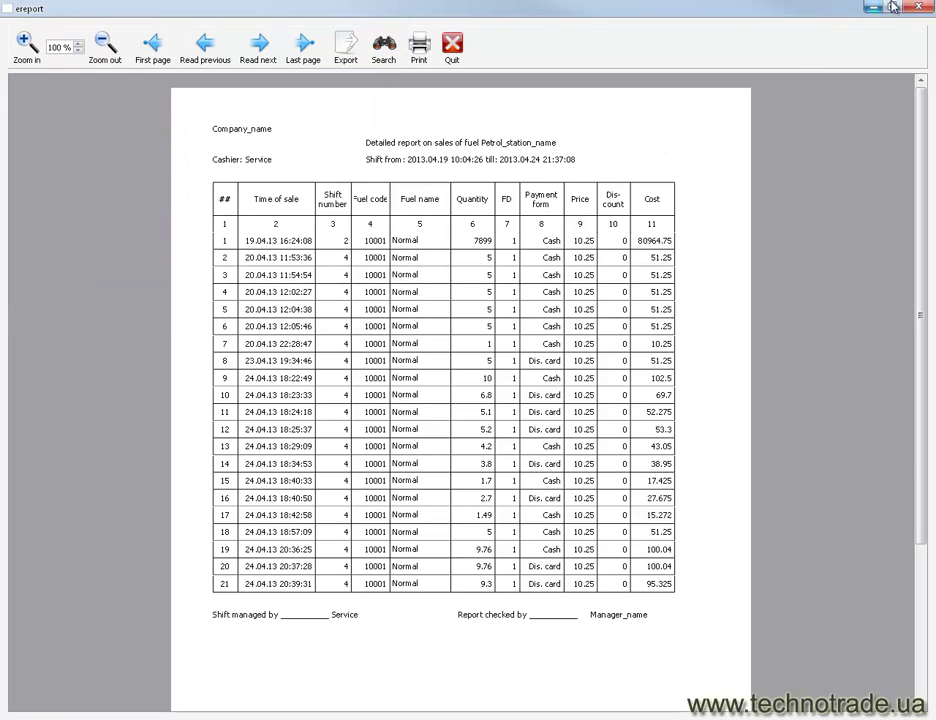
pyautogui.click(921, 9)
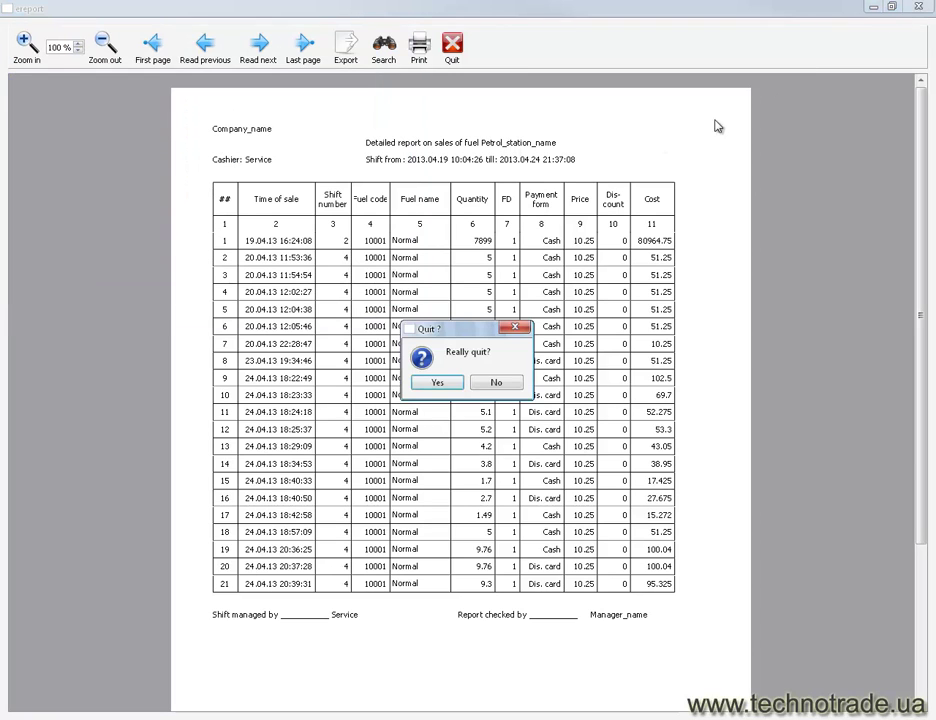
pyautogui.click(445, 404)
# Step: Generate the Product realization analytics report, view it enlarged, and close the ereport application to return to NaftaPOS
pyautogui.click(172, 34)
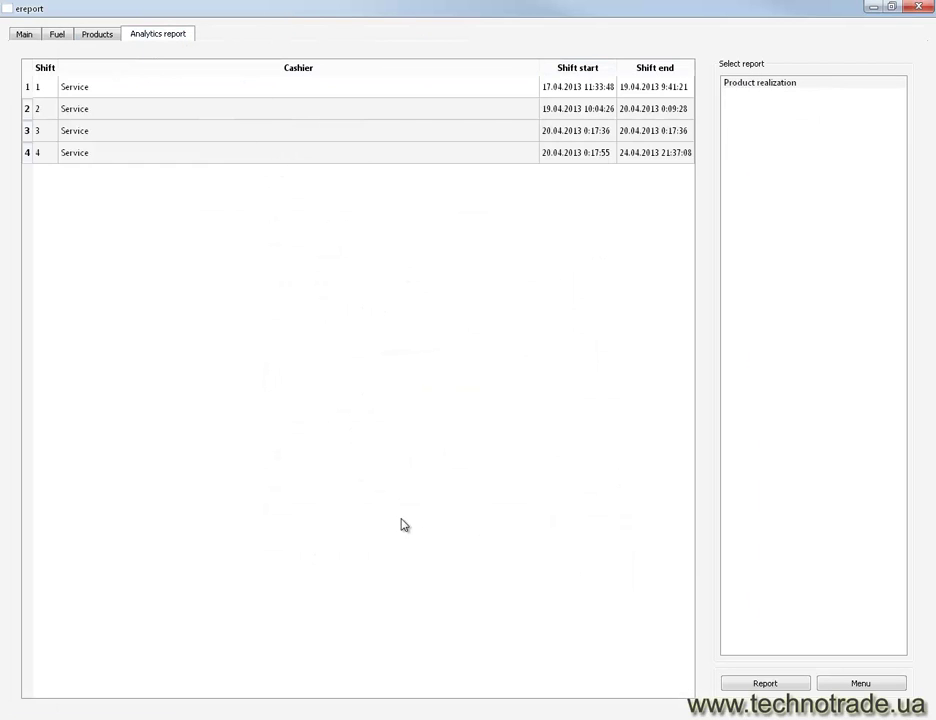
pyautogui.click(748, 681)
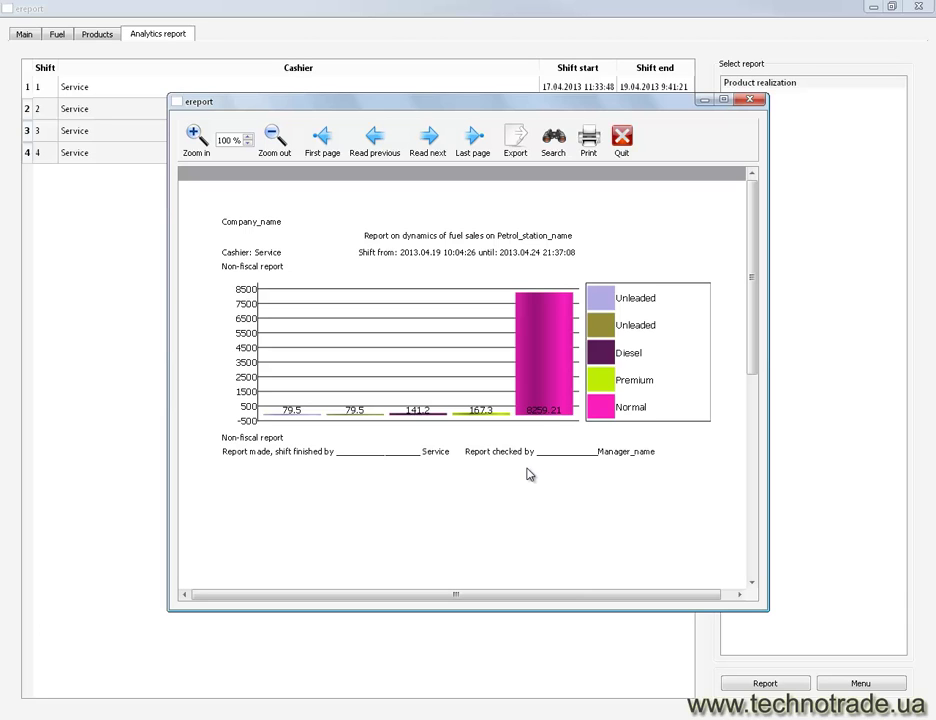
pyautogui.click(724, 100)
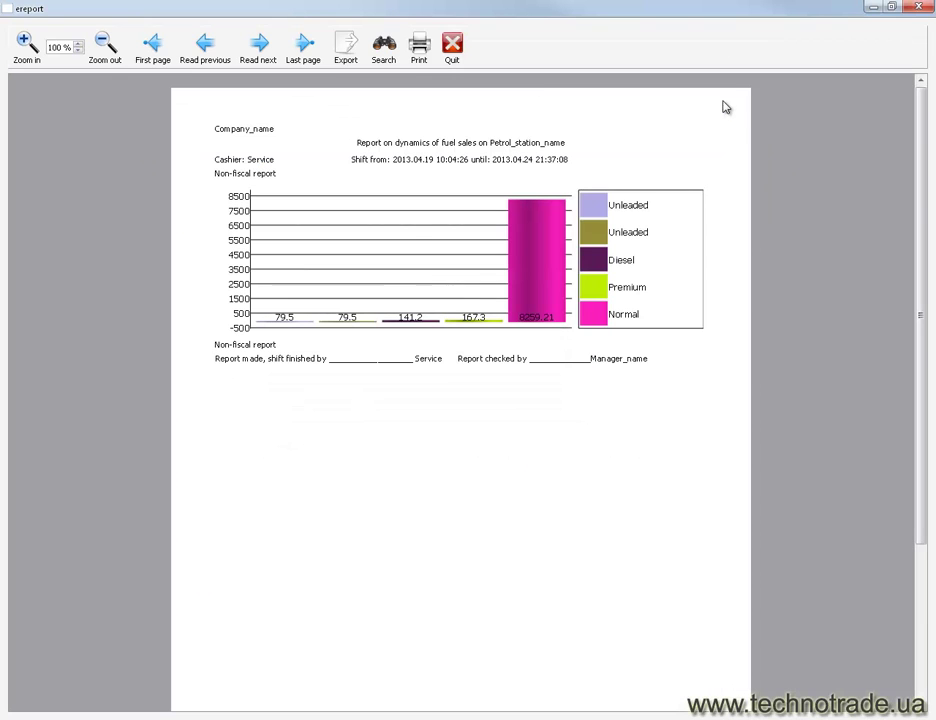
pyautogui.click(919, 8)
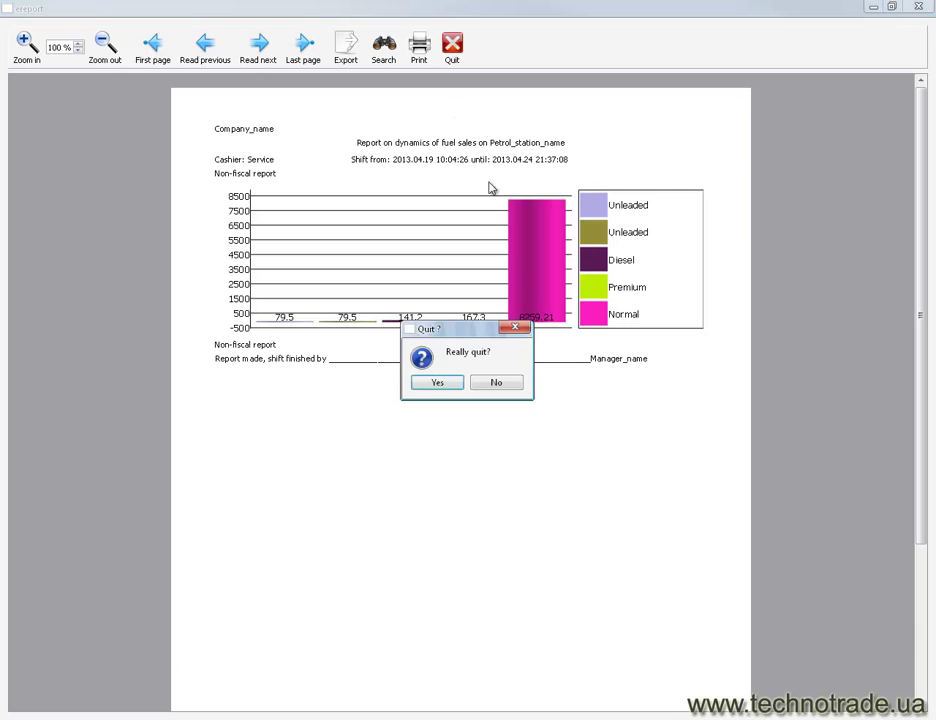
pyautogui.click(434, 382)
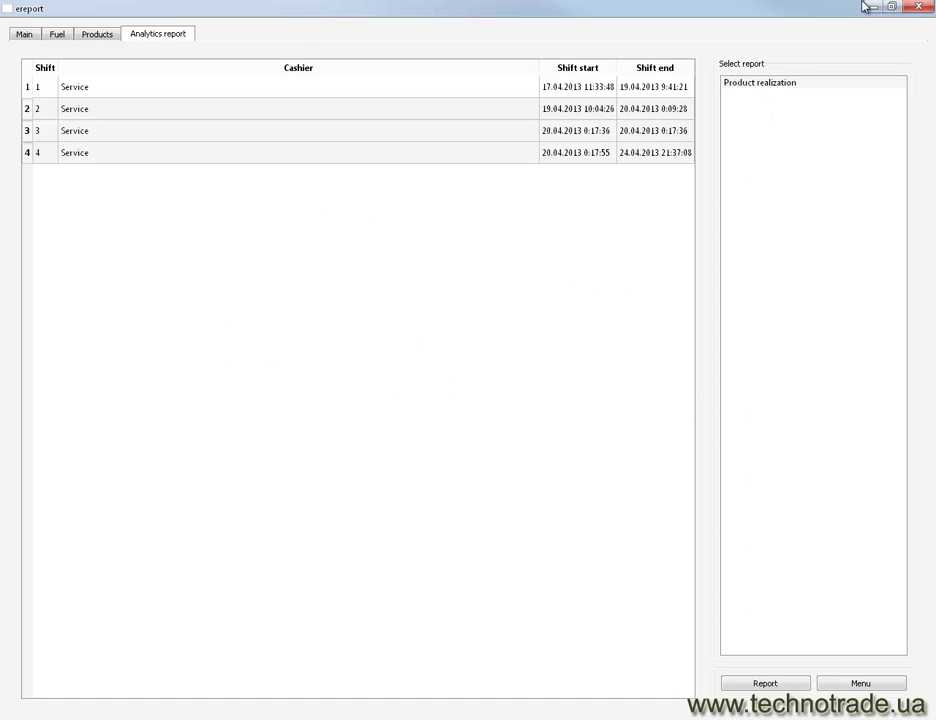
pyautogui.click(919, 8)
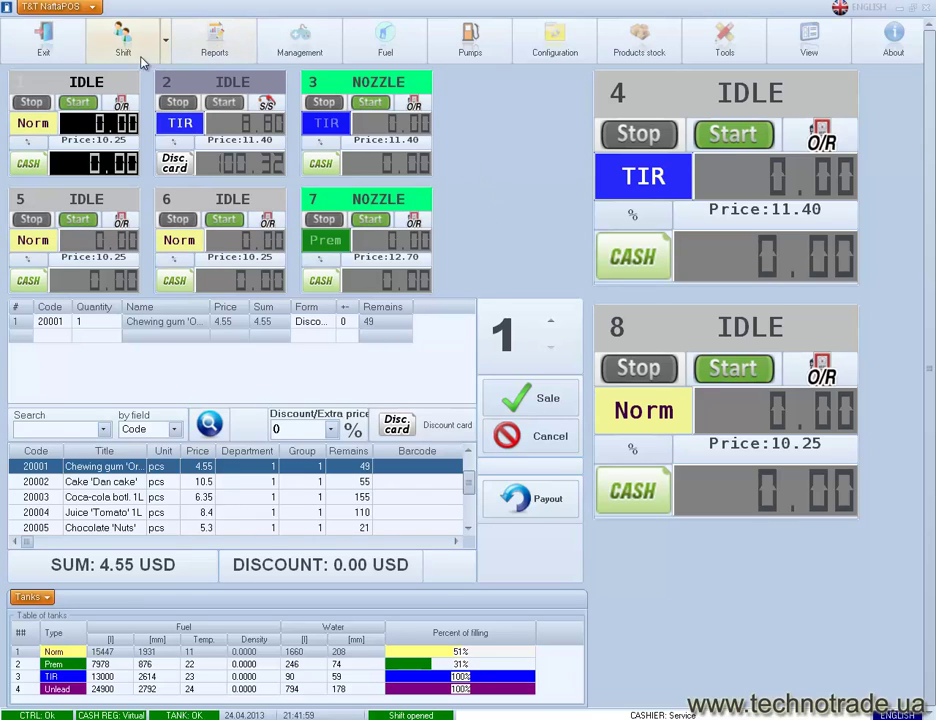
# Step: Open the configuration's database settings and select AZS.MYSQL as the reserve copy database
pyautogui.click(553, 57)
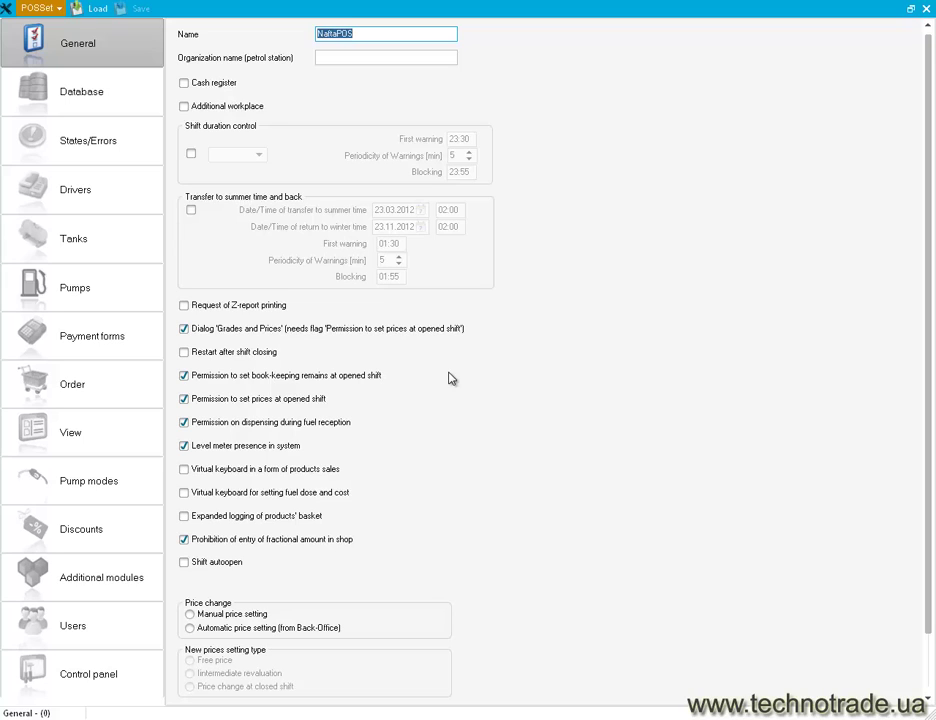
pyautogui.click(106, 97)
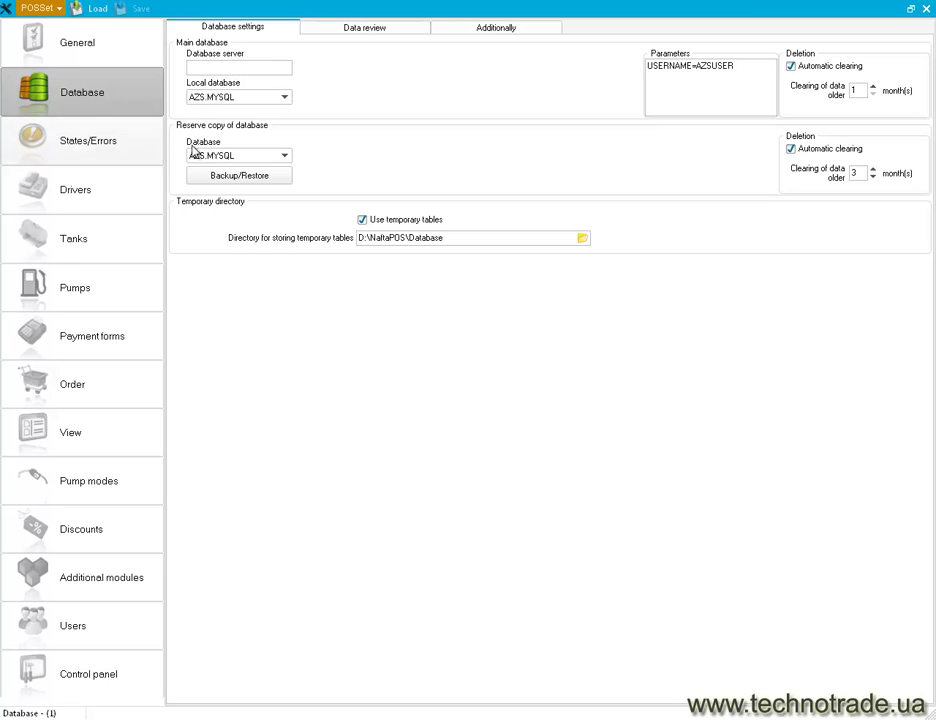
pyautogui.click(285, 157)
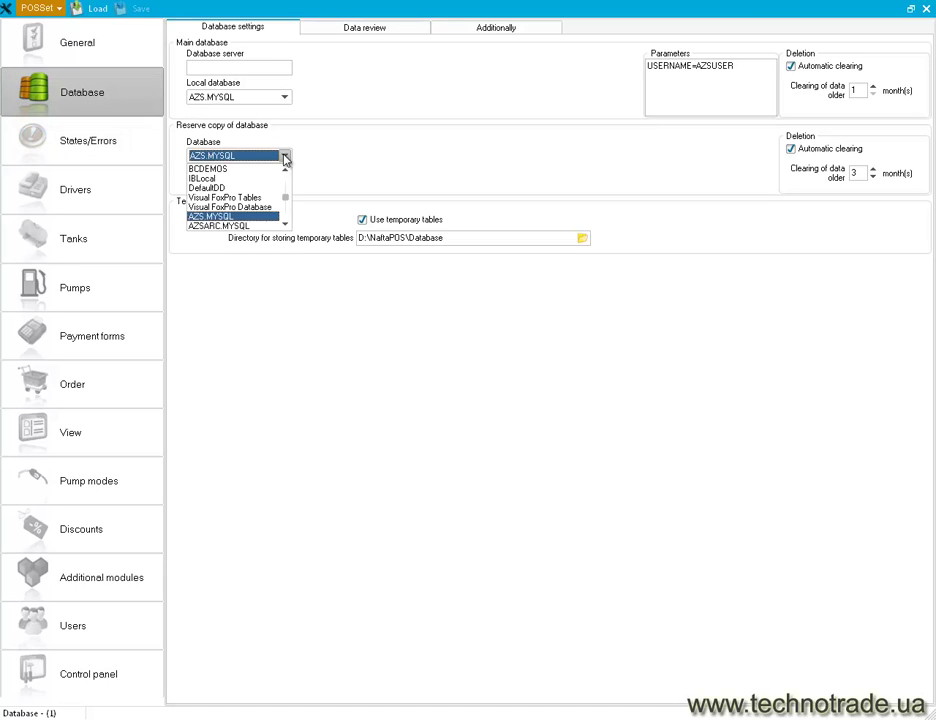
pyautogui.click(232, 216)
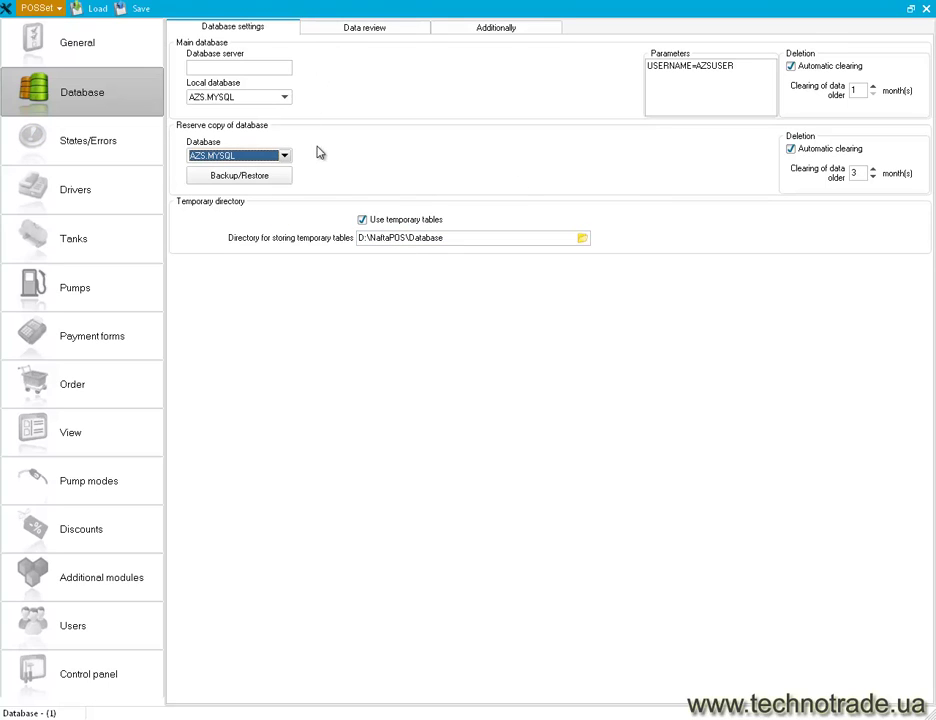
# Step: Review the Backup/Restore options, include all tables of the database, and close the window without saving or restoring
pyautogui.click(251, 180)
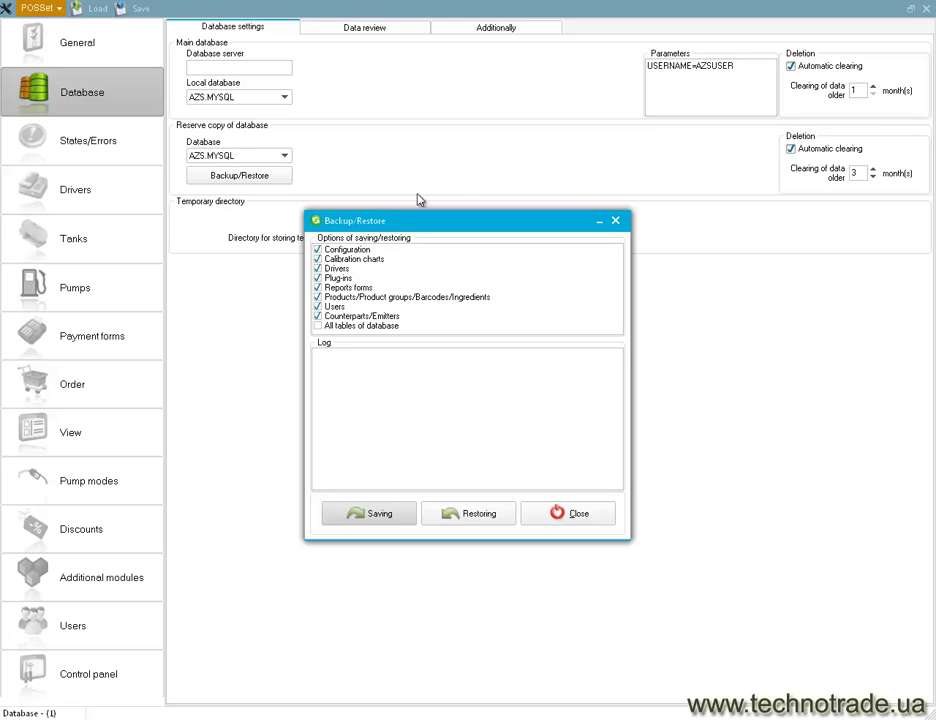
pyautogui.click(352, 326)
pyautogui.click(317, 327)
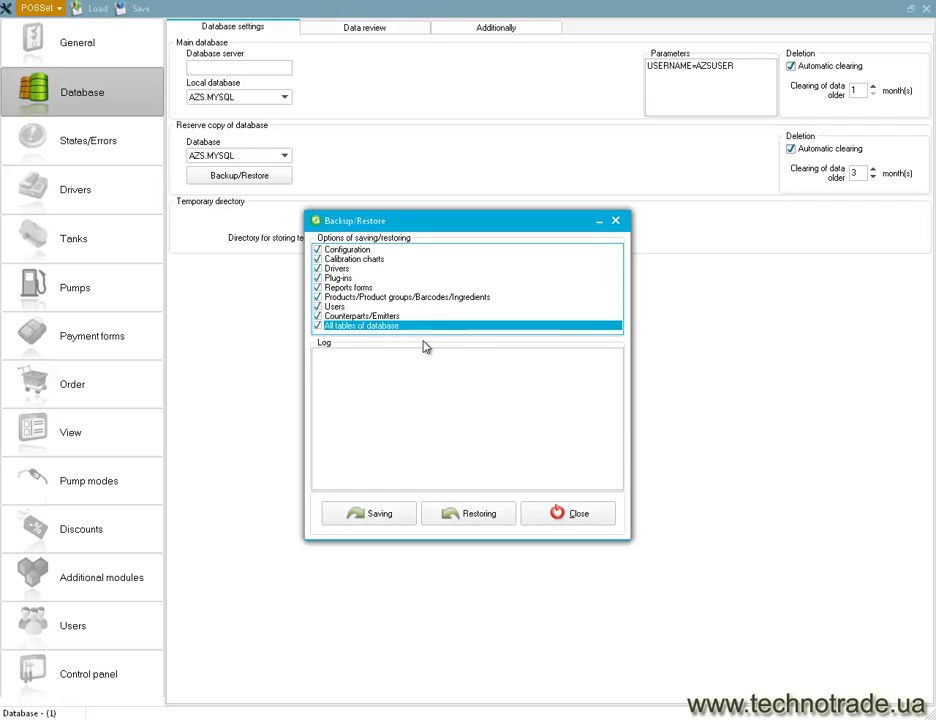
pyautogui.click(617, 222)
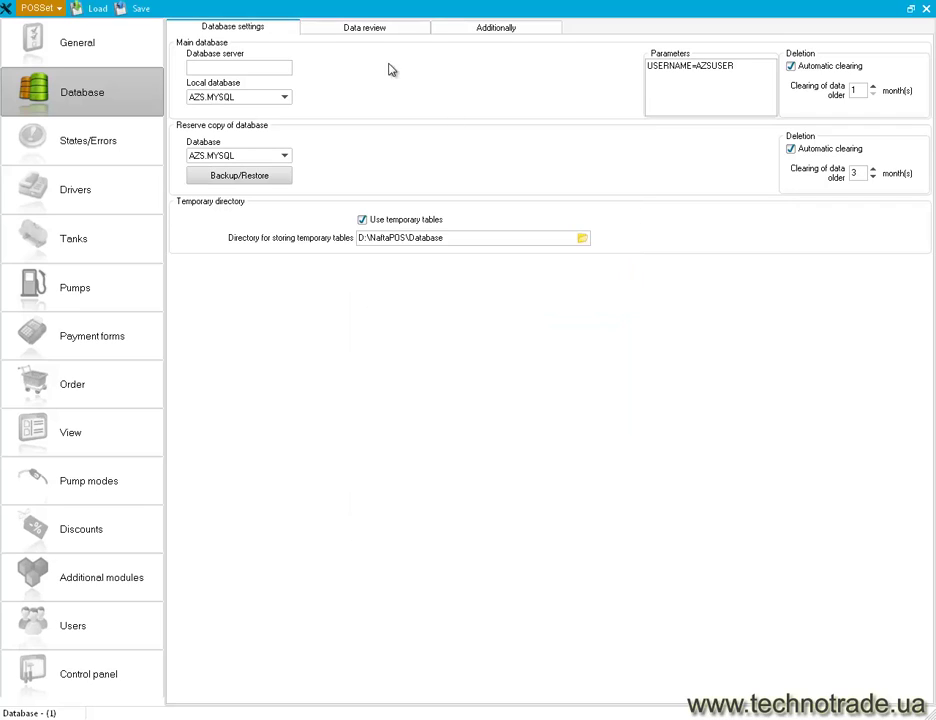
# Step: Open the sales table of the AZS.MYSQL database for data review and narrow the DOC column to show more columns
pyautogui.click(377, 29)
pyautogui.click(275, 66)
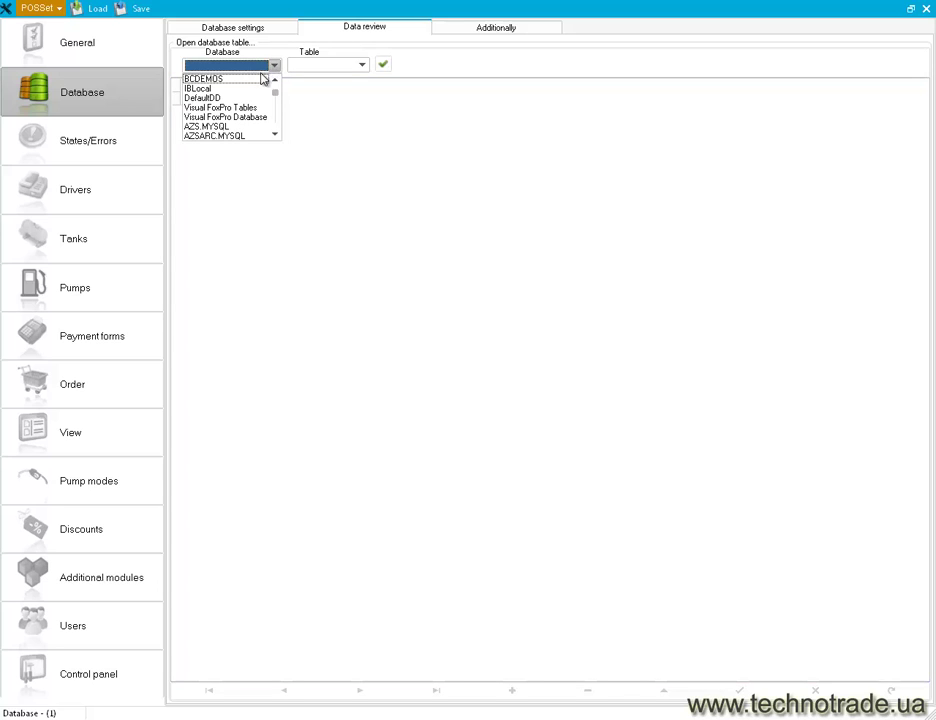
pyautogui.click(208, 127)
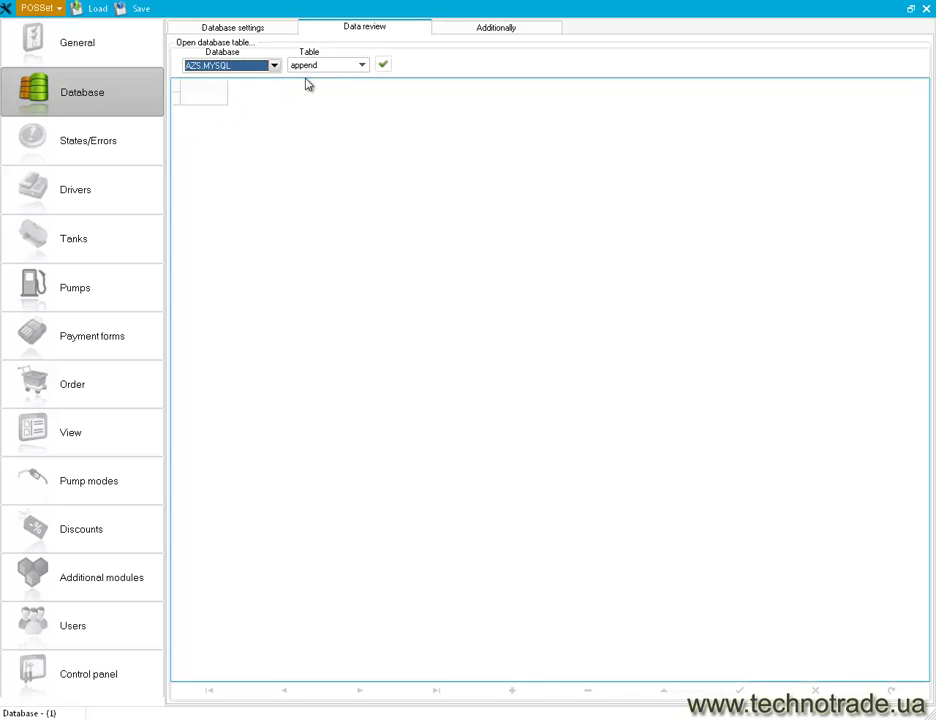
pyautogui.click(362, 65)
pyautogui.scroll(-3, 365, 135)
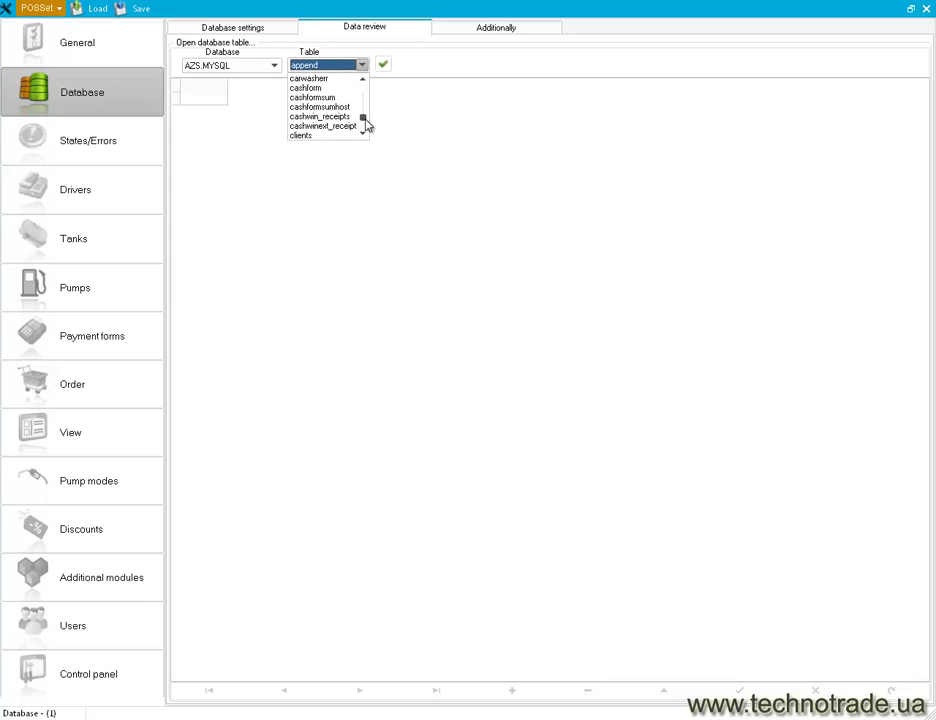
pyautogui.scroll(-5, 366, 125)
pyautogui.scroll(8, 400, 125)
pyautogui.scroll(-2, 345, 120)
pyautogui.scroll(-10, 345, 120)
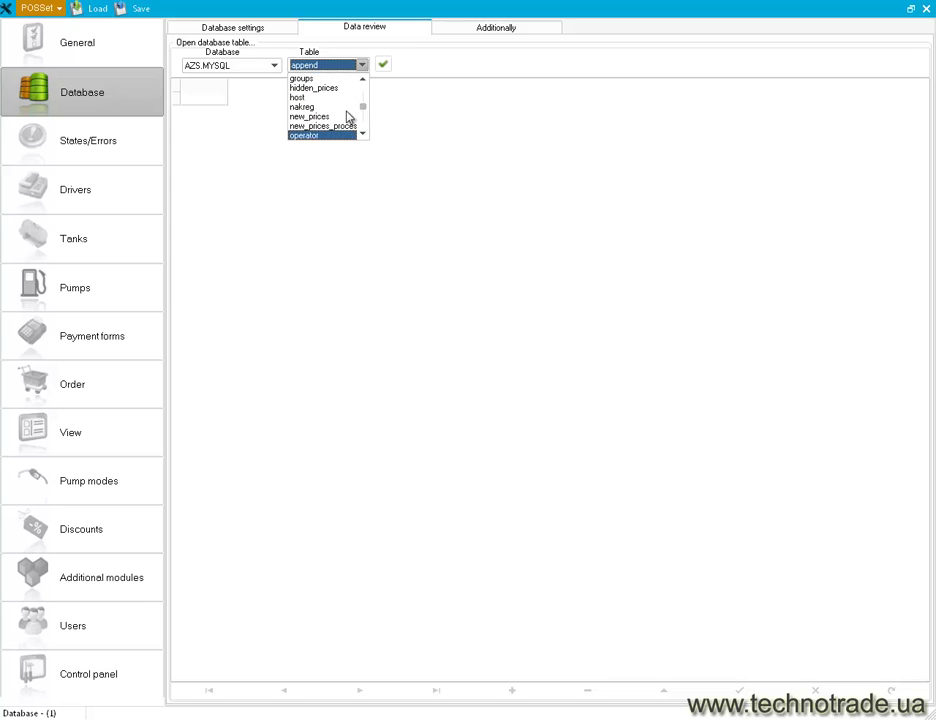
pyautogui.click(303, 126)
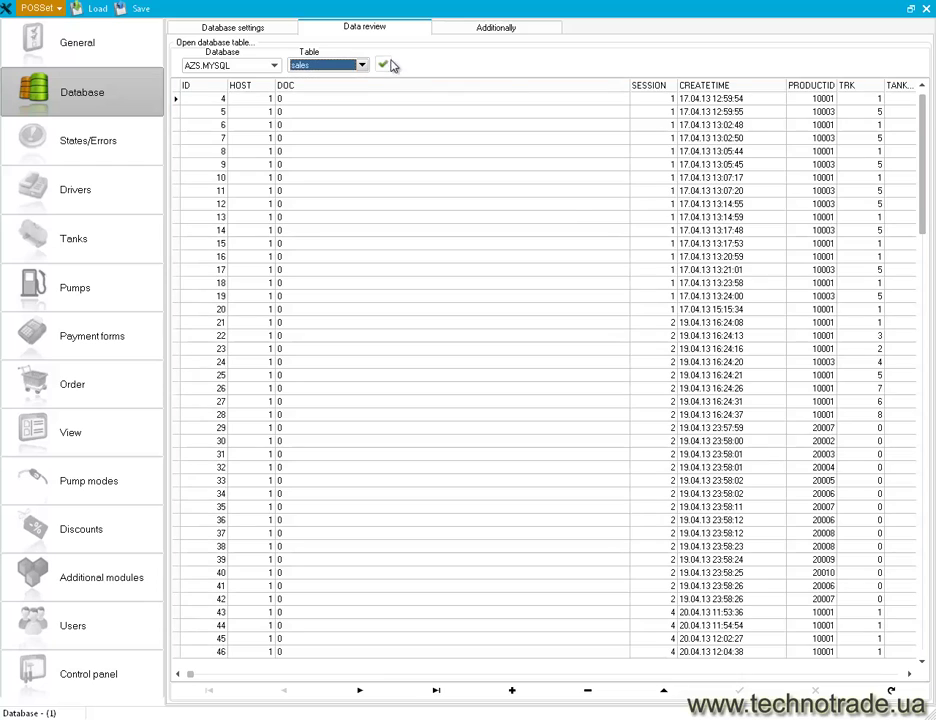
pyautogui.moveTo(630, 86); pyautogui.dragTo(335, 86)
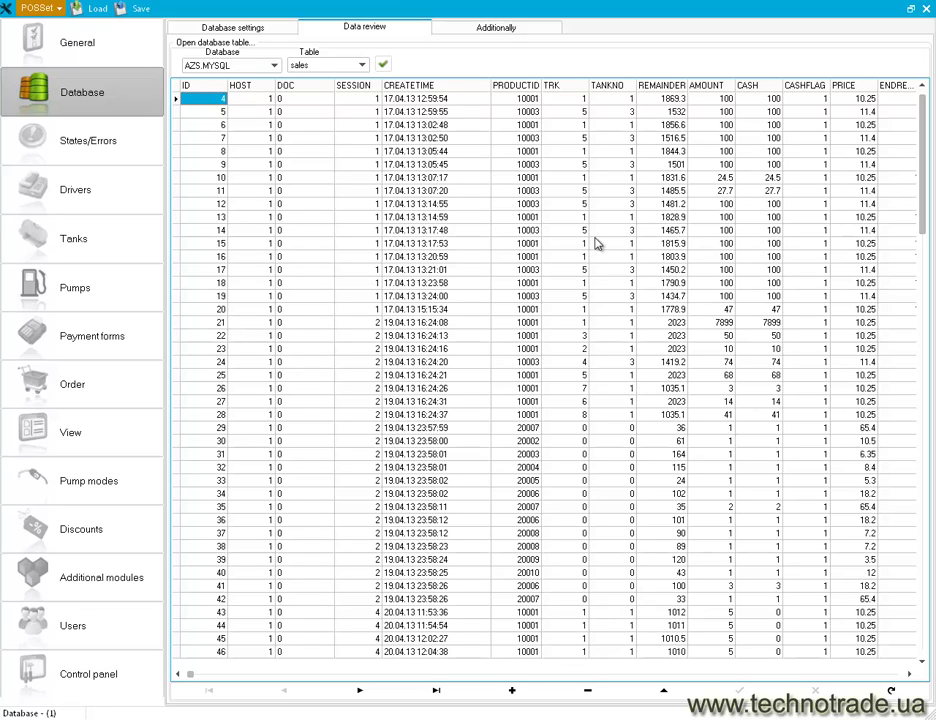
# Step: View the database request page, then examine the pump states and errors, selecting the Ready, Working and NotWorking state entries
pyautogui.click(459, 31)
pyautogui.click(107, 145)
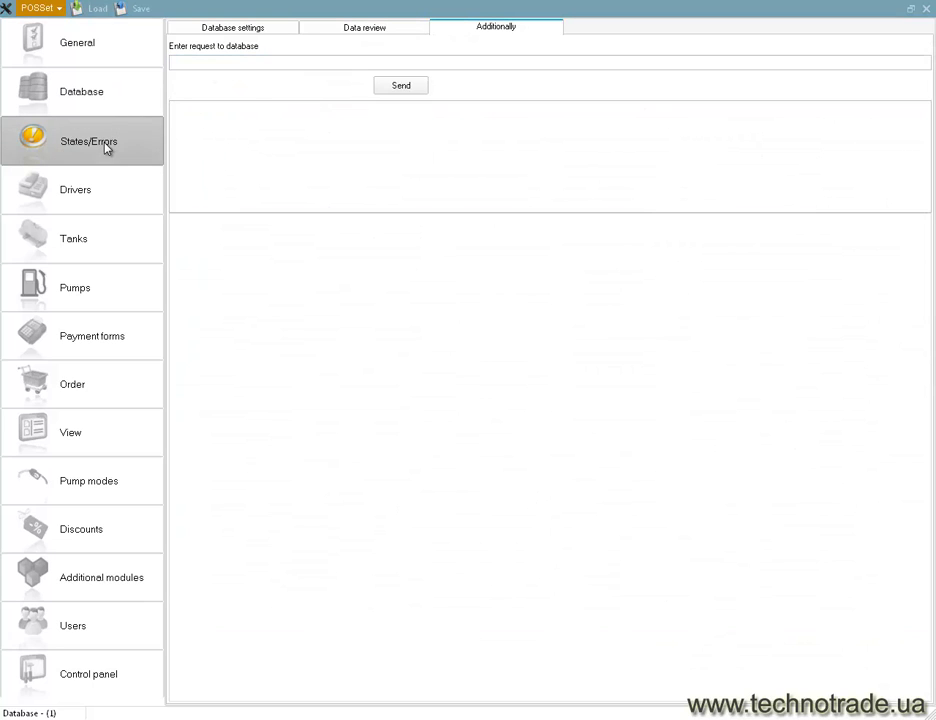
pyautogui.click(399, 408)
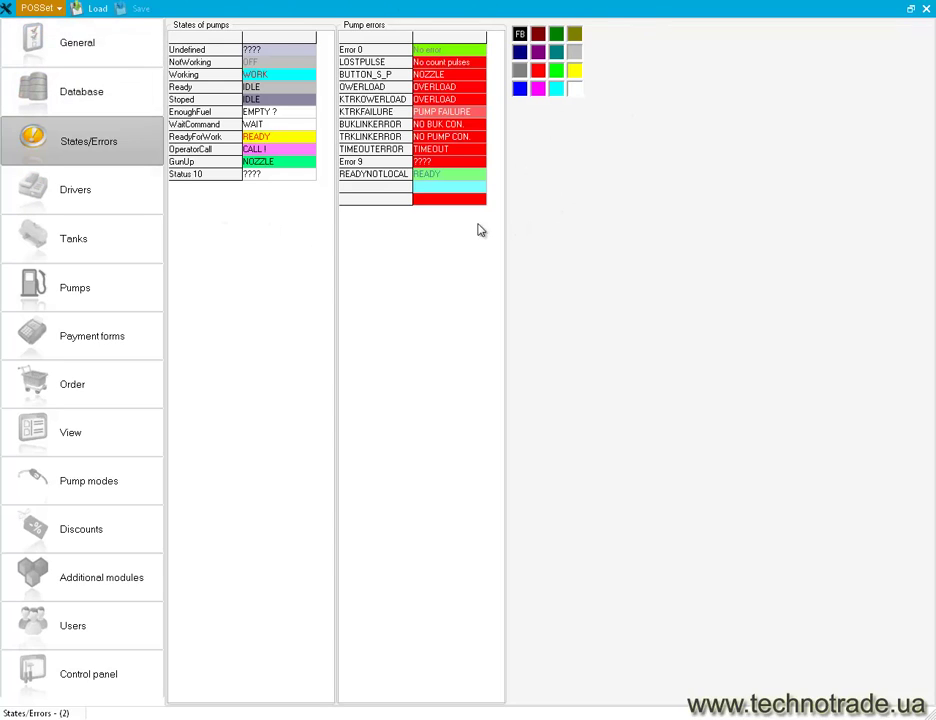
pyautogui.click(259, 88)
pyautogui.click(271, 75)
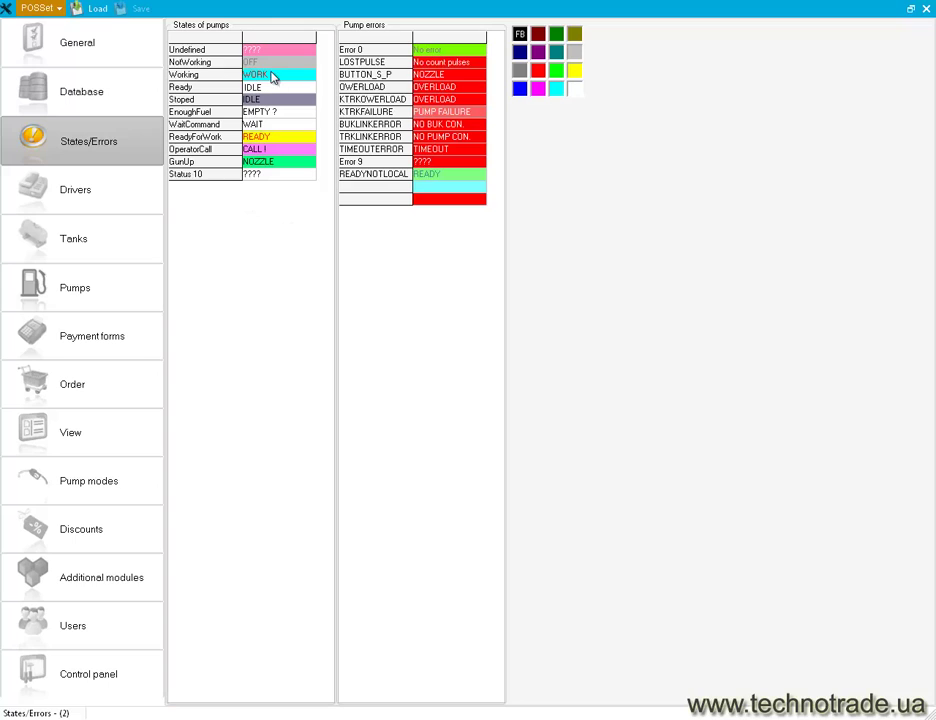
pyautogui.click(276, 64)
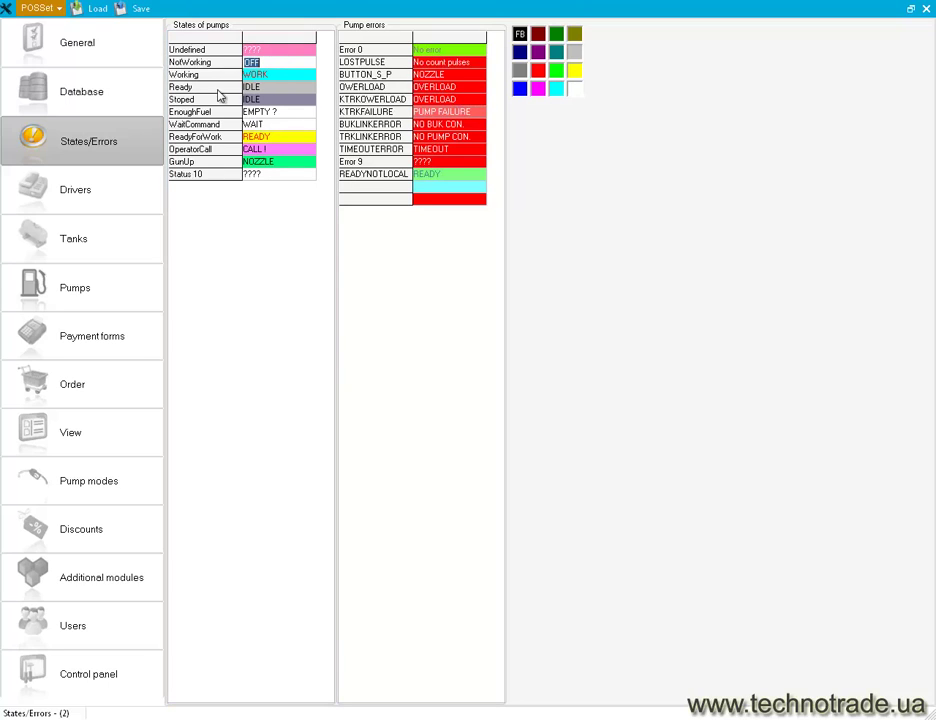
# Step: Open the driver settings and set the Cash printer windows driver V6.5.1.2 as the cash register driver
pyautogui.click(129, 196)
pyautogui.click(399, 407)
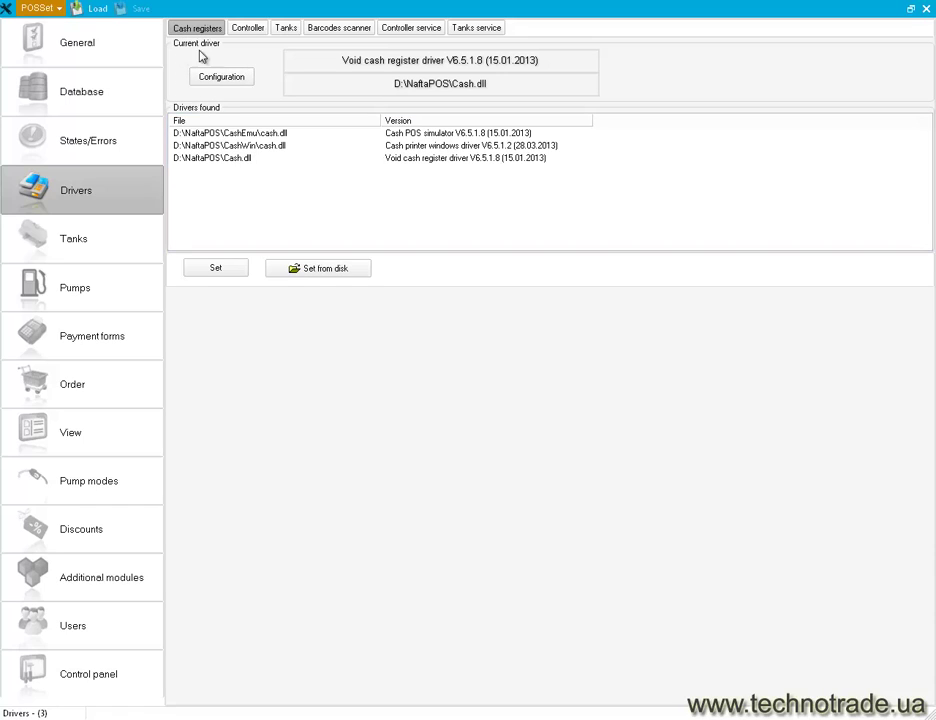
pyautogui.click(263, 146)
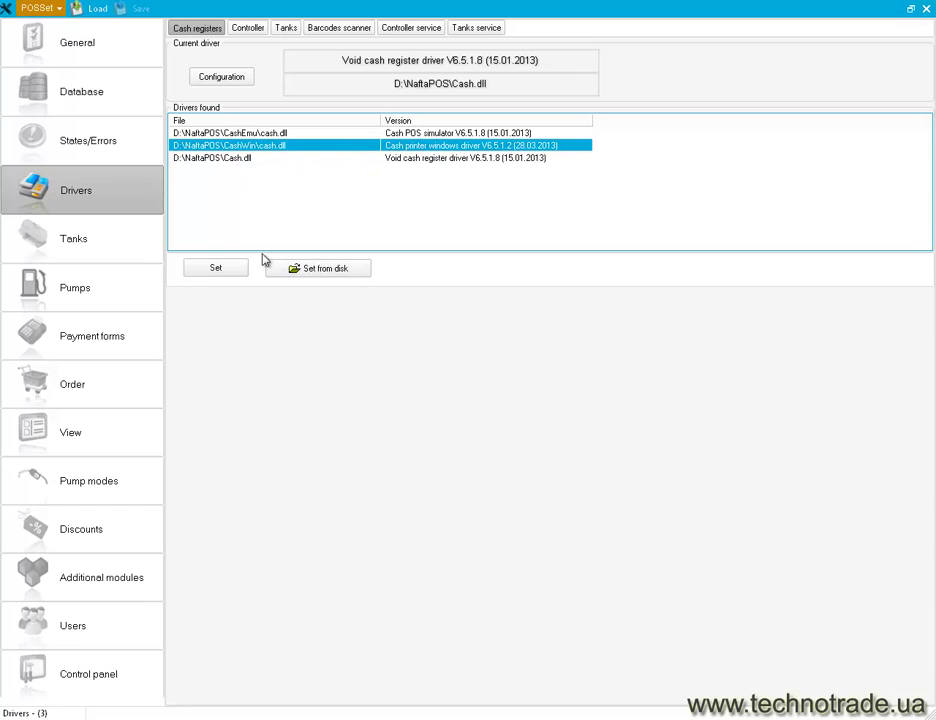
pyautogui.click(224, 270)
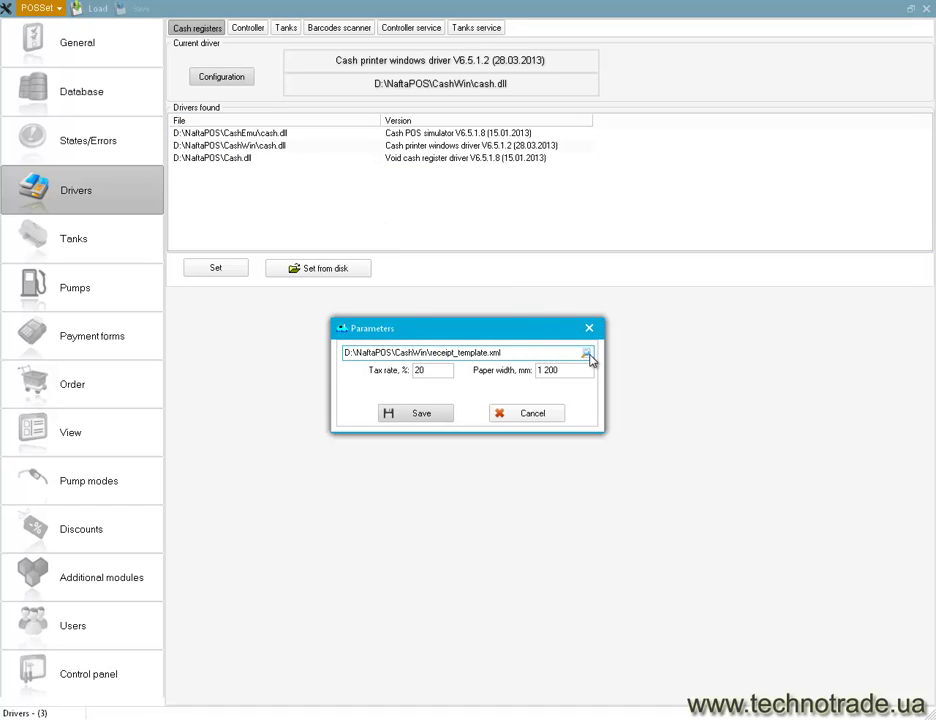
# Step: Check the receipt template path and paper width in the cash printer driver's parameters, and save the parameters
pyautogui.doubleClick(510, 356)
pyautogui.click(484, 353)
pyautogui.moveTo(522, 354); pyautogui.dragTo(463, 354)
pyautogui.click(548, 370)
pyautogui.click(420, 419)
# Step: Review the controller and tanks drivers, then examine the tank configuration and the height and volume values in Tank 1's calibration chart
pyautogui.click(247, 28)
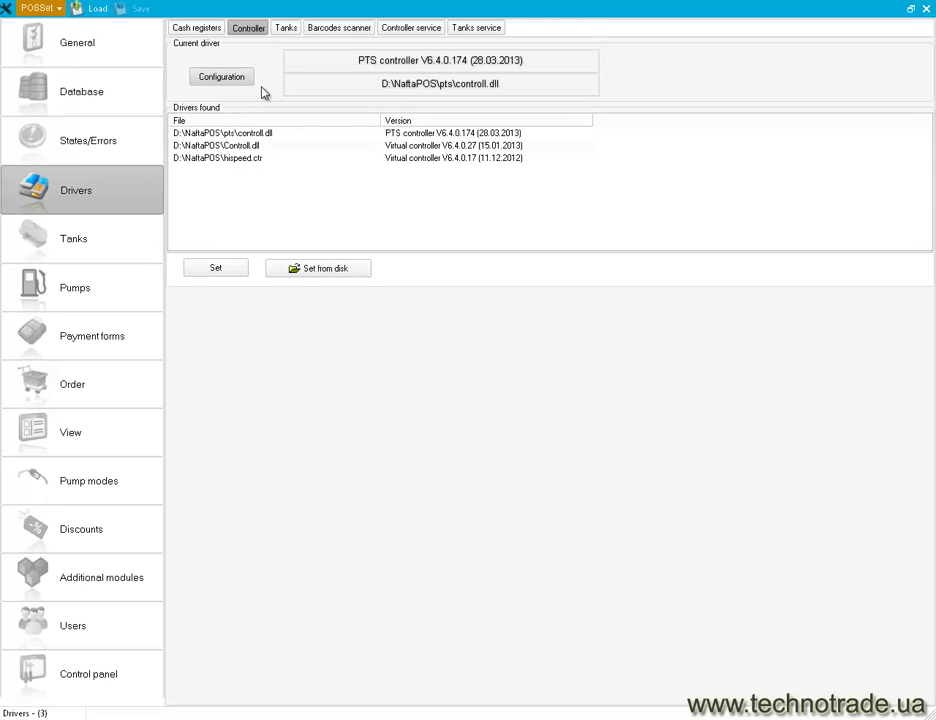
pyautogui.click(285, 29)
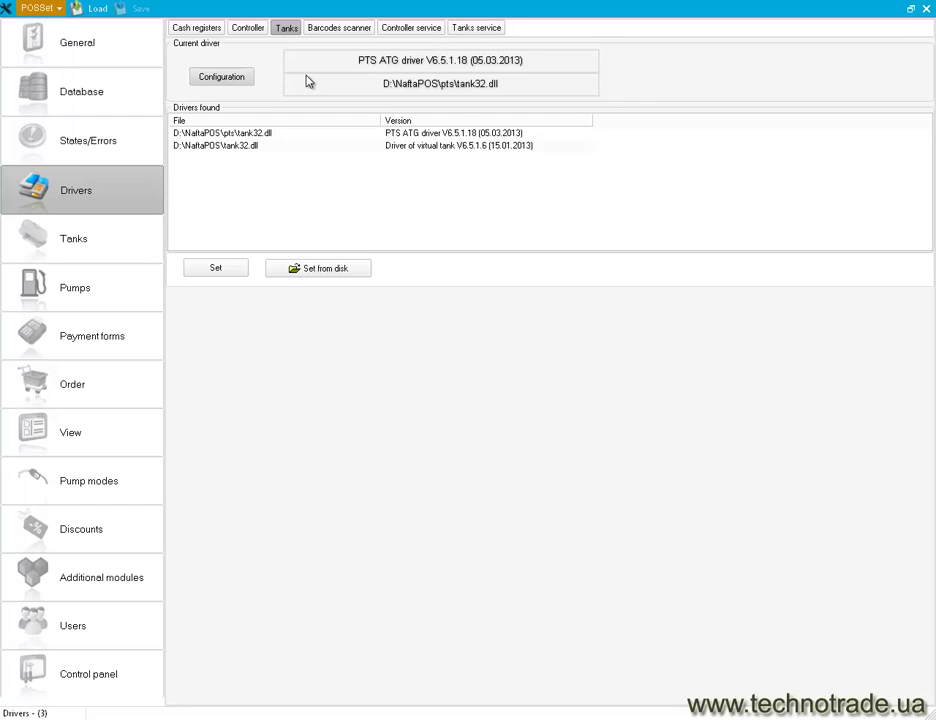
pyautogui.click(117, 249)
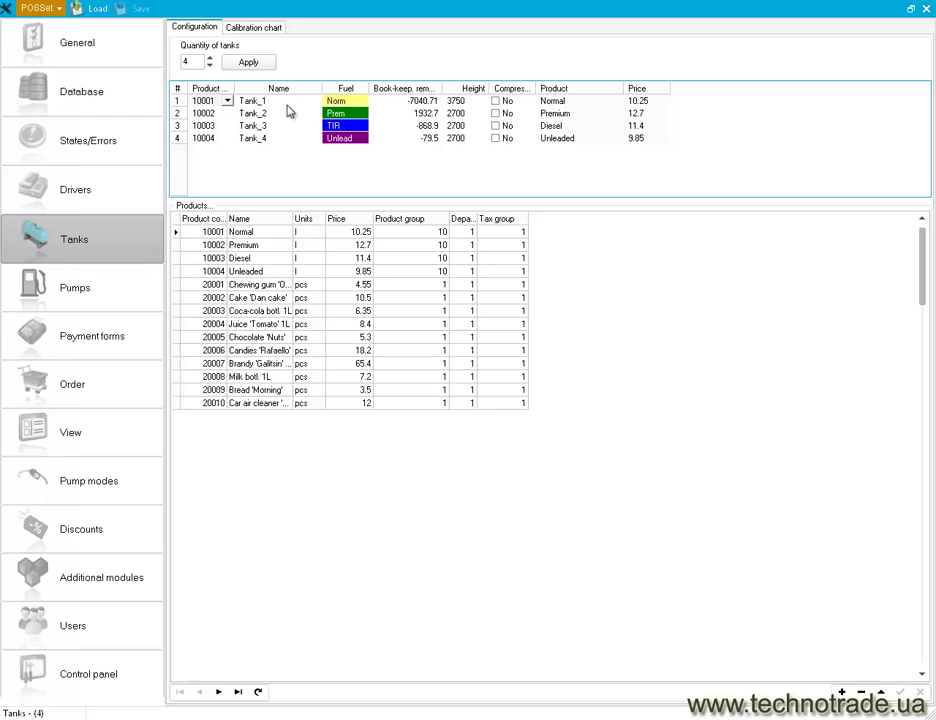
pyautogui.click(262, 29)
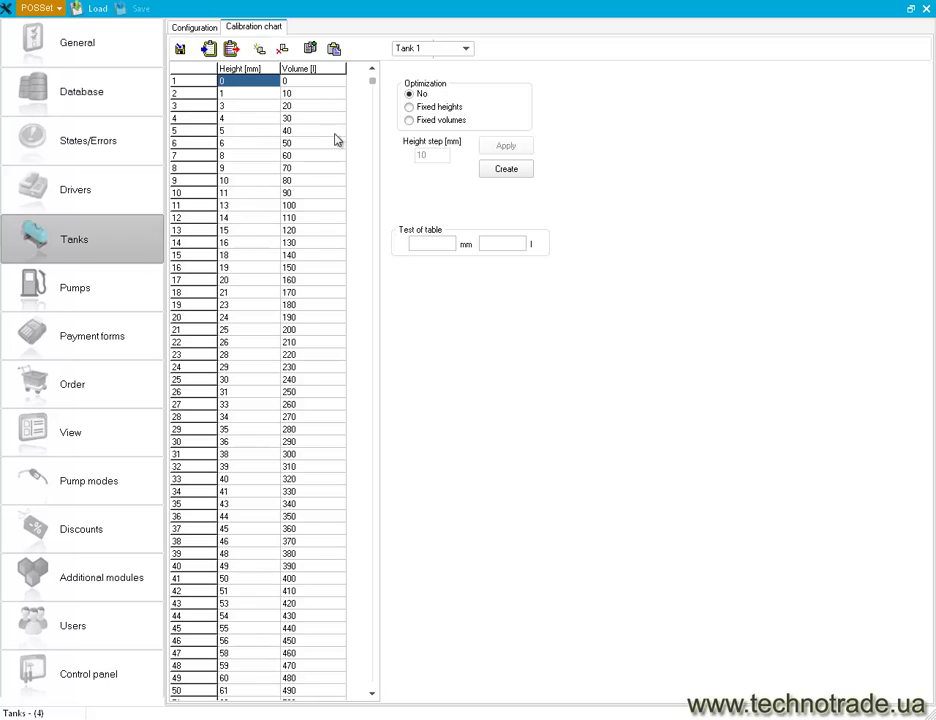
pyautogui.click(240, 181)
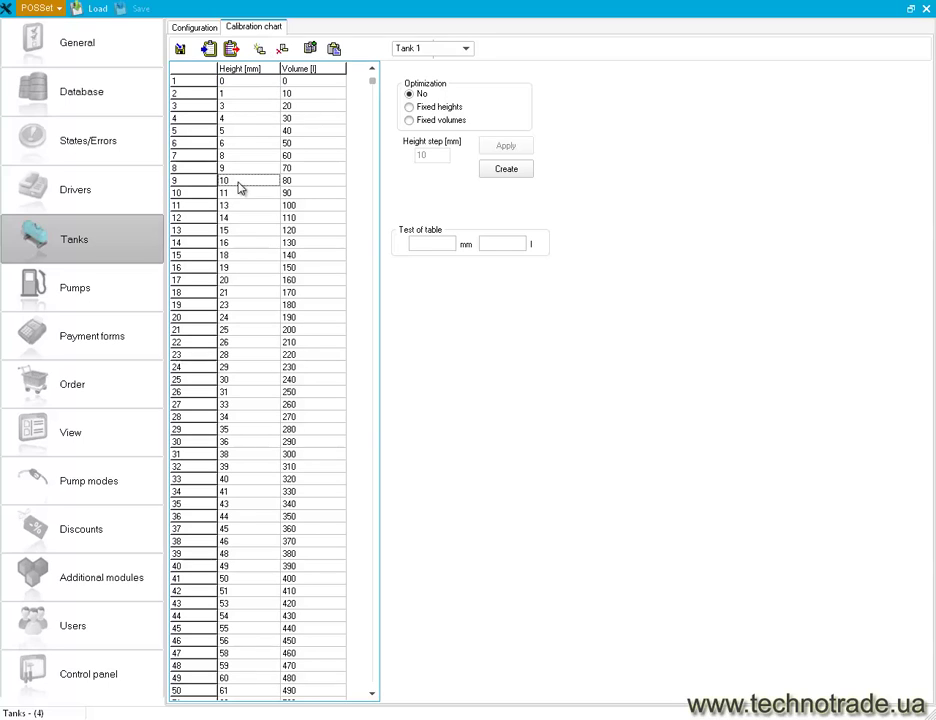
pyautogui.click(298, 186)
# Step: Open the pumps configuration and assign TIR (Tank #3) to nozzle 1 of pump #5
pyautogui.click(127, 289)
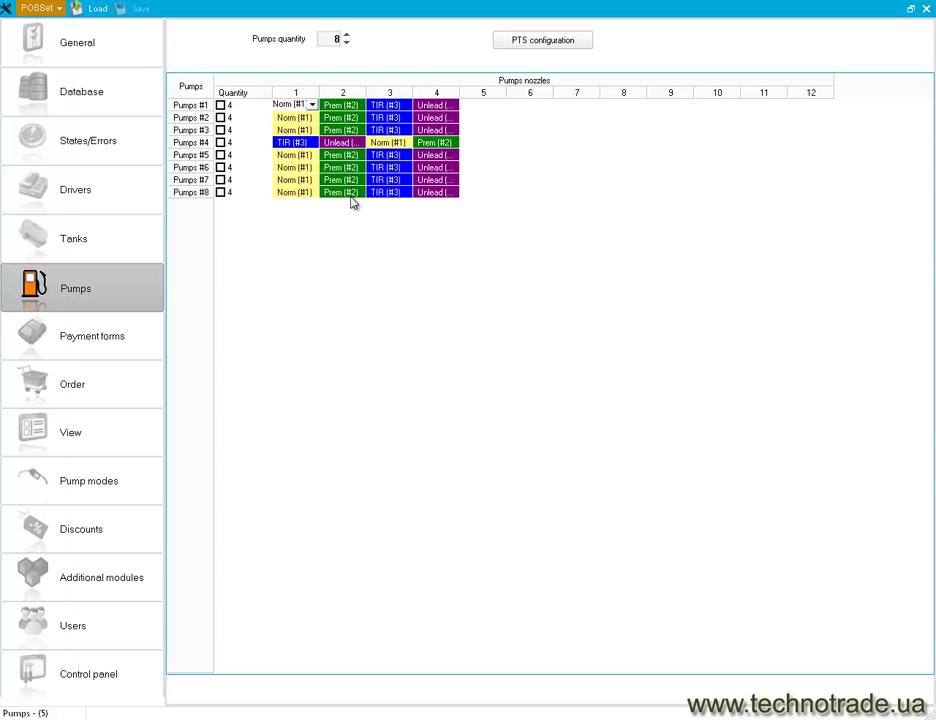
pyautogui.click(300, 157)
pyautogui.click(311, 156)
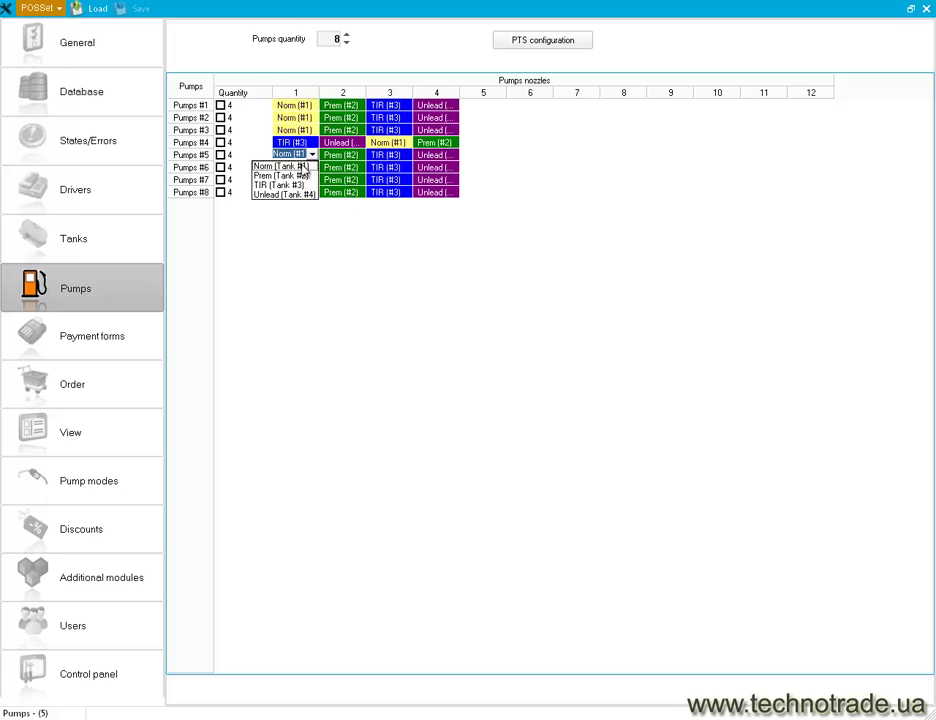
pyautogui.click(298, 167)
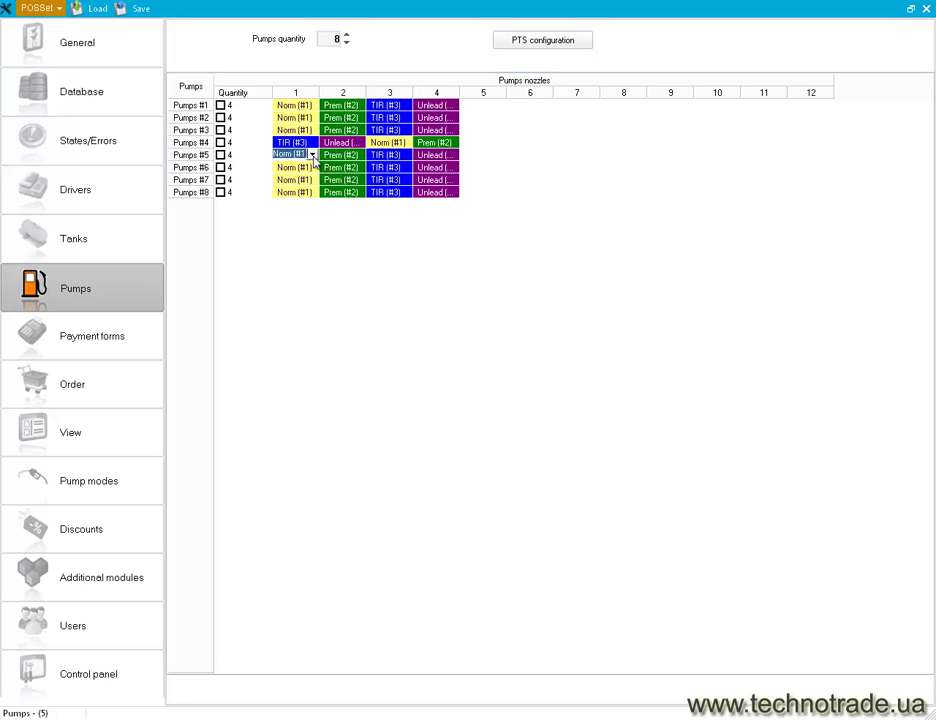
pyautogui.click(311, 155)
pyautogui.click(297, 186)
# Step: Assign Norm (Tank #1) to nozzle 2 and Prem (Tank #2) to nozzle 3 of pump #5
pyautogui.click(340, 155)
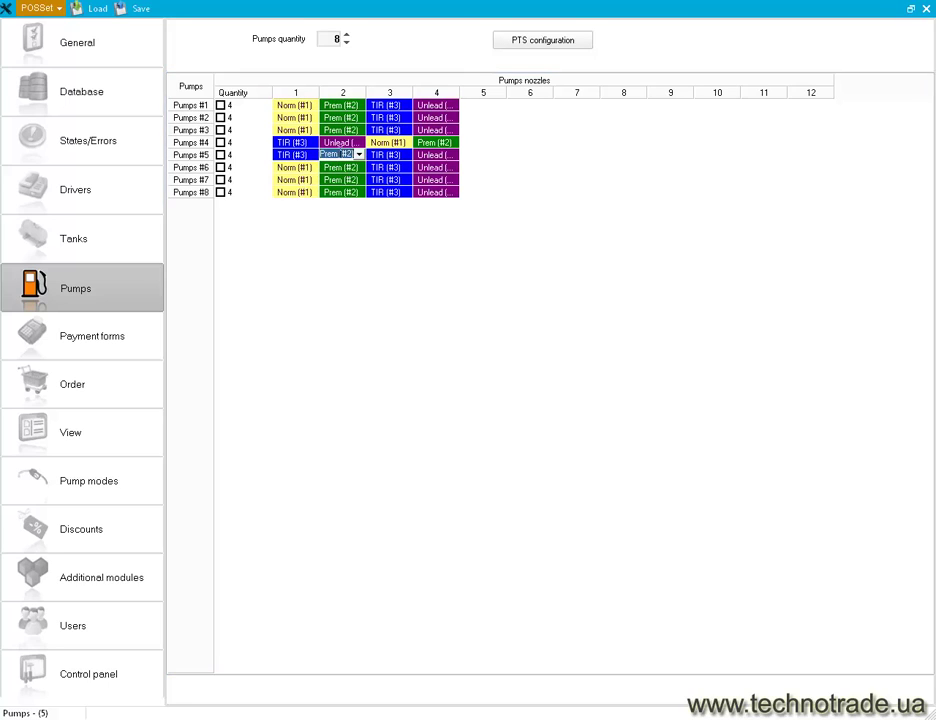
pyautogui.click(358, 155)
pyautogui.click(340, 167)
pyautogui.click(467, 182)
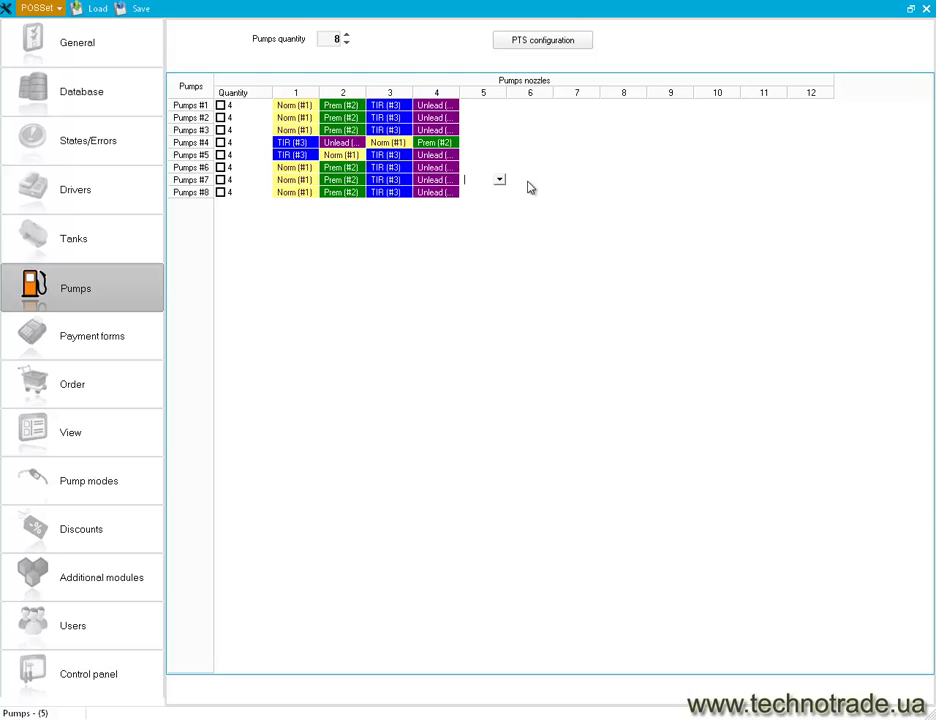
pyautogui.click(393, 157)
pyautogui.click(405, 155)
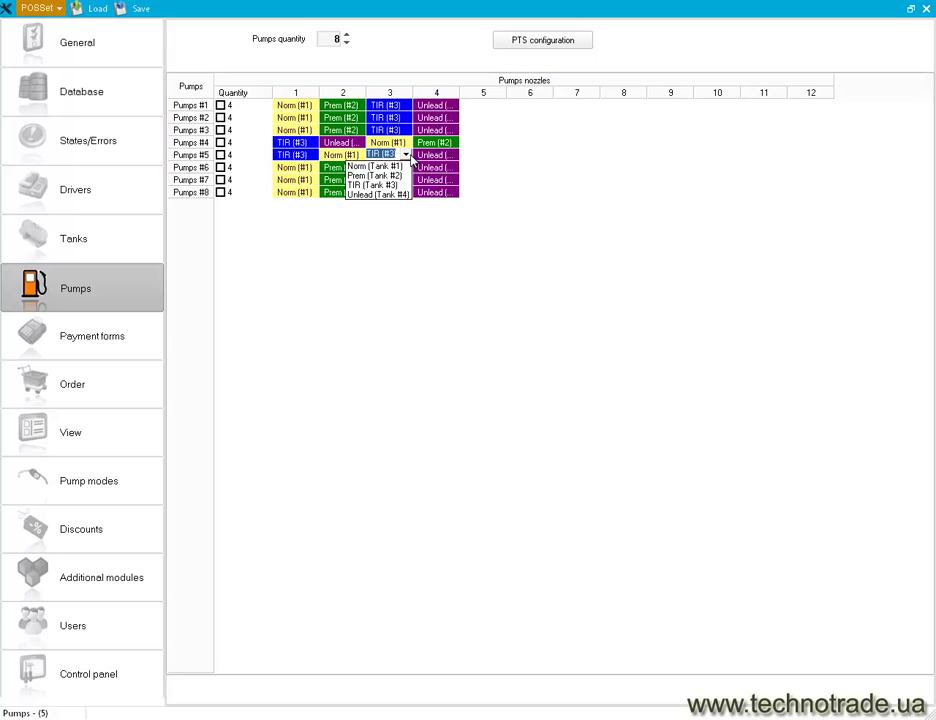
pyautogui.click(375, 175)
pyautogui.click(466, 169)
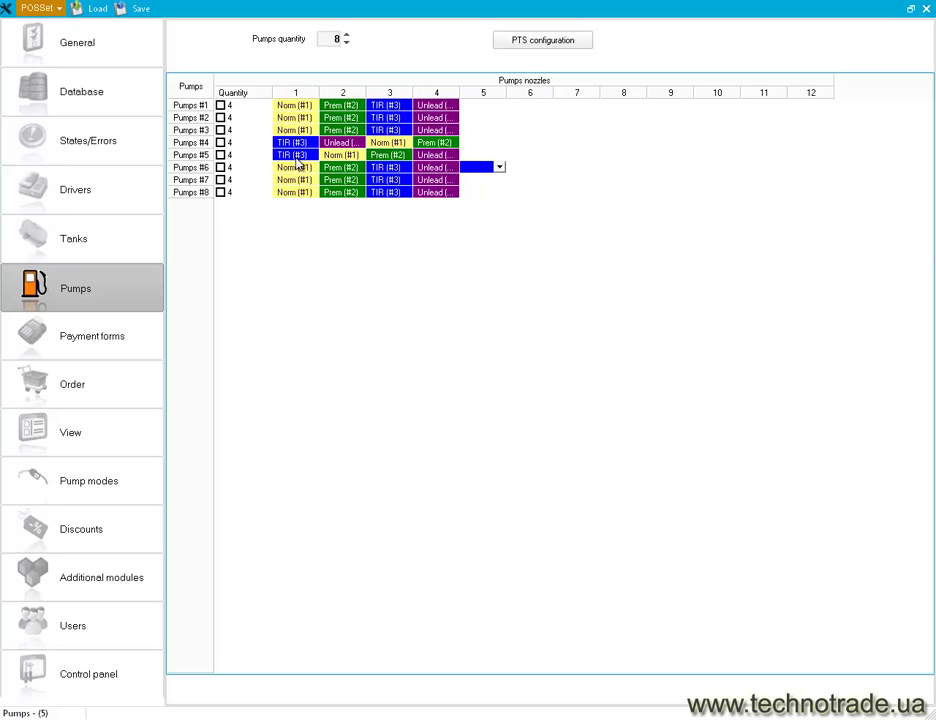
# Step: Open the payment forms settings and look through the Coupon, Debit card and Waybill entries
pyautogui.click(97, 345)
pyautogui.click(398, 406)
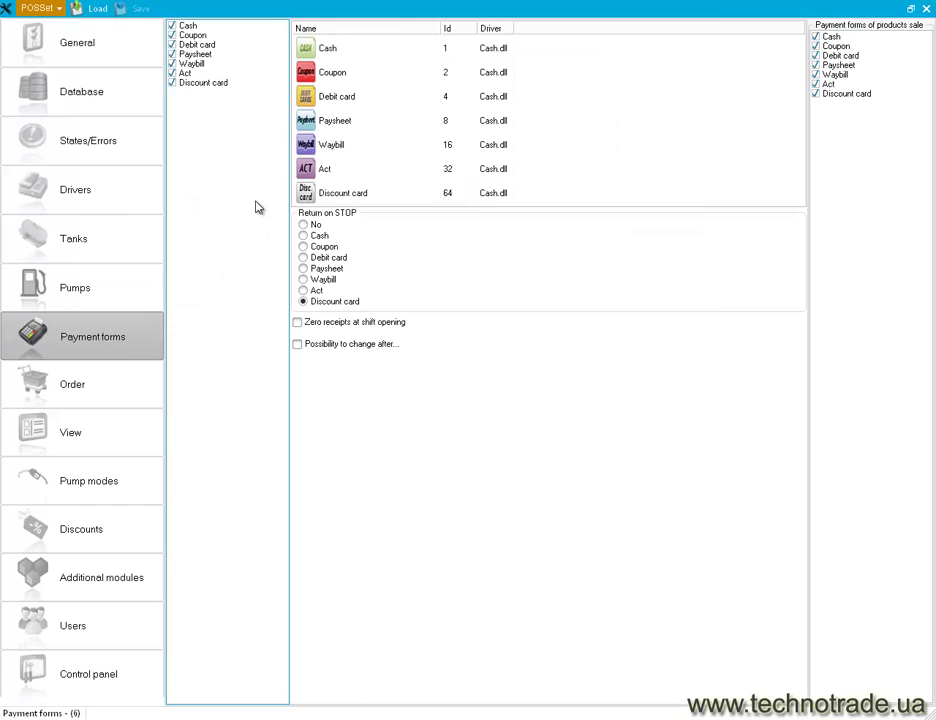
pyautogui.click(347, 72)
pyautogui.click(344, 100)
pyautogui.click(344, 99)
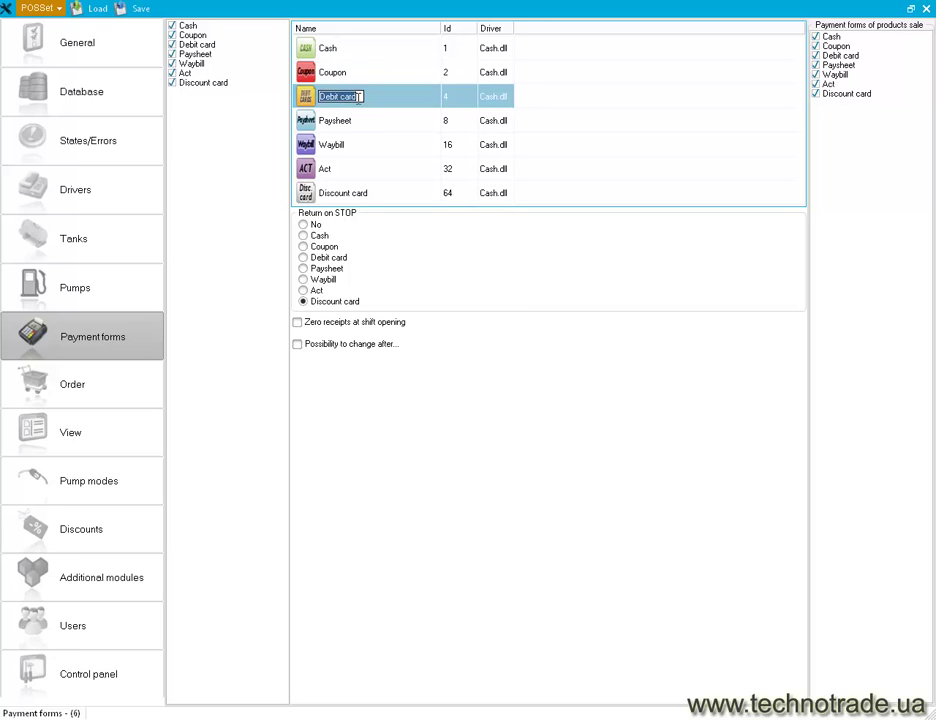
pyautogui.click(330, 72)
pyautogui.click(333, 144)
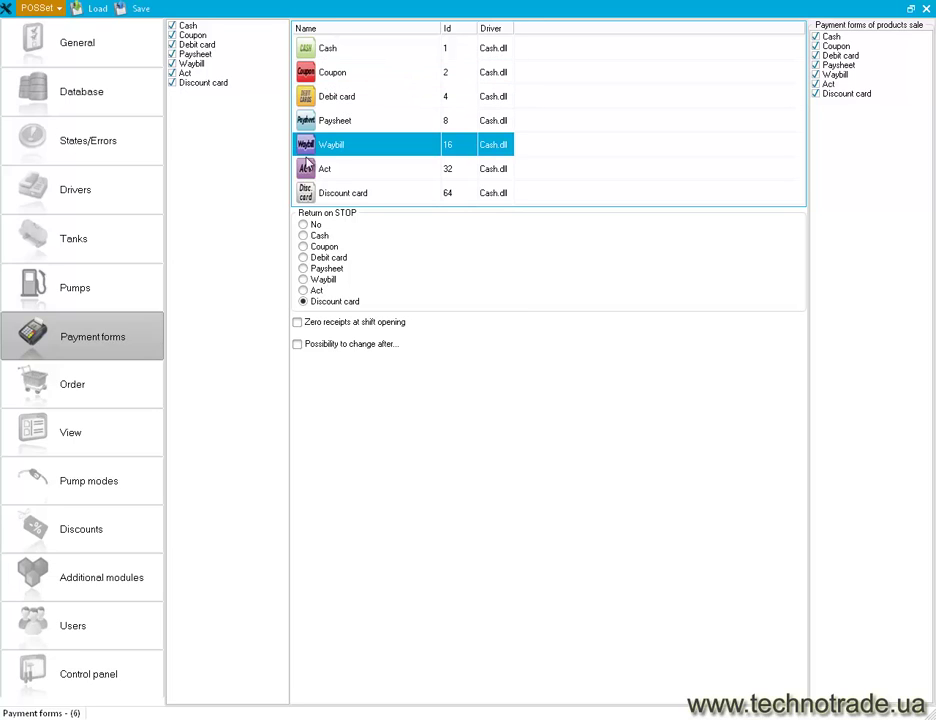
# Step: Review the order settings with the limitations for payment forms, then open the view settings
pyautogui.click(76, 392)
pyautogui.click(392, 410)
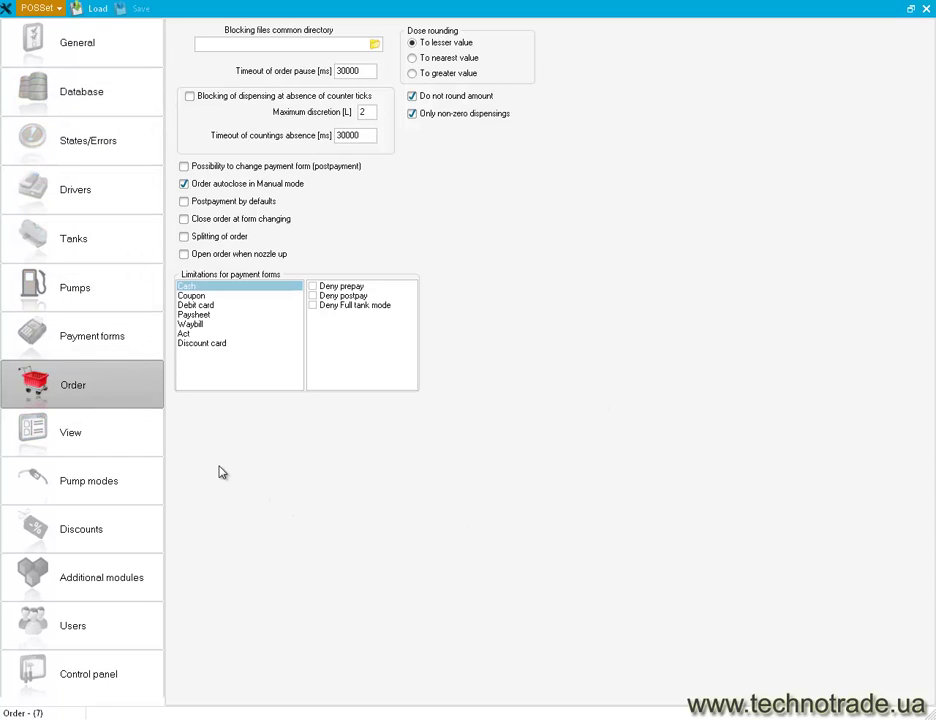
pyautogui.click(130, 453)
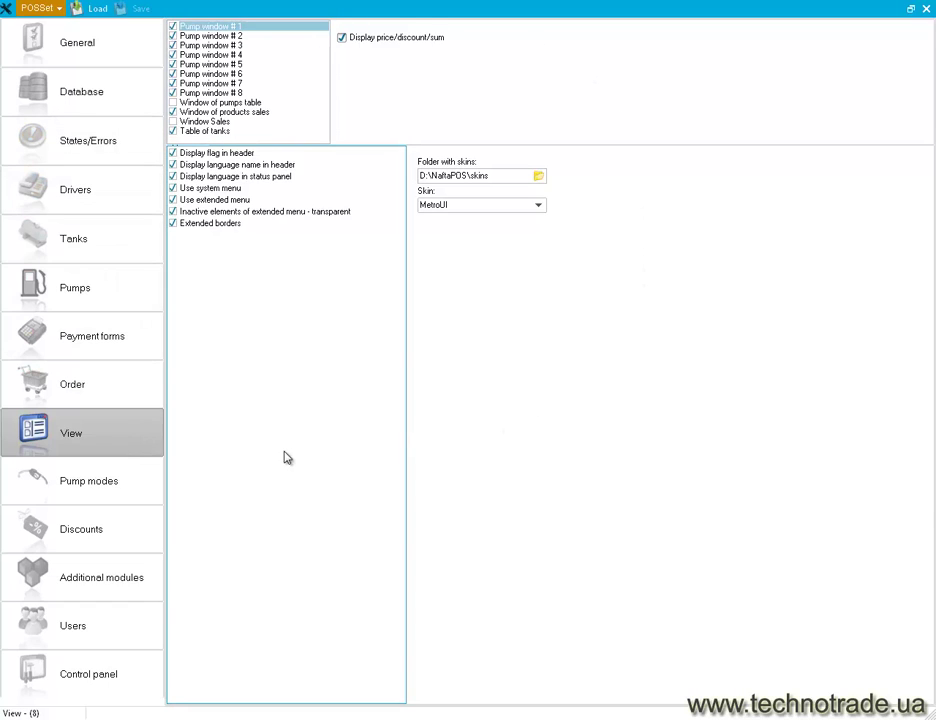
# Step: Try hiding pump windows #6, #7 and #8, and enable their display again
pyautogui.click(172, 93)
pyautogui.click(172, 83)
pyautogui.click(172, 74)
pyautogui.click(172, 93)
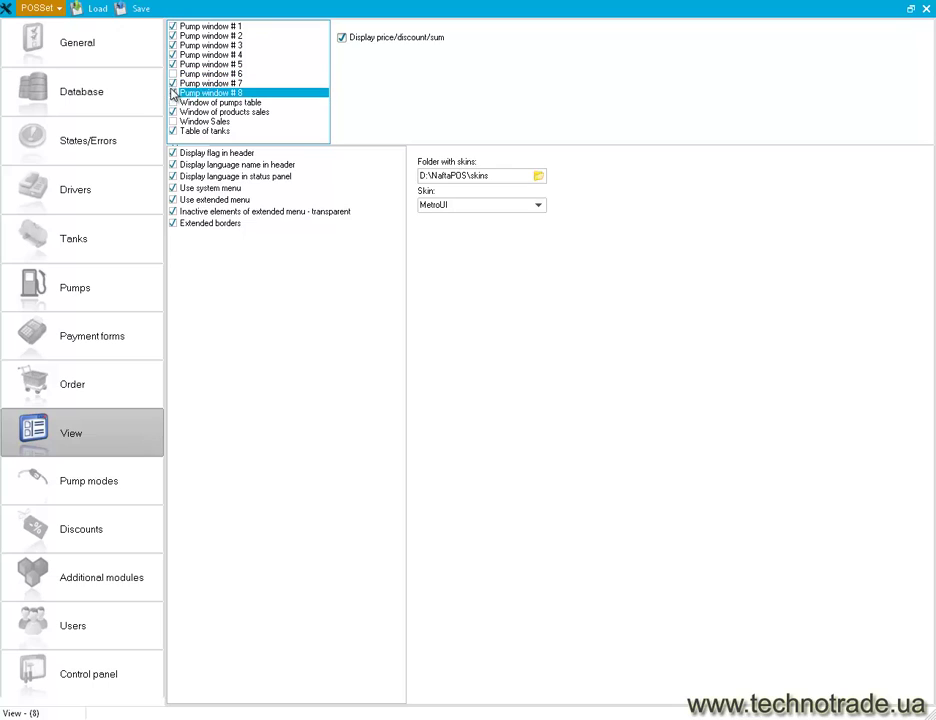
pyautogui.click(172, 74)
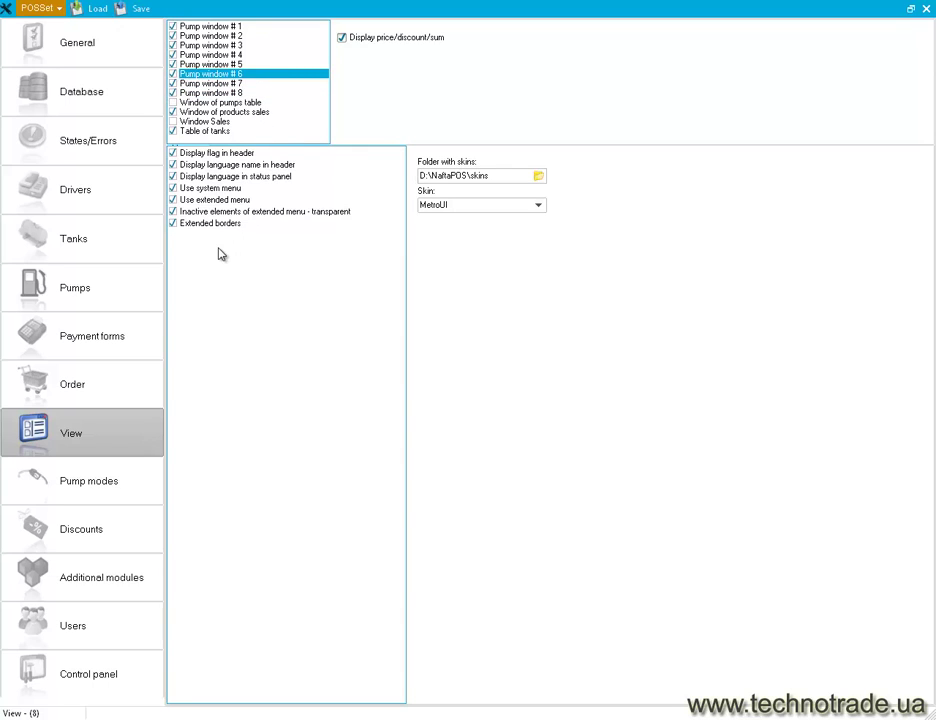
# Step: Try the Neutral and Office2007 Black skins and check the look on the pump modes page
pyautogui.click(537, 204)
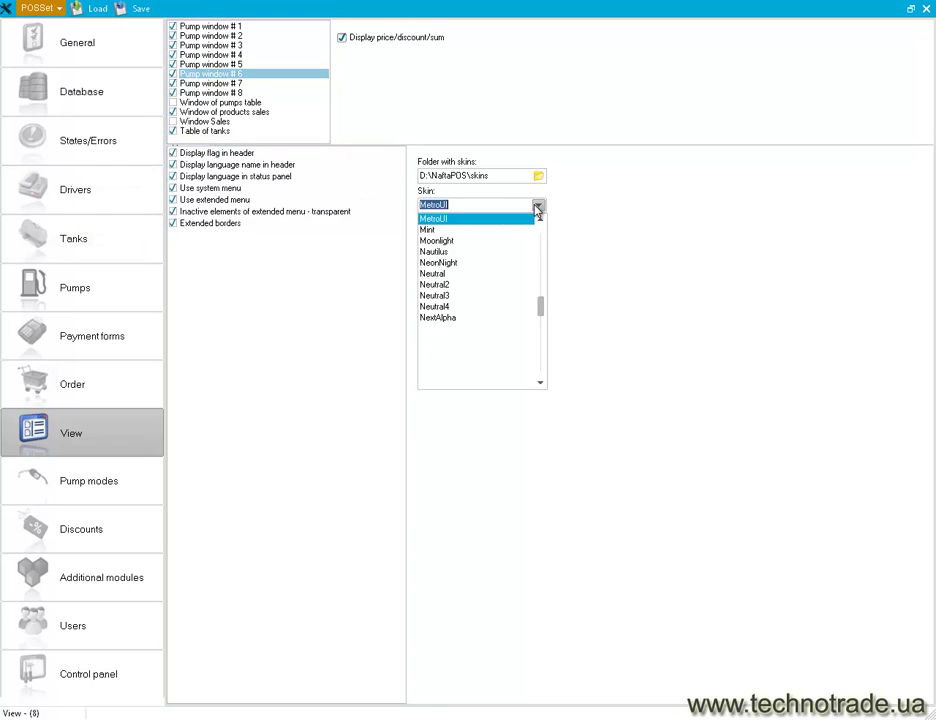
pyautogui.click(457, 273)
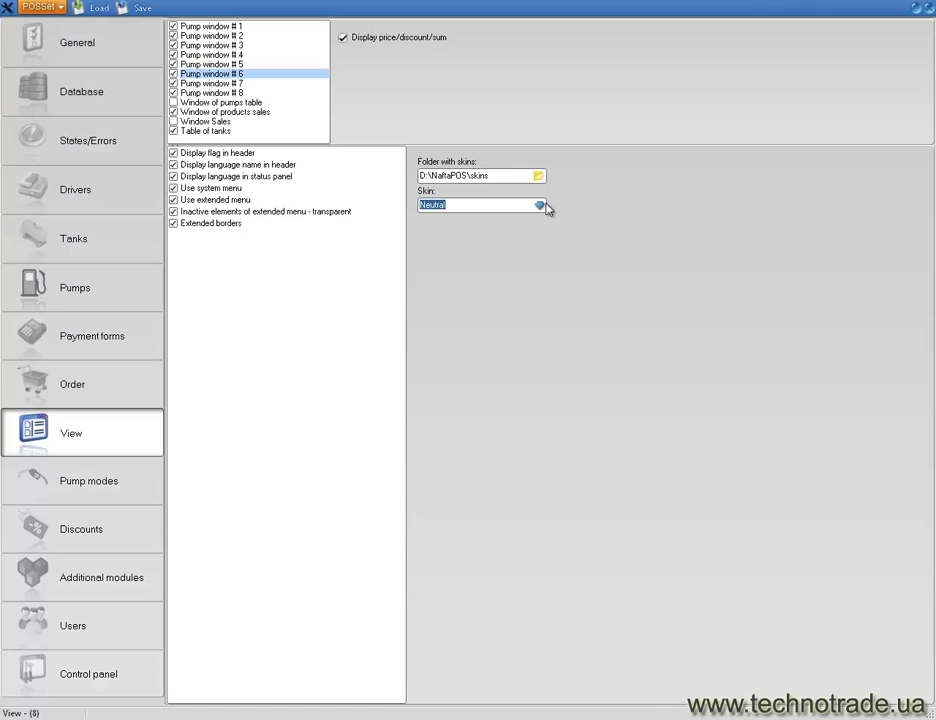
pyautogui.click(540, 205)
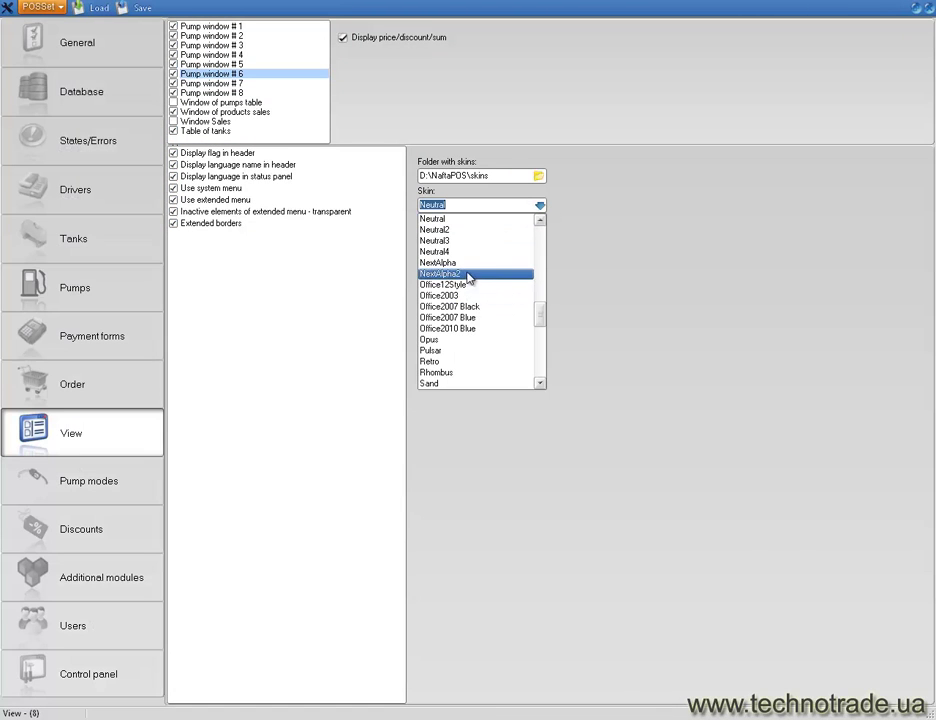
pyautogui.click(467, 306)
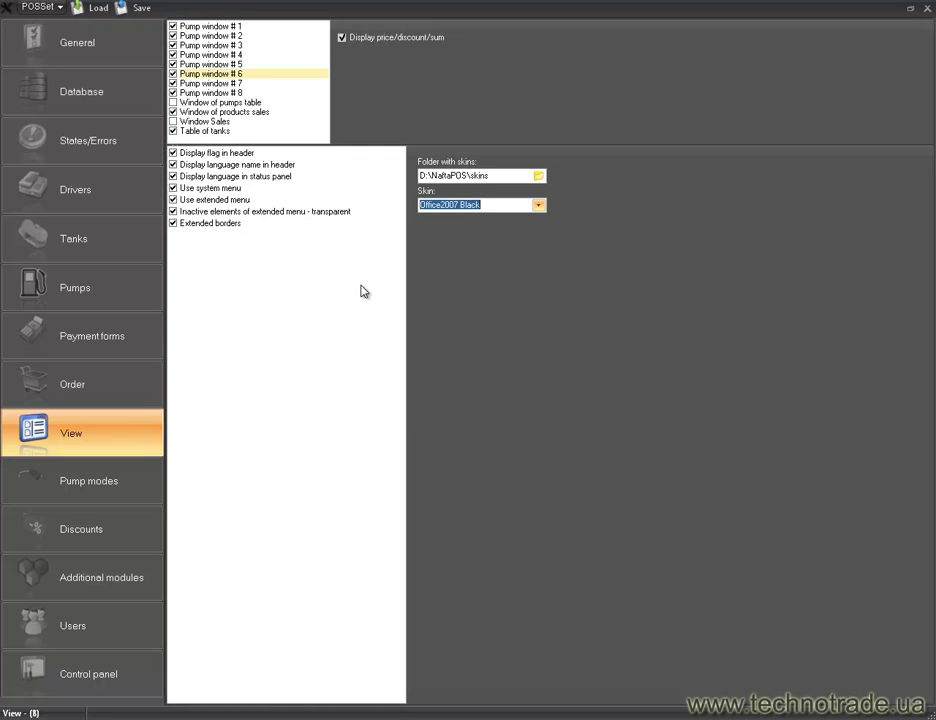
pyautogui.click(125, 487)
pyautogui.click(361, 405)
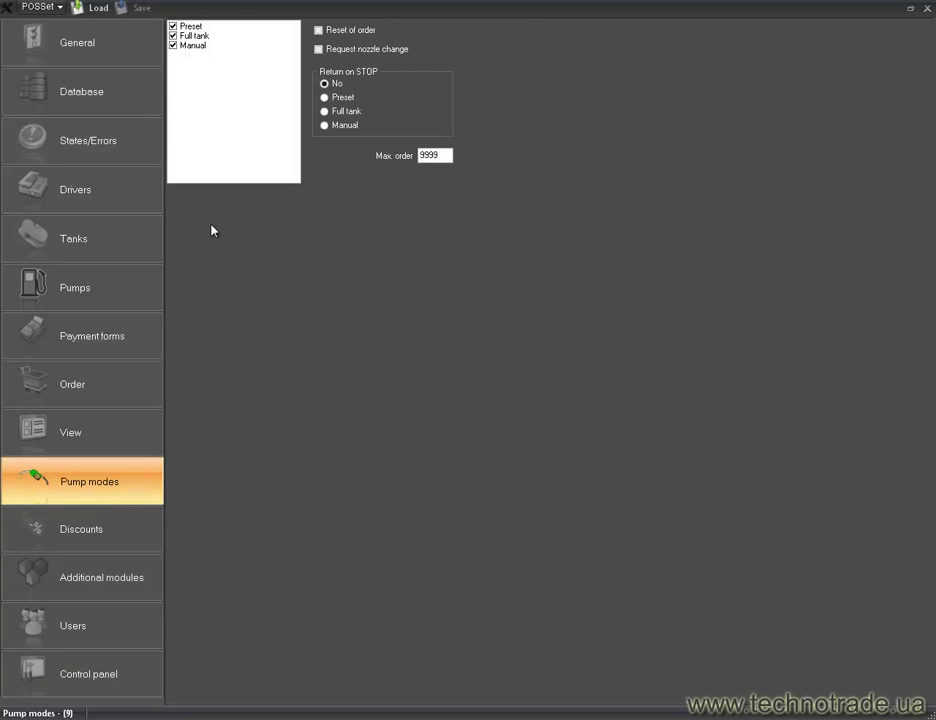
# Step: Return to the view settings and set the interface skin to Retro
pyautogui.click(94, 436)
pyautogui.click(538, 205)
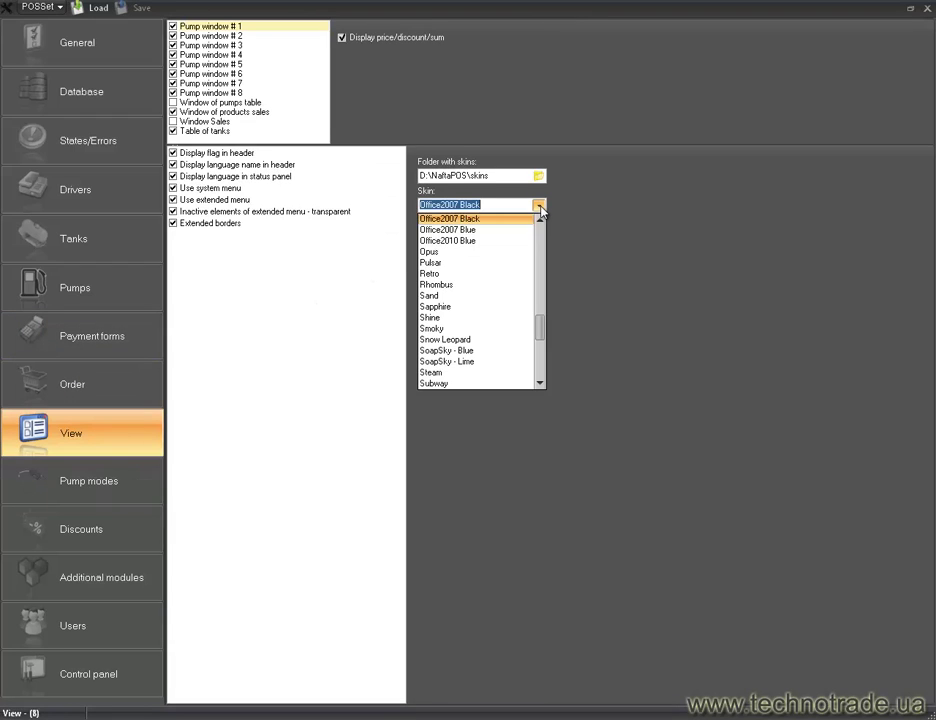
pyautogui.click(486, 275)
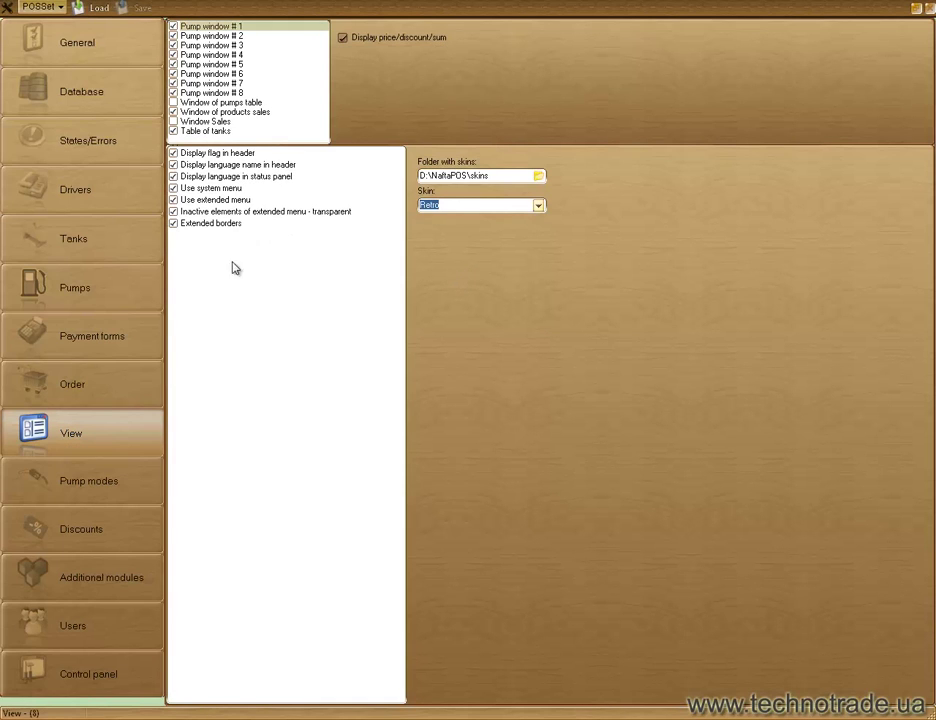
# Step: Review the settings for pump modes, fuel discounts, additional modules and user permissions
pyautogui.click(108, 480)
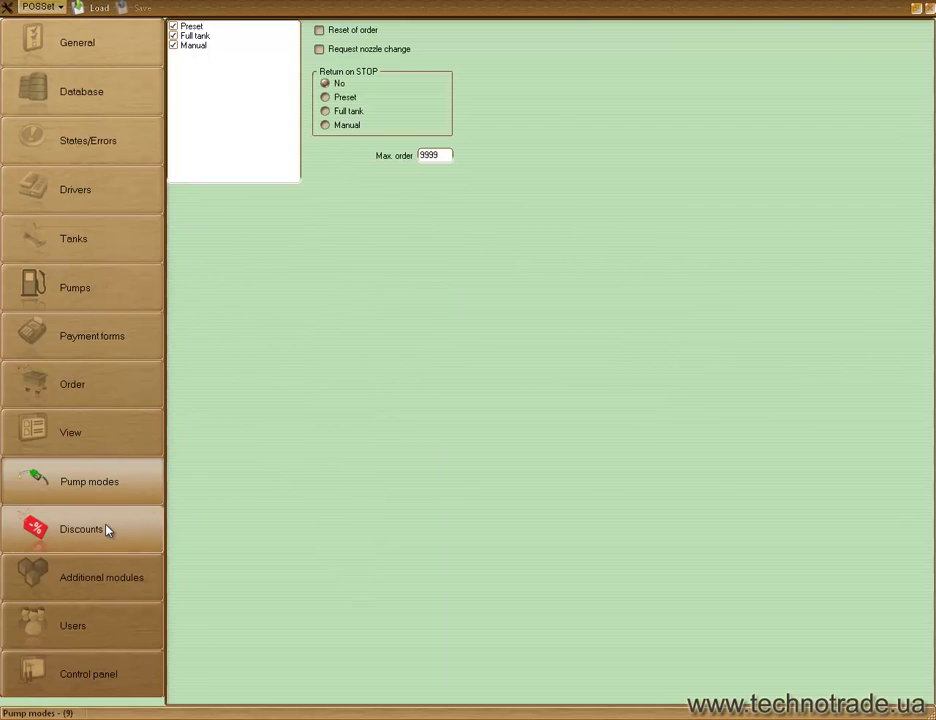
pyautogui.click(136, 531)
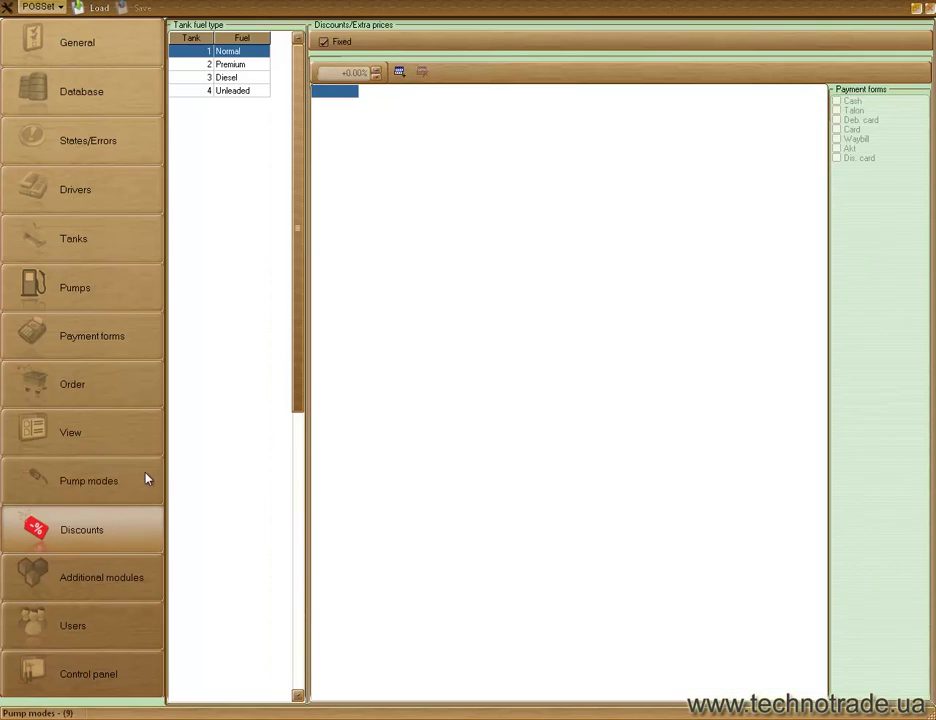
pyautogui.click(86, 581)
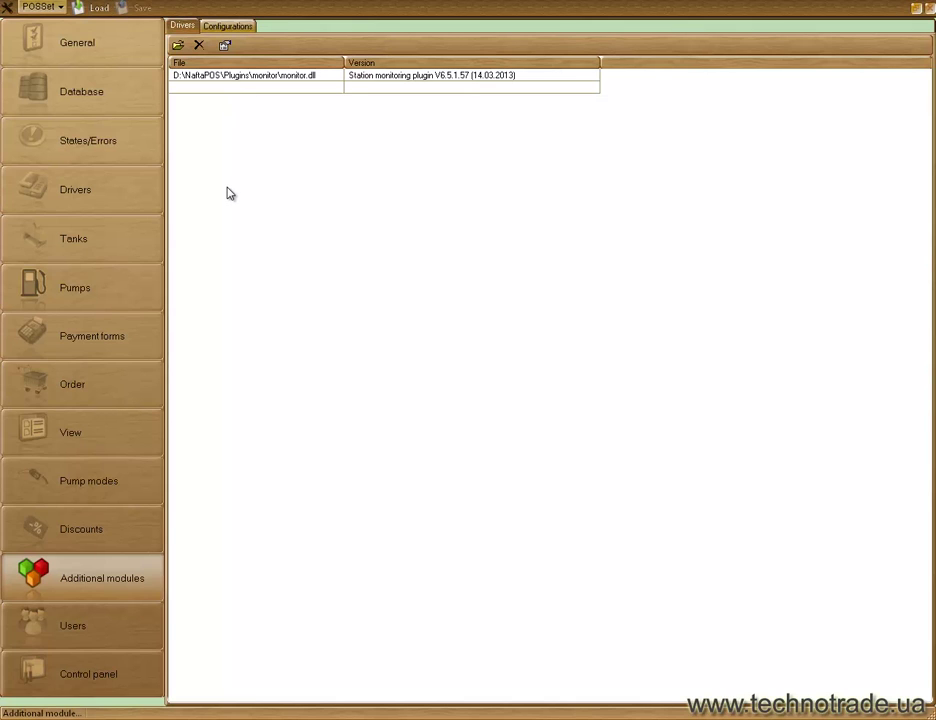
pyautogui.click(92, 615)
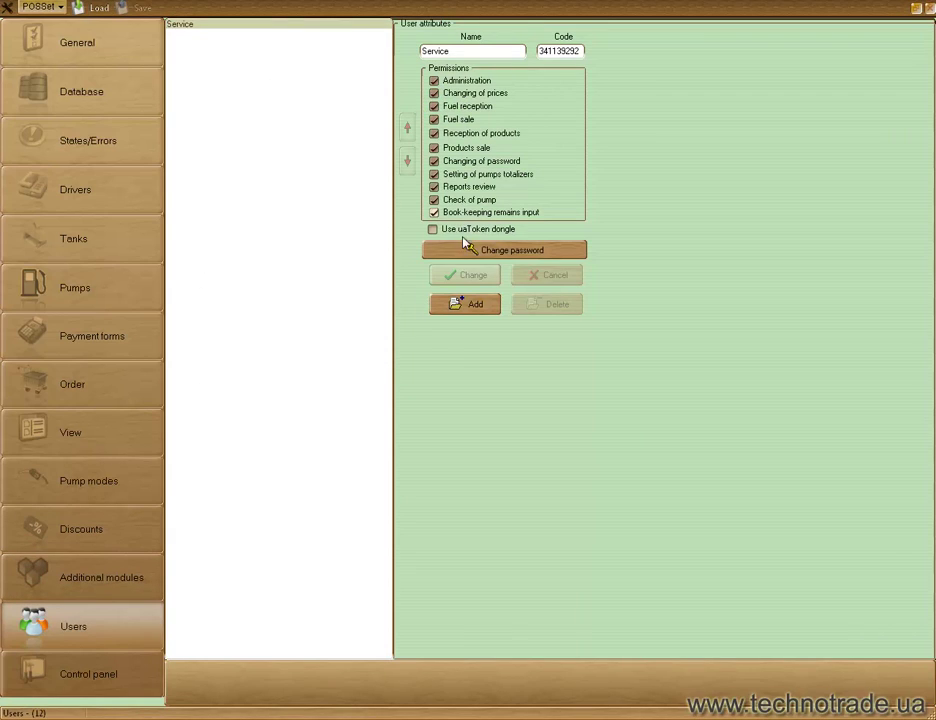
# Step: Return to the view settings and exit the POSSet configuration program
pyautogui.click(85, 443)
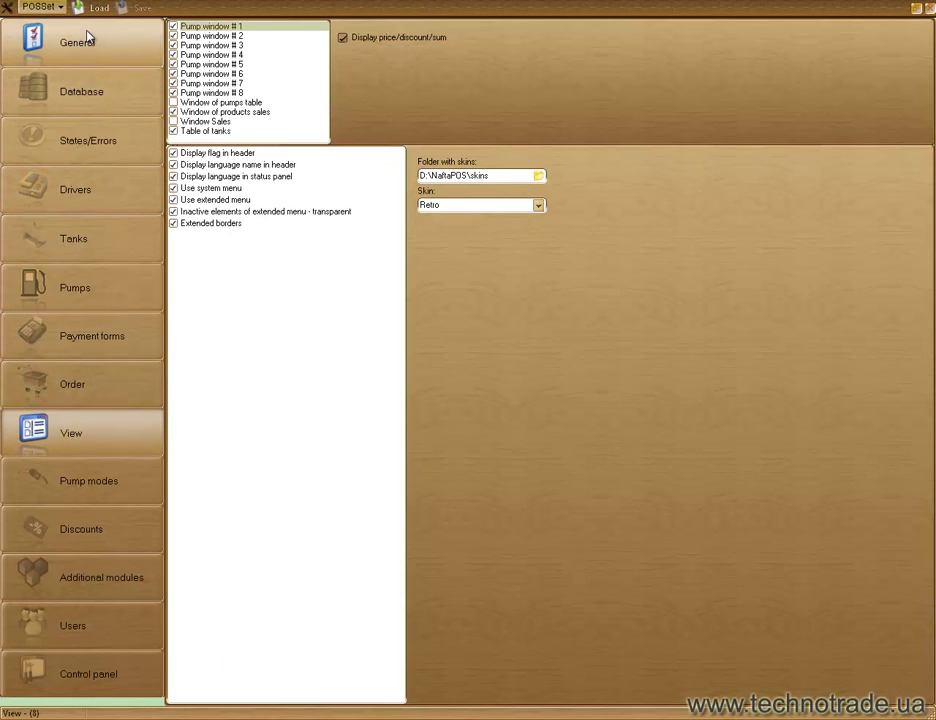
pyautogui.click(38, 7)
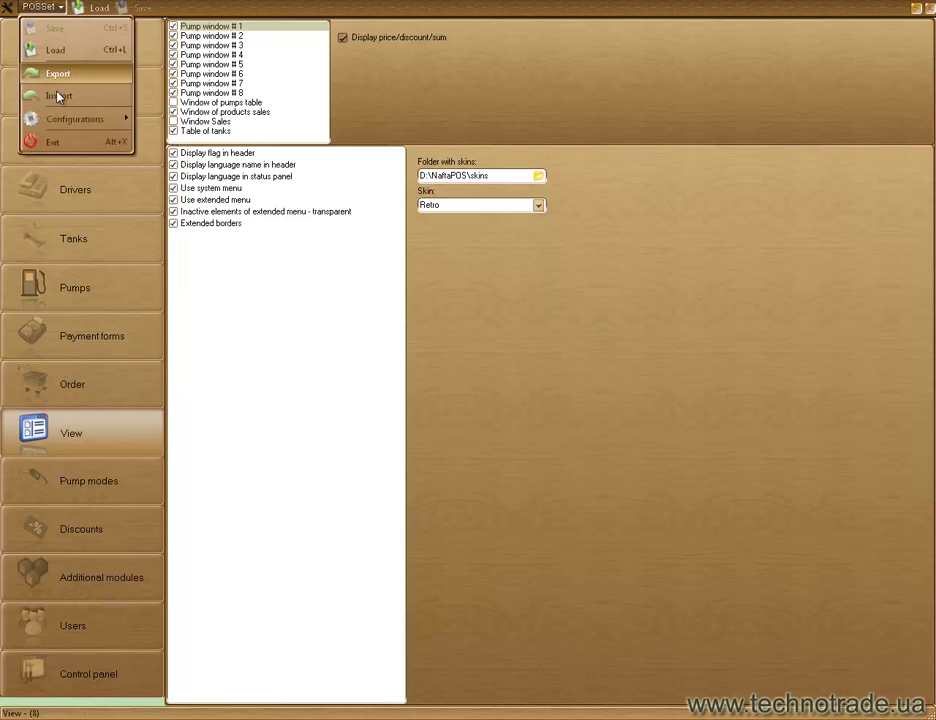
pyautogui.click(40, 140)
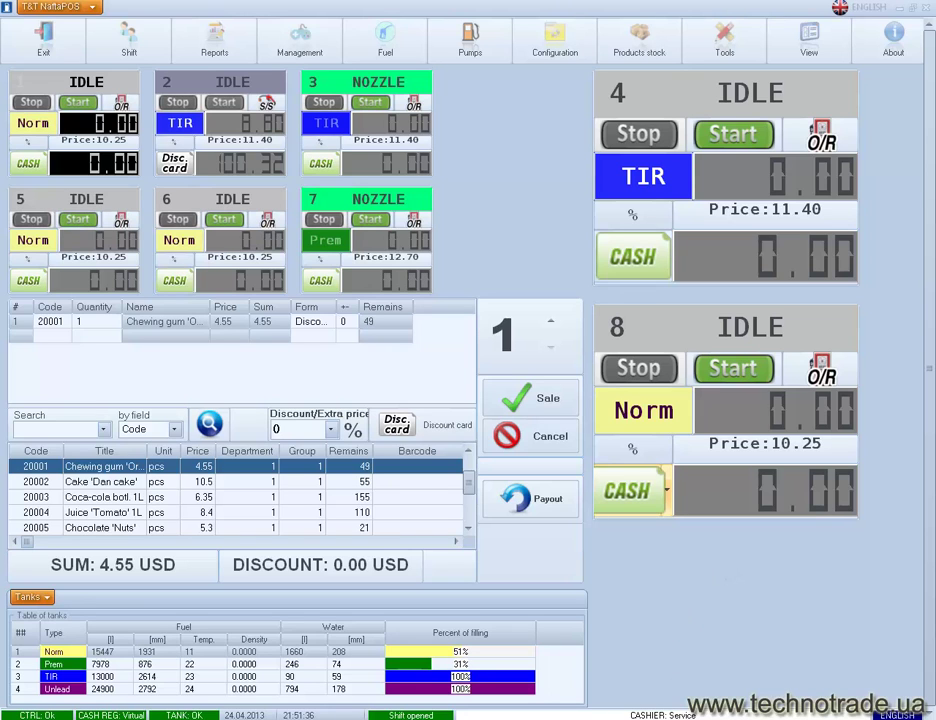
# Step: Switch to Firefox with the NaftaPOS product page and go to the NaftaPOS User Manual download
pyautogui.click(634, 714)
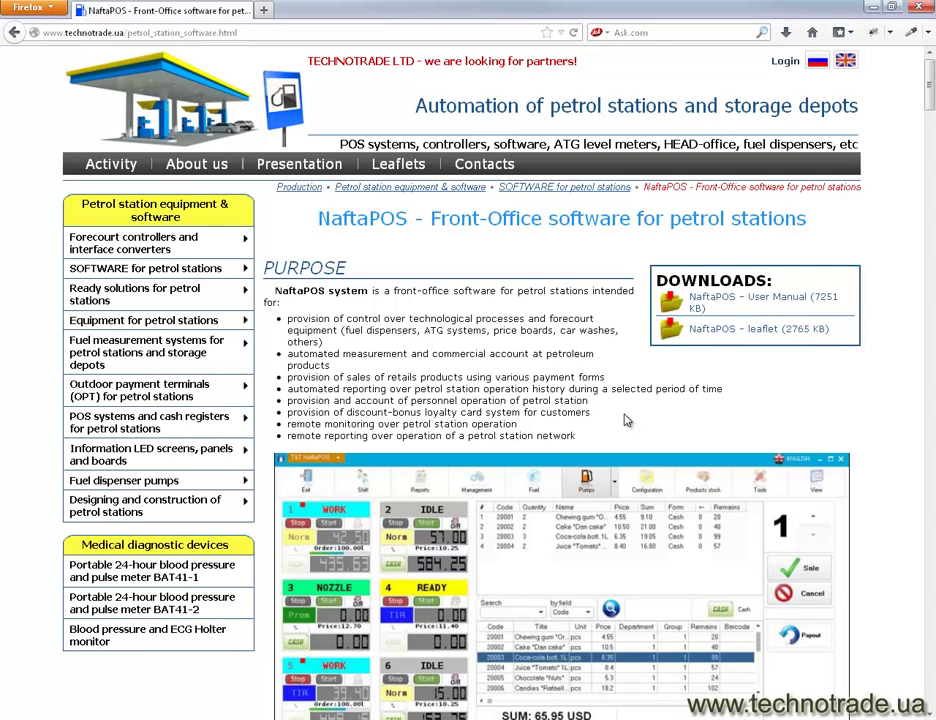
pyautogui.click(716, 304)
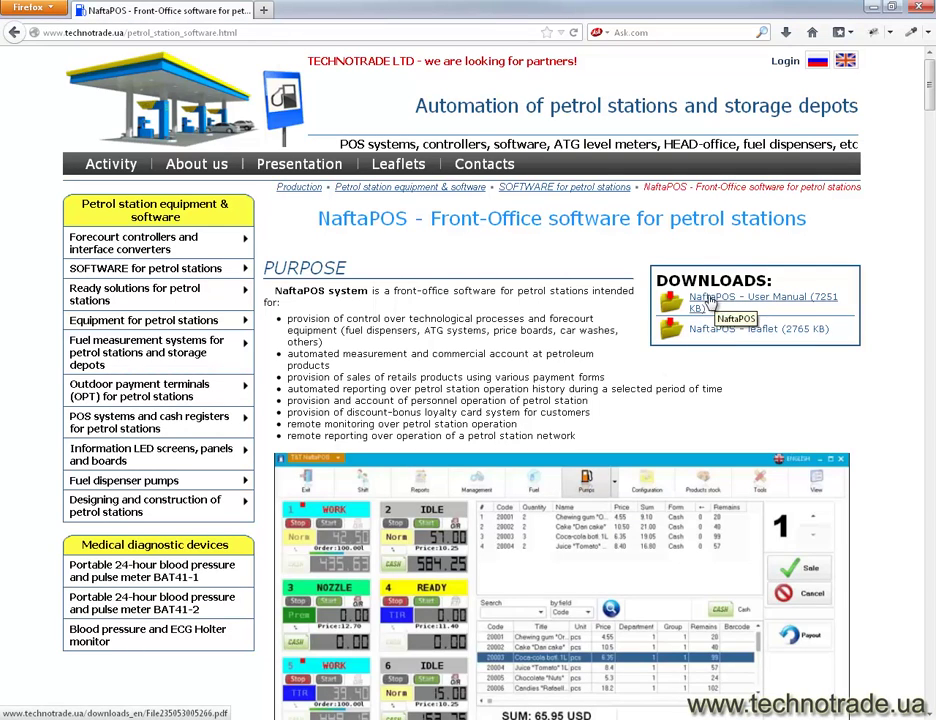